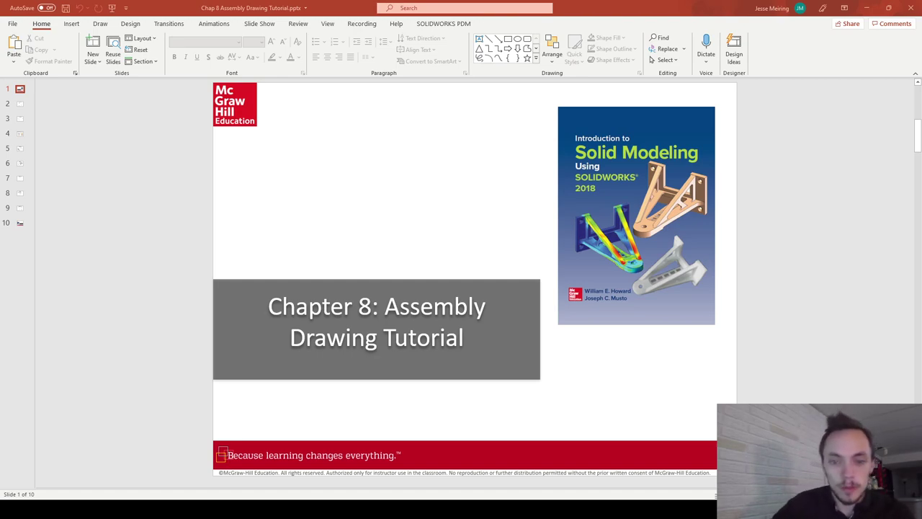
- Advance the deck to slide 2, Standard Views, then bring the SOLIDWORKS Door assembly forward
click(20, 104)
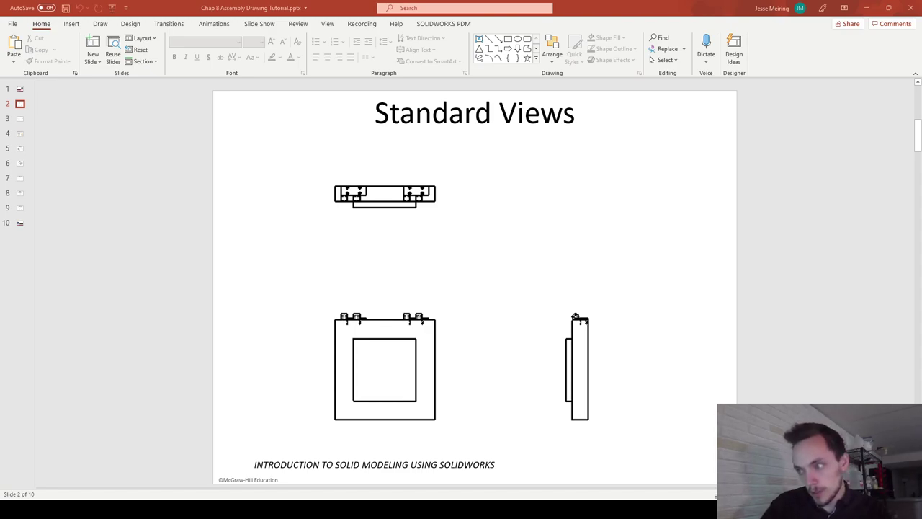
key(alt+Tab)
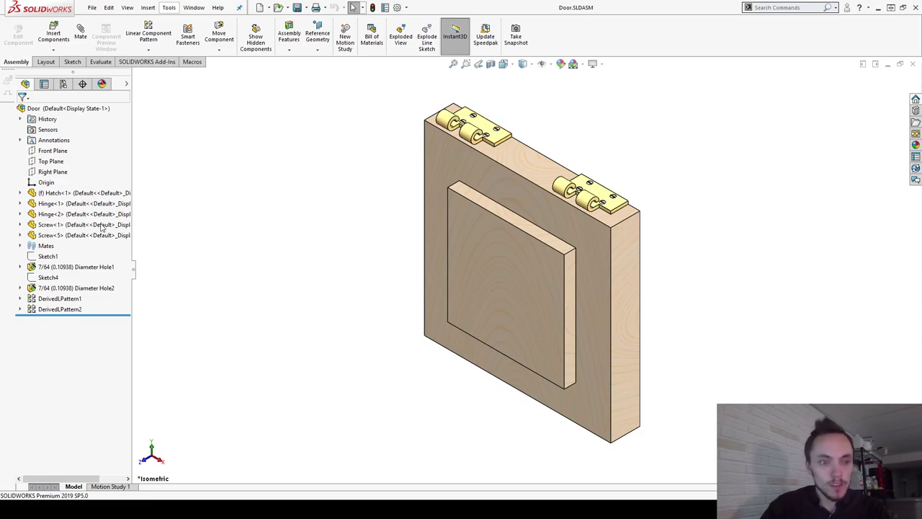
scroll(628, 210, down, 1)
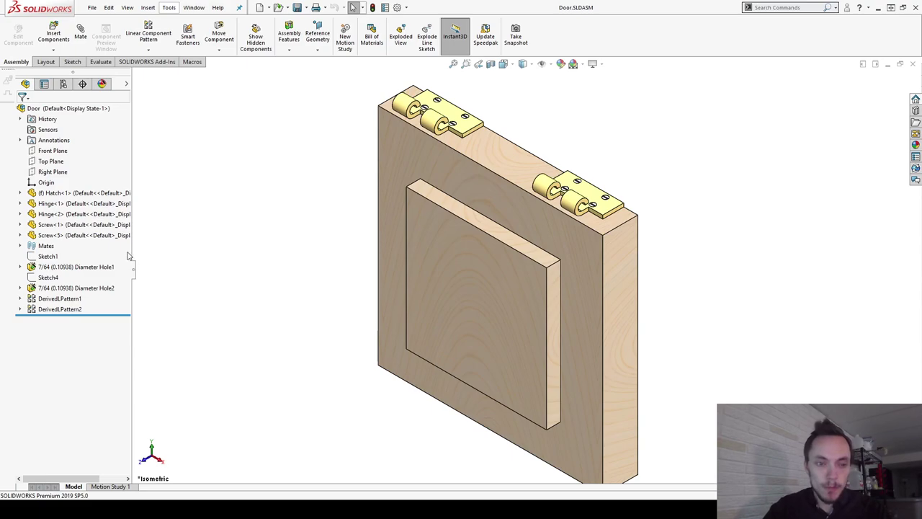
scroll(491, 173, down, 3)
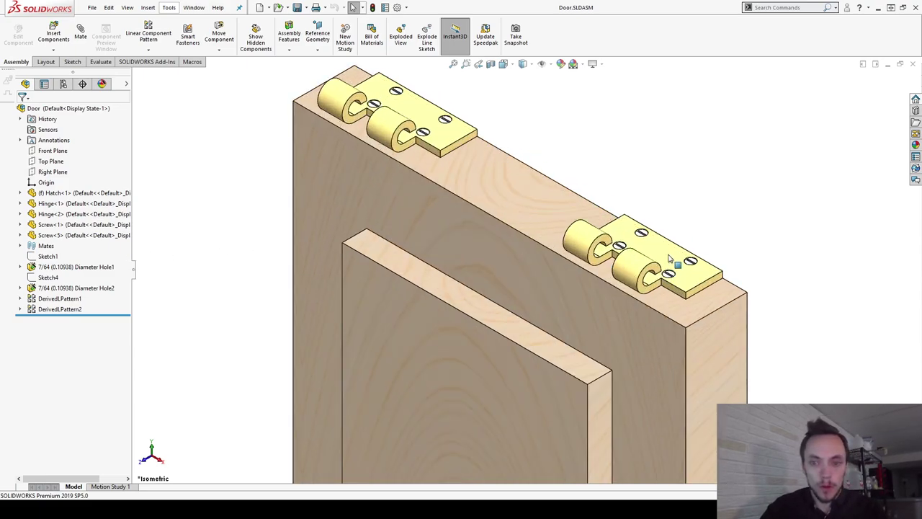
click(502, 189)
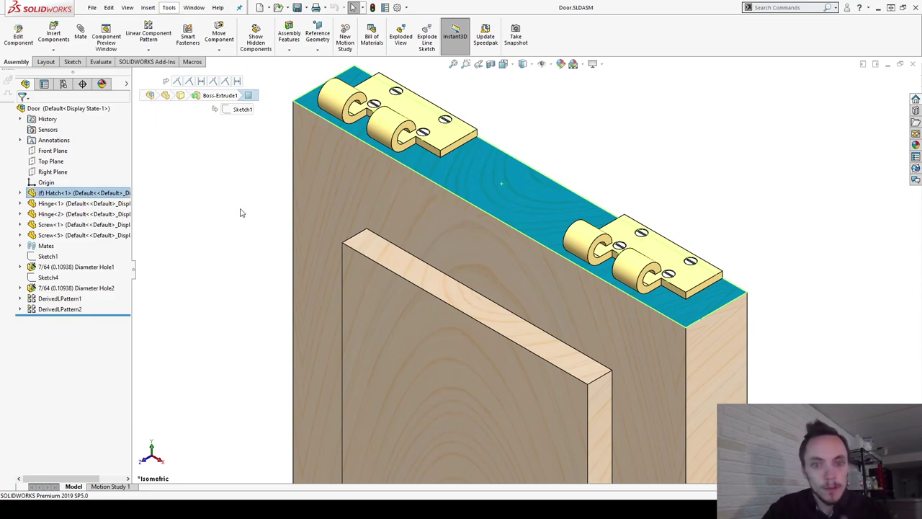
click(93, 267)
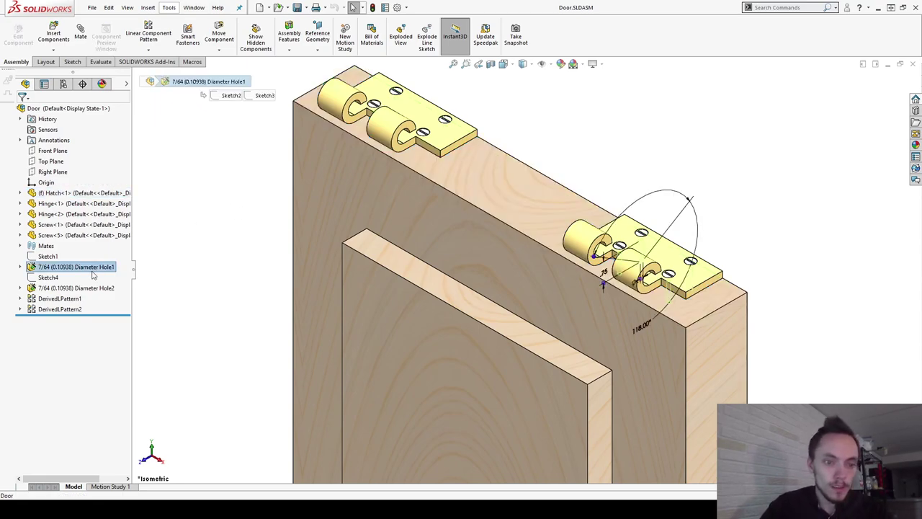
click(95, 289)
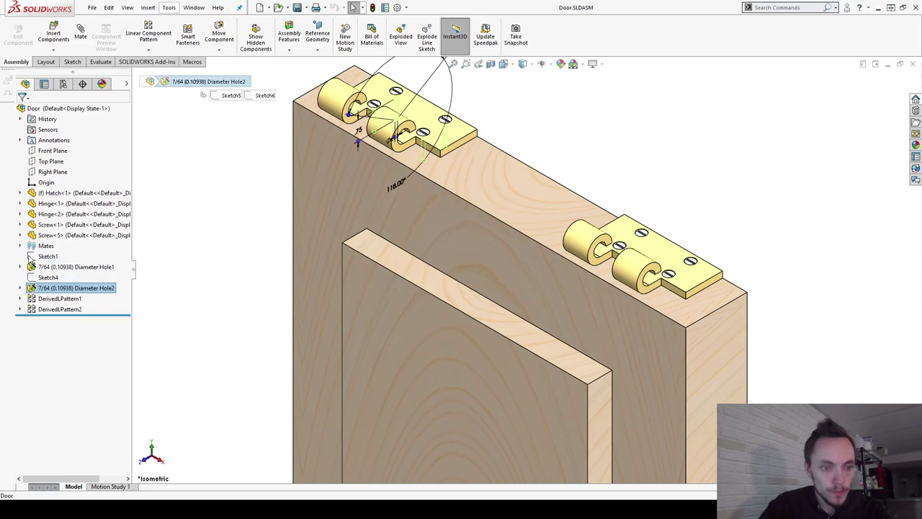
click(39, 257)
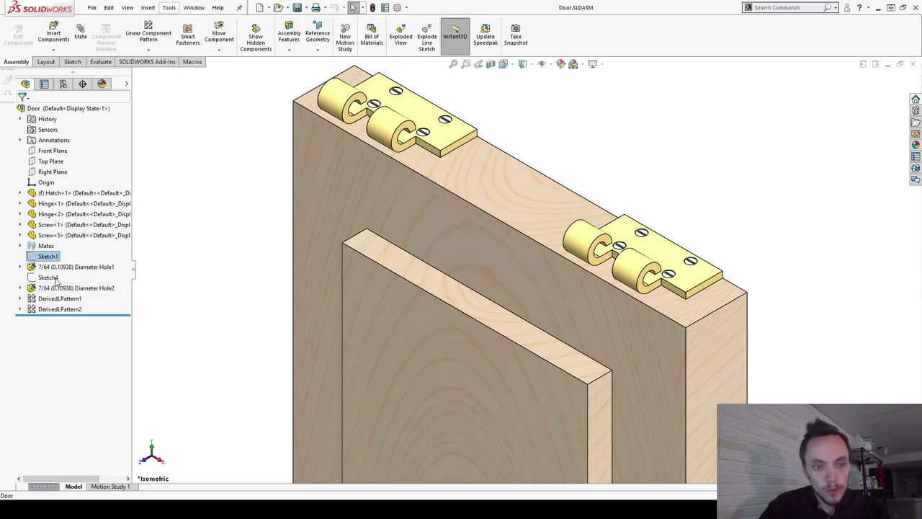
click(52, 278)
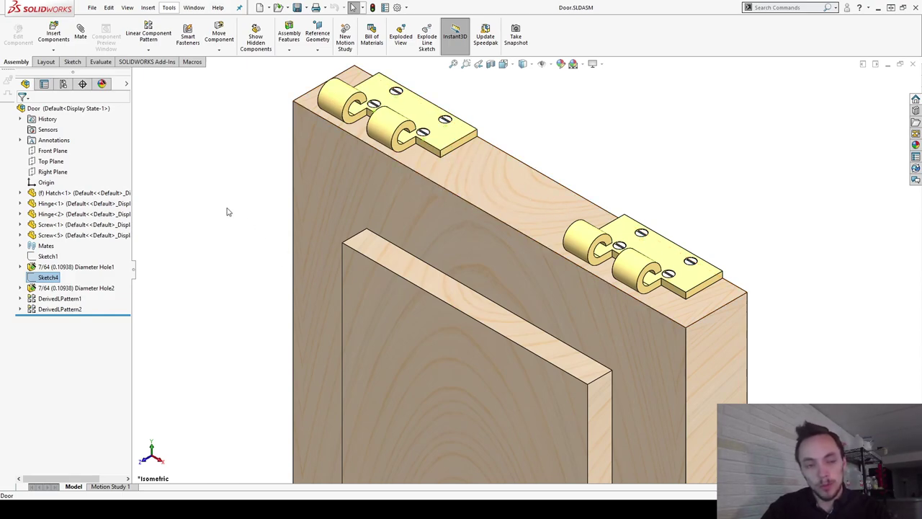
click(64, 84)
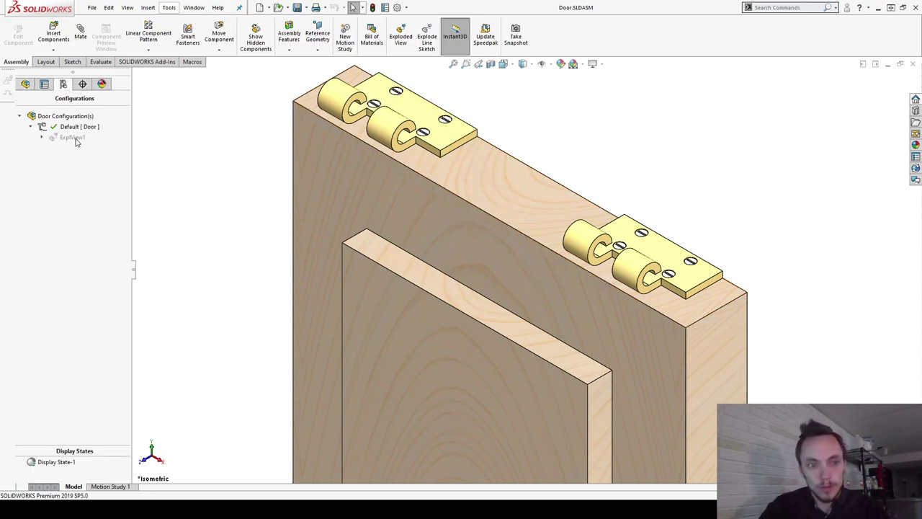
double_click(72, 137)
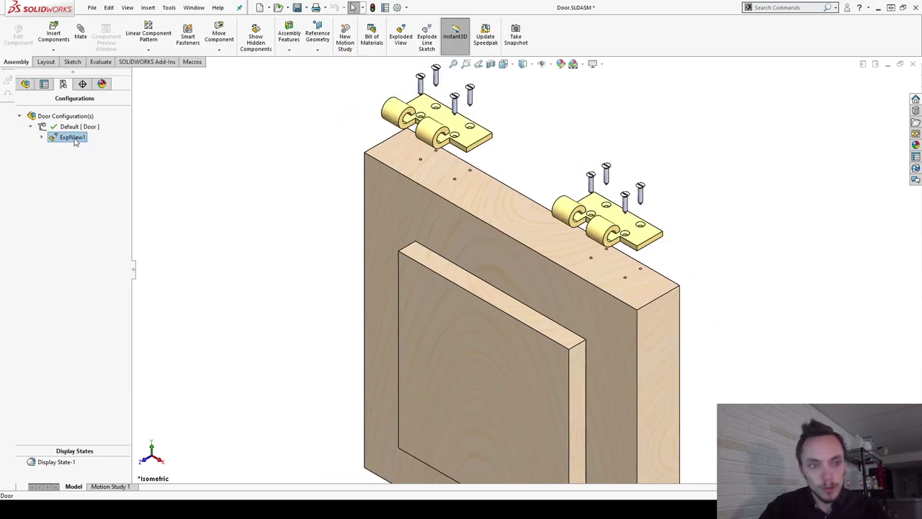
double_click(72, 137)
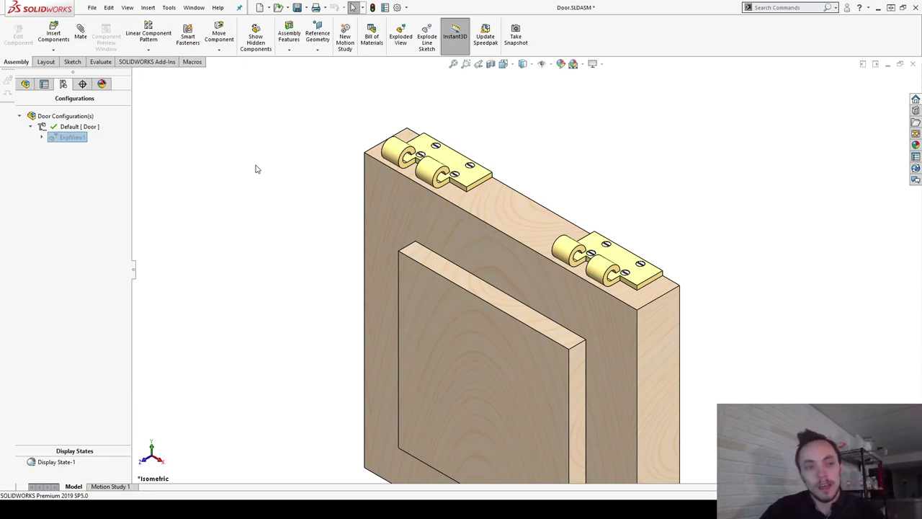
click(27, 86)
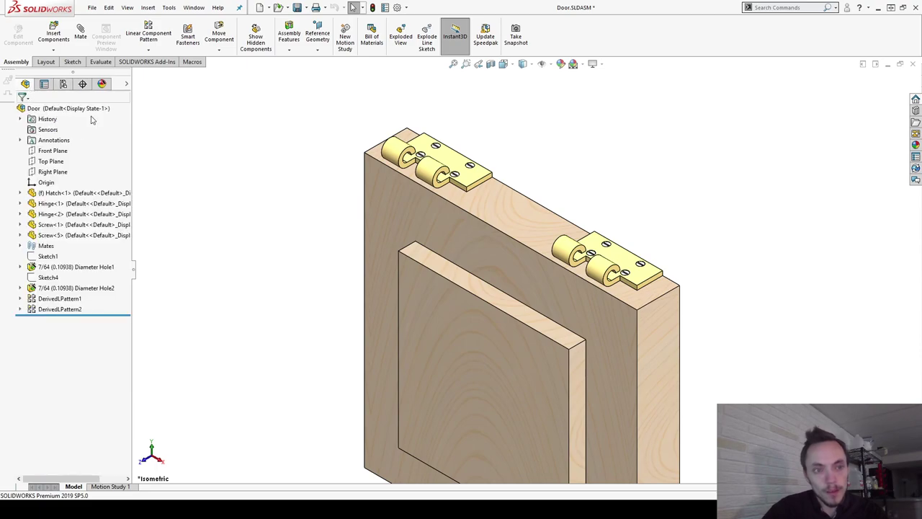
- Frame the whole door, check the Standard Views reference slide, and return to the drawing sheet
middle_drag(295, 189, 629, 189)
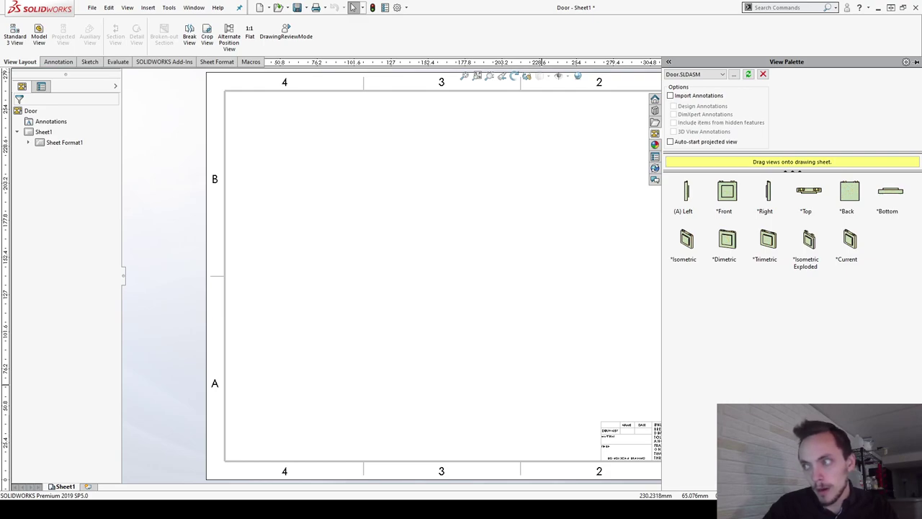
key(alt+Tab)
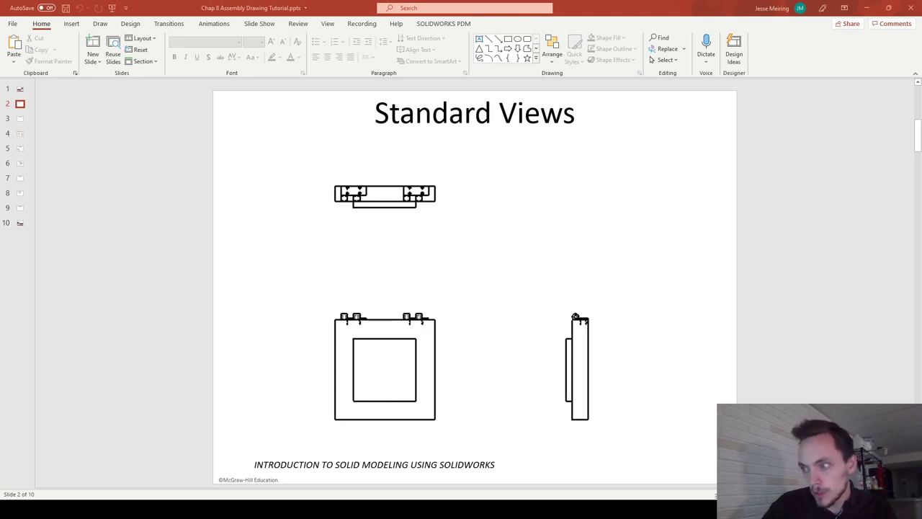
key(alt+Tab)
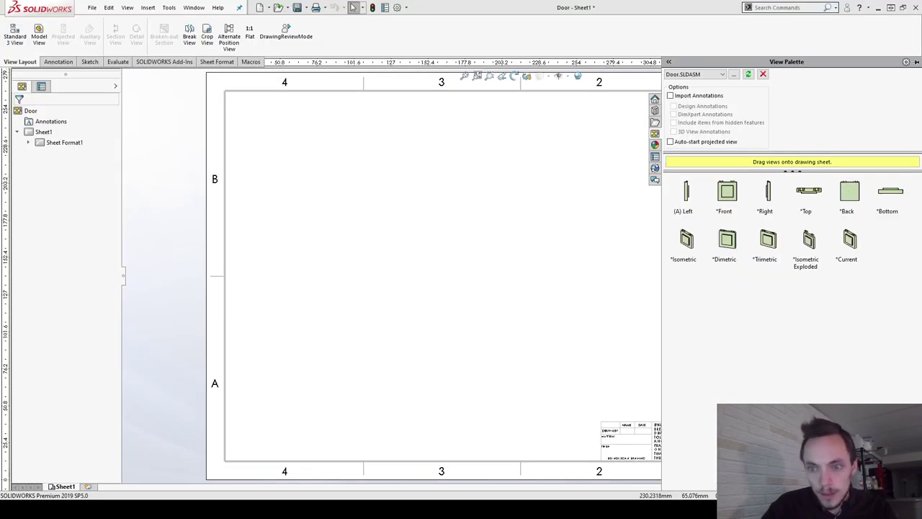
- Place the Front view from the View Palette and move it to the sheet's lower left
drag(742, 265, 674, 211)
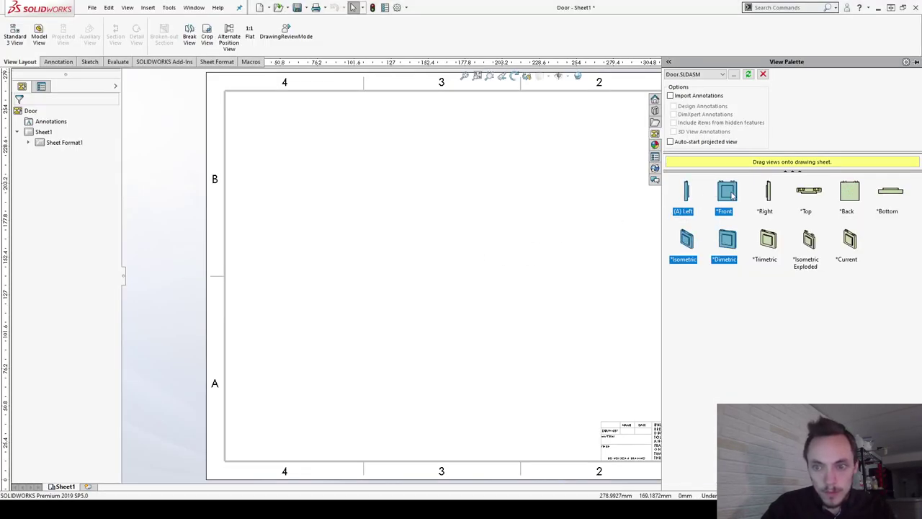
drag(731, 195, 384, 326)
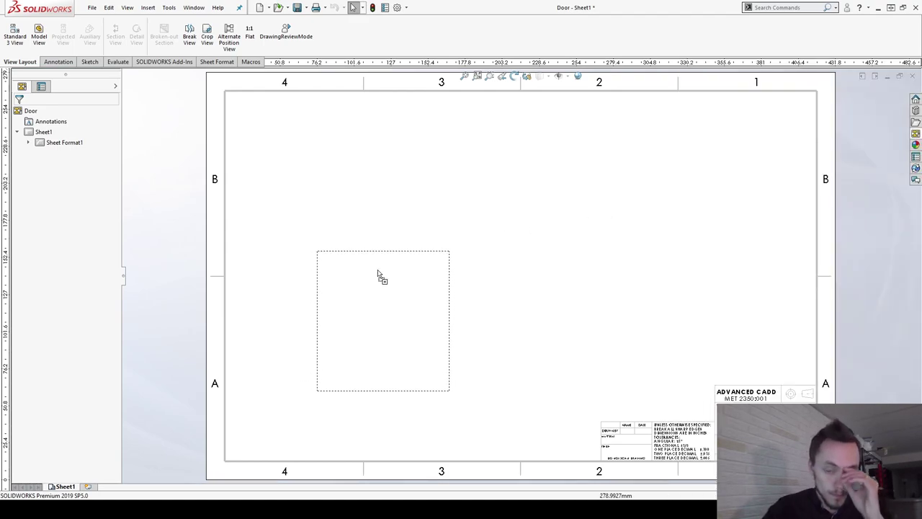
drag(378, 274, 377, 274)
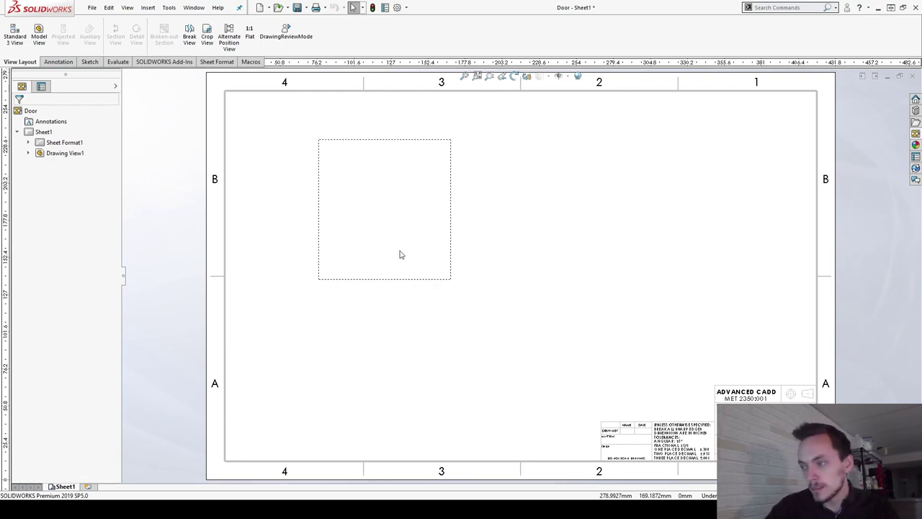
click(389, 269)
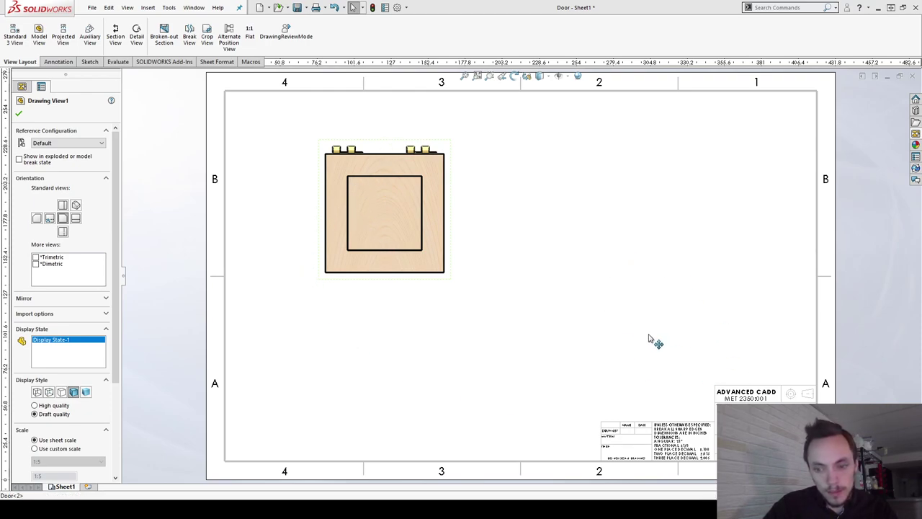
drag(366, 280, 347, 424)
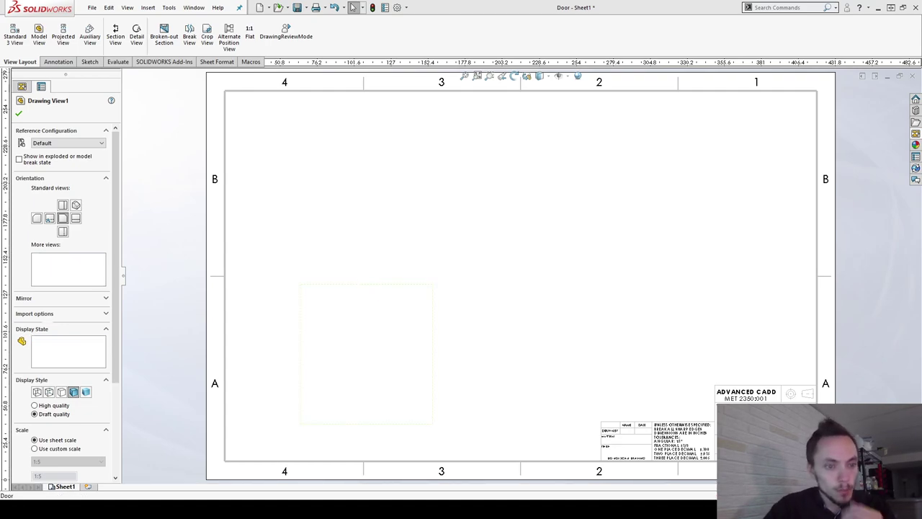
click(315, 220)
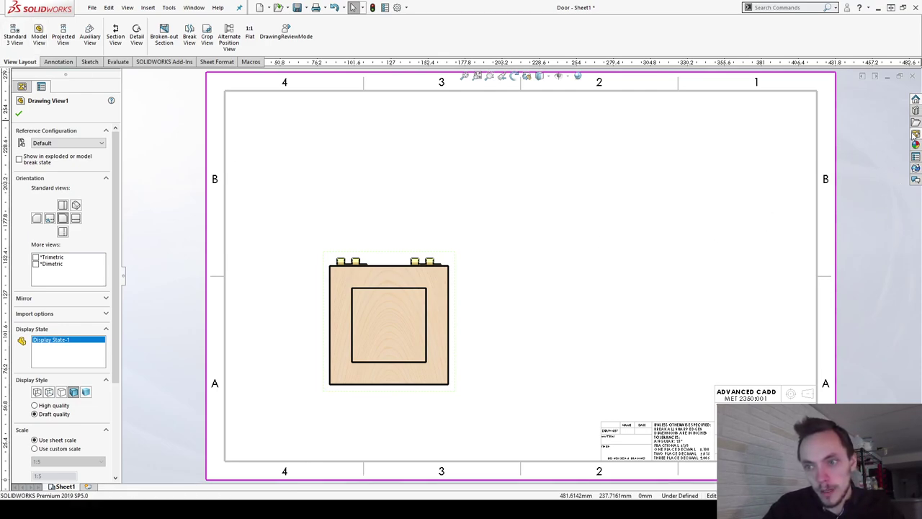
click(915, 136)
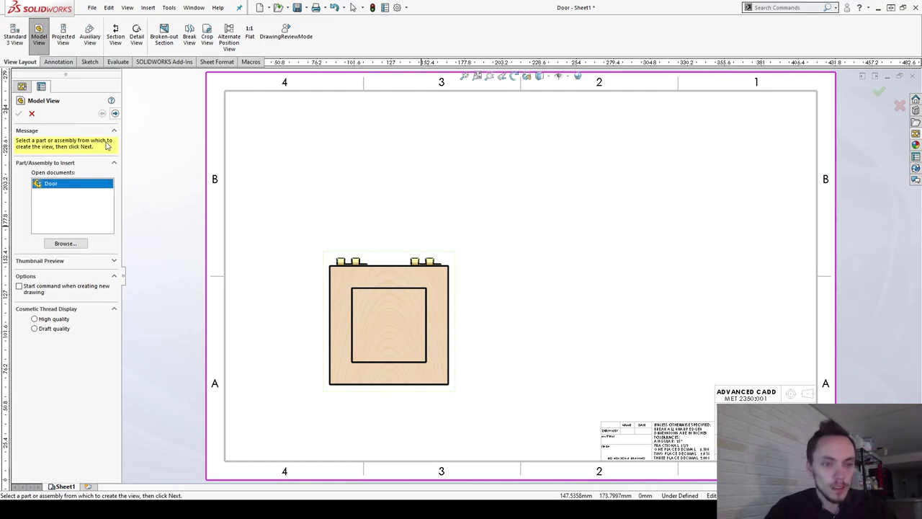
click(114, 115)
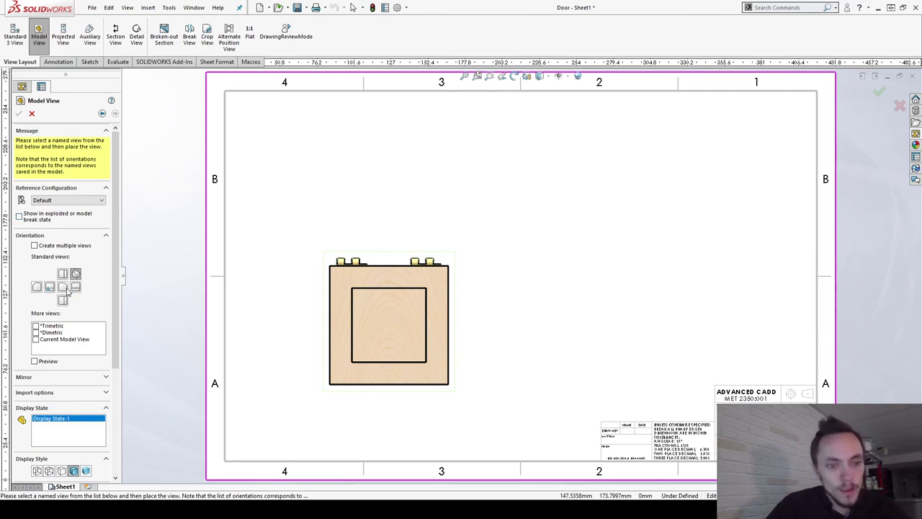
click(537, 318)
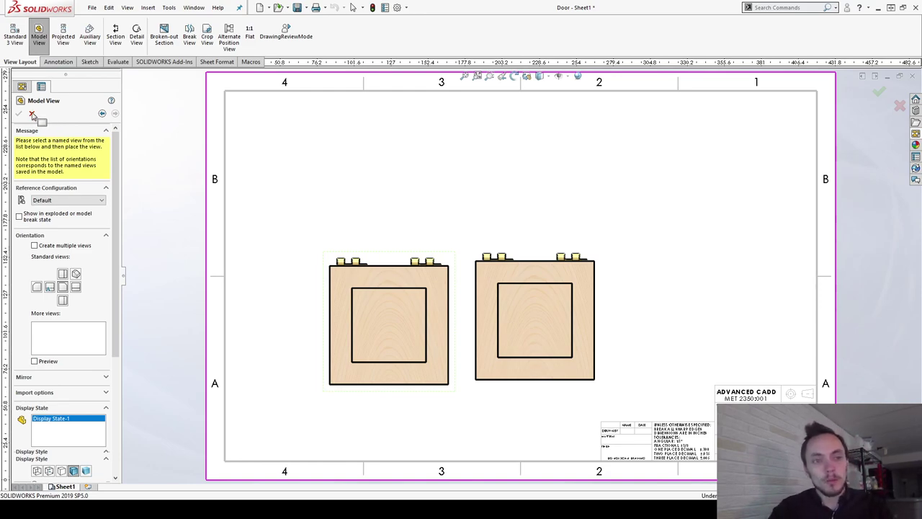
click(32, 116)
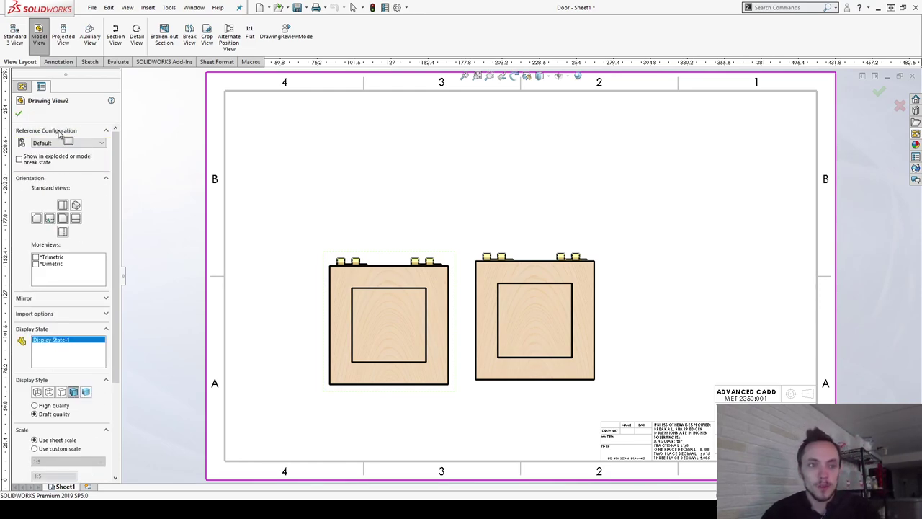
click(555, 269)
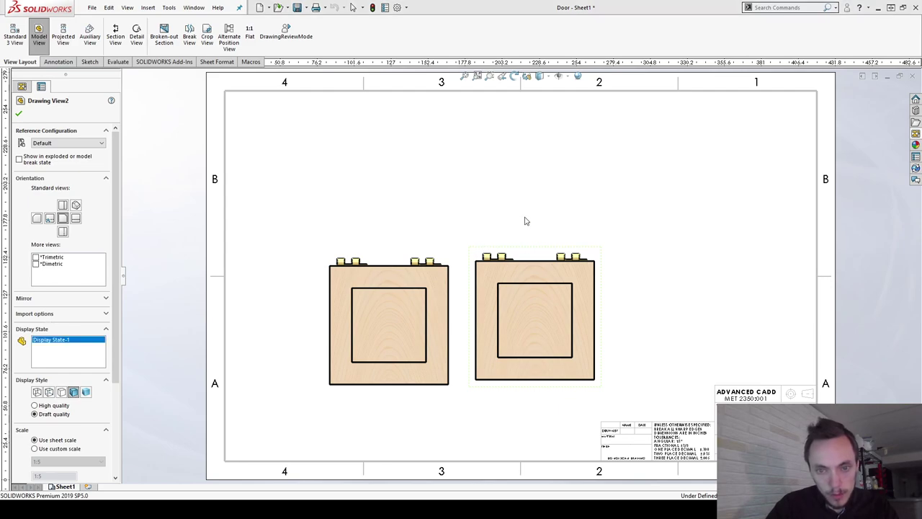
key(Escape)
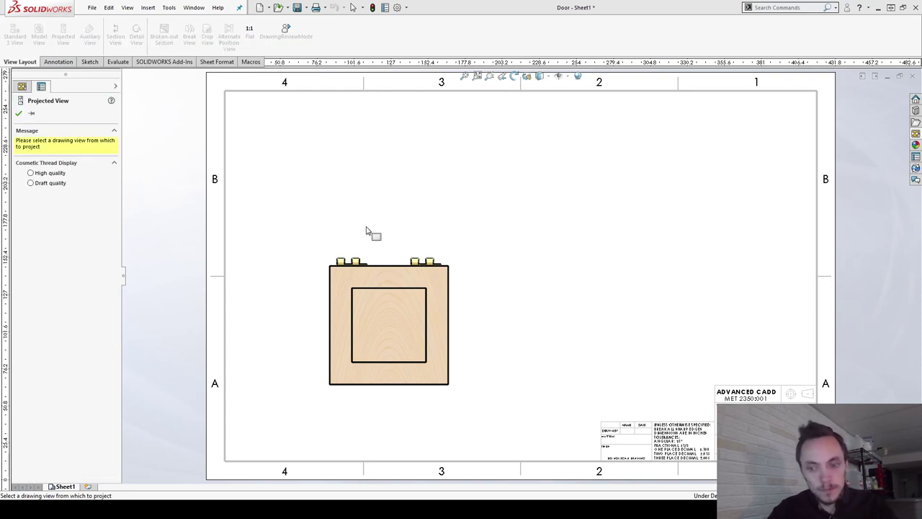
- Project a top view directly above the front view
click(455, 277)
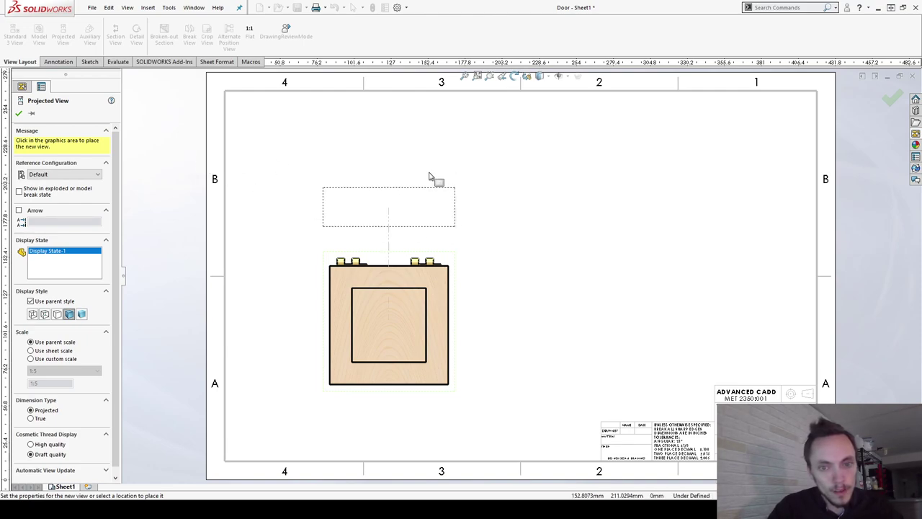
click(434, 177)
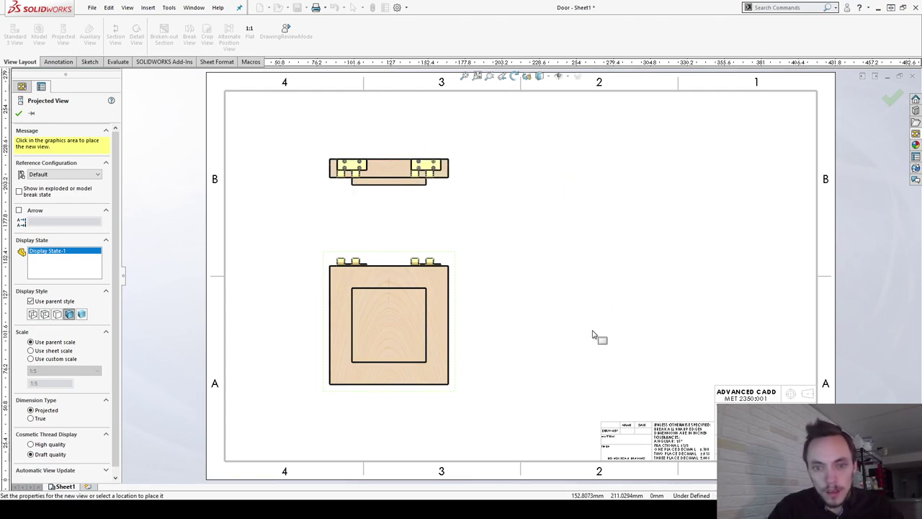
key(Escape)
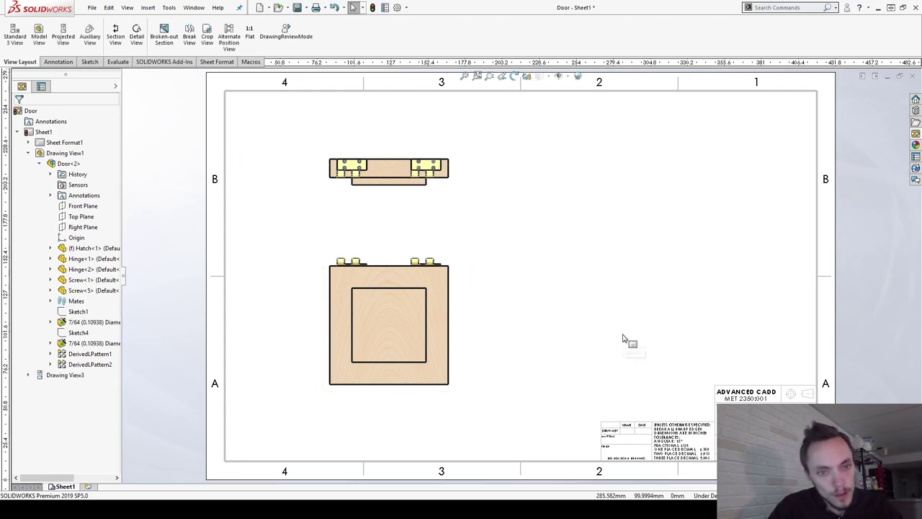
- Project a right-side view beside the front view, then switch to the Standard Views slide
click(64, 36)
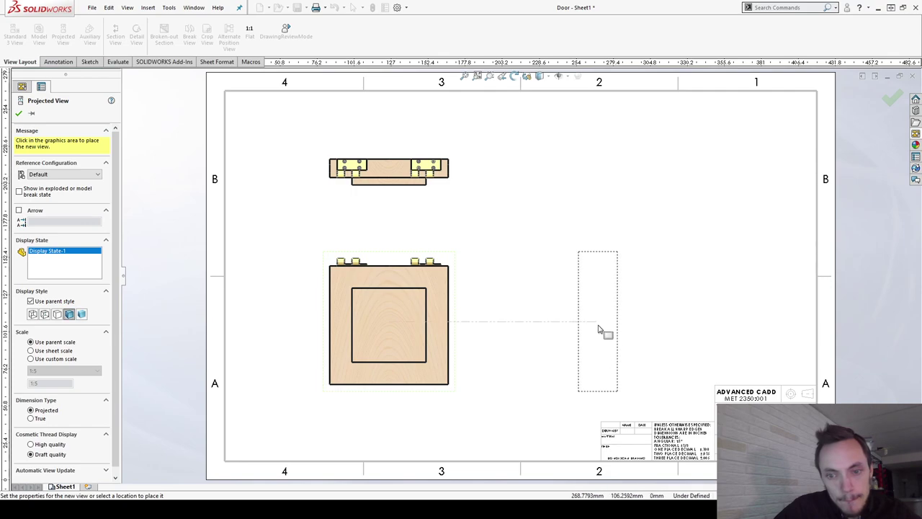
click(598, 330)
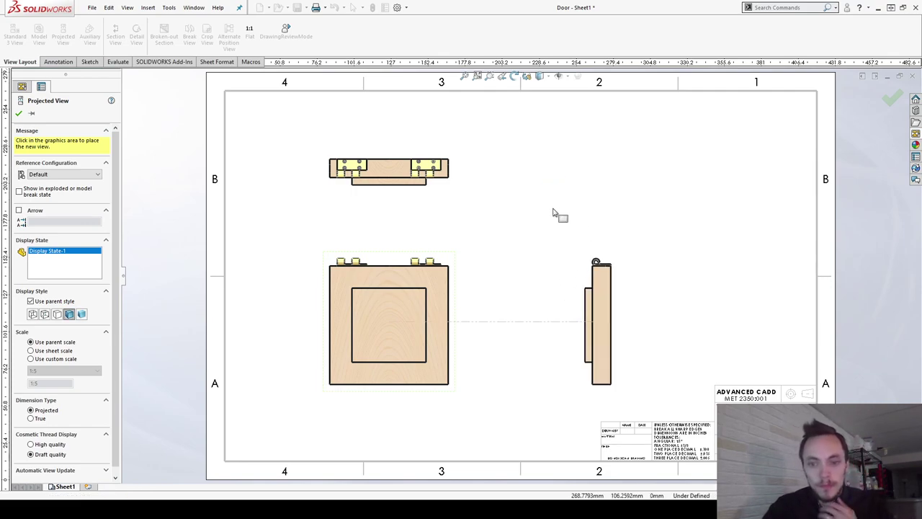
key(Escape)
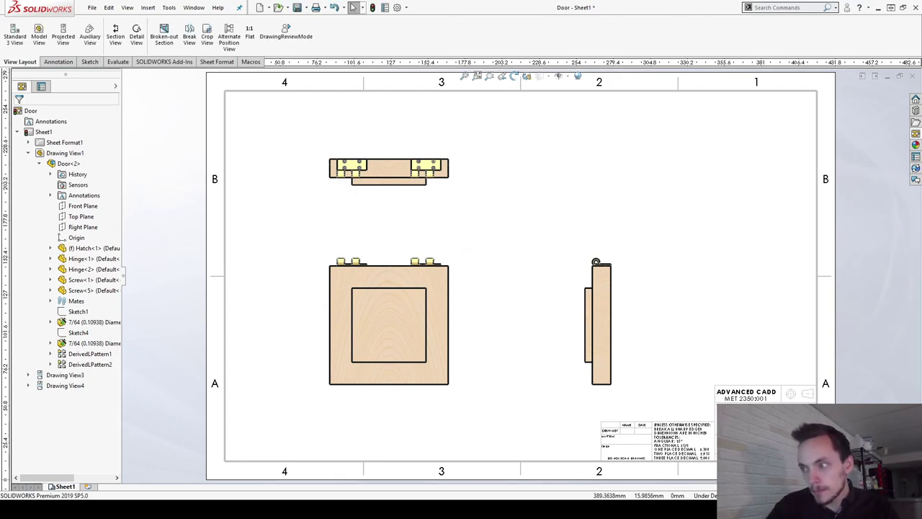
key(alt+Tab)
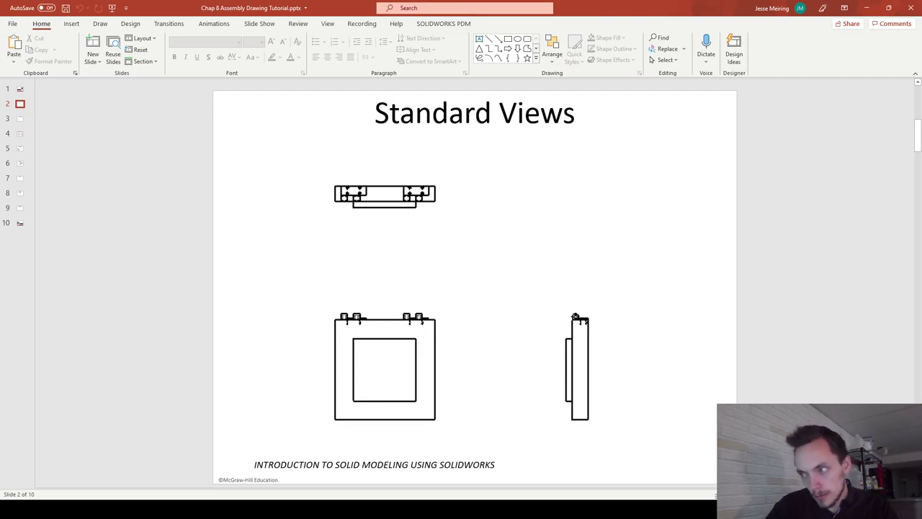
- Set the door views to Hidden Lines Removed display at High quality
key(alt+Tab)
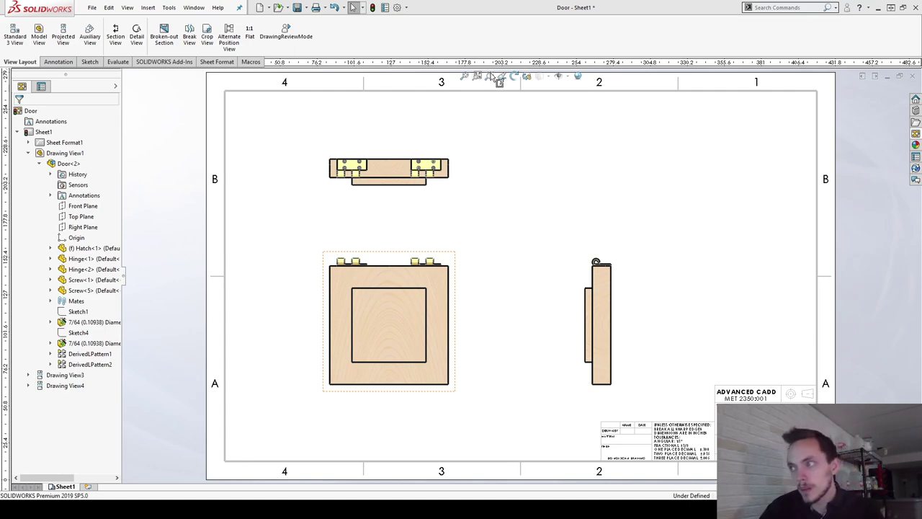
click(454, 300)
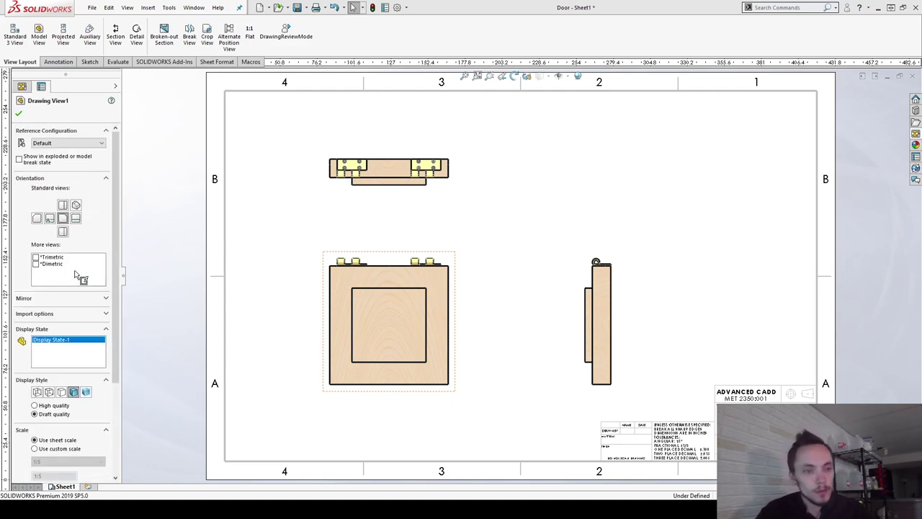
click(62, 393)
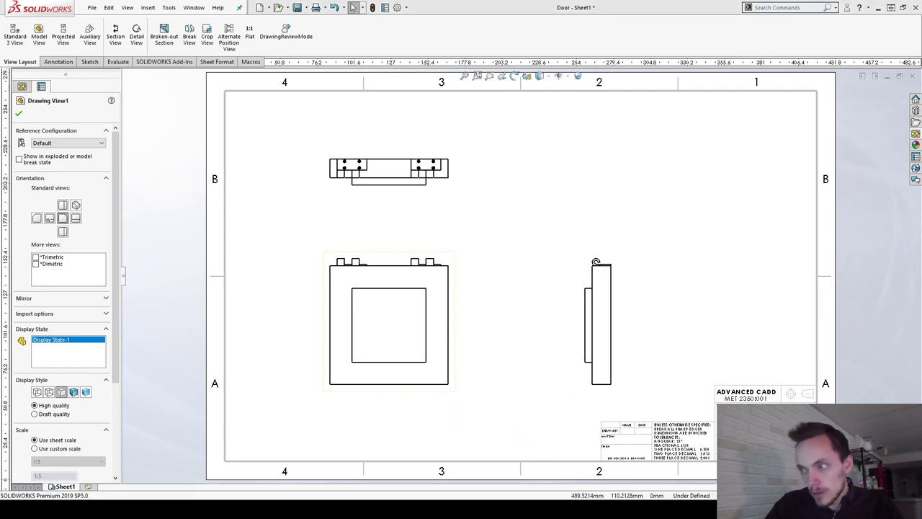
- Switch to PowerPoint and scroll down to slide 3, Importing Dimensions
key(alt+Tab)
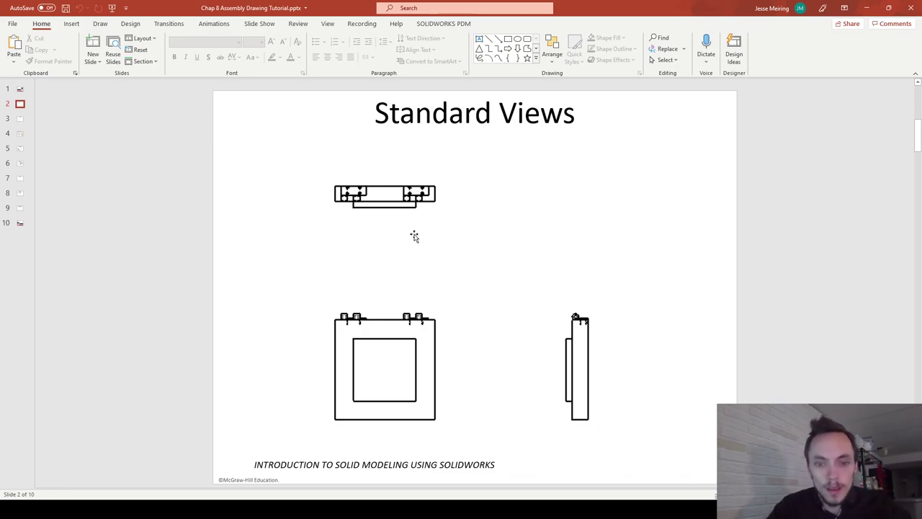
scroll(415, 236, down, 3)
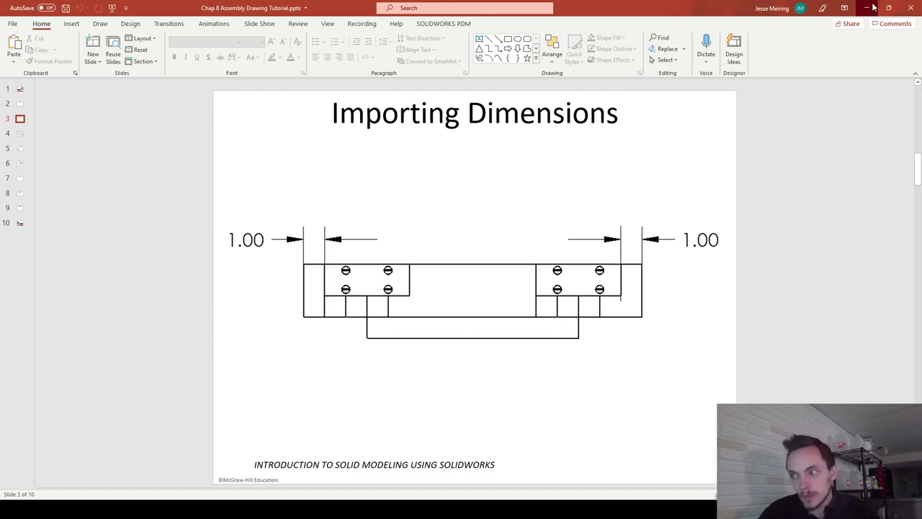
- Minimize PowerPoint to reveal the Door drawing with Model Items open
click(870, 7)
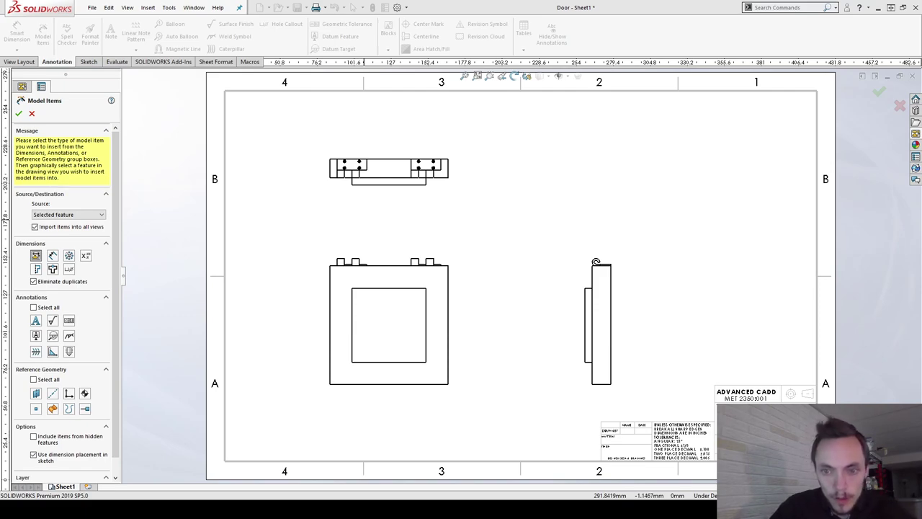
- Import Only assembly dimensions into the top view, adding two 25.40 dimensions
click(87, 218)
click(87, 224)
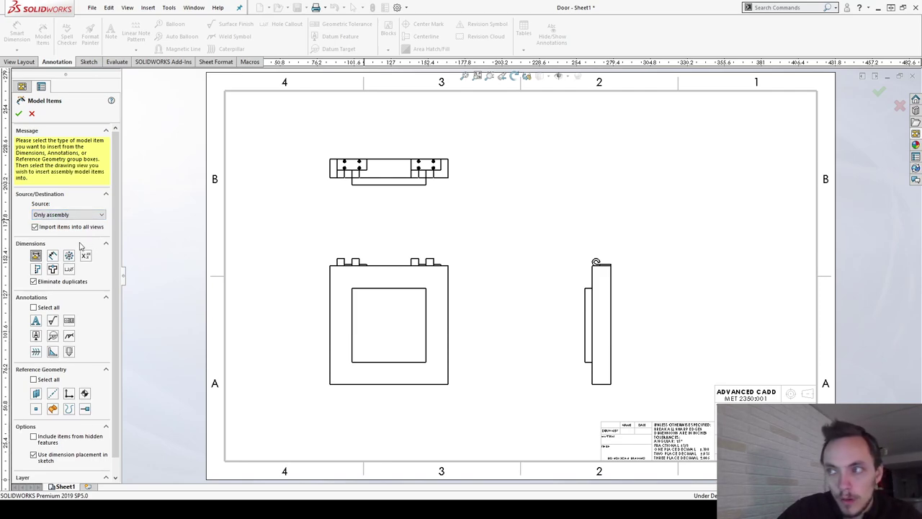
click(403, 196)
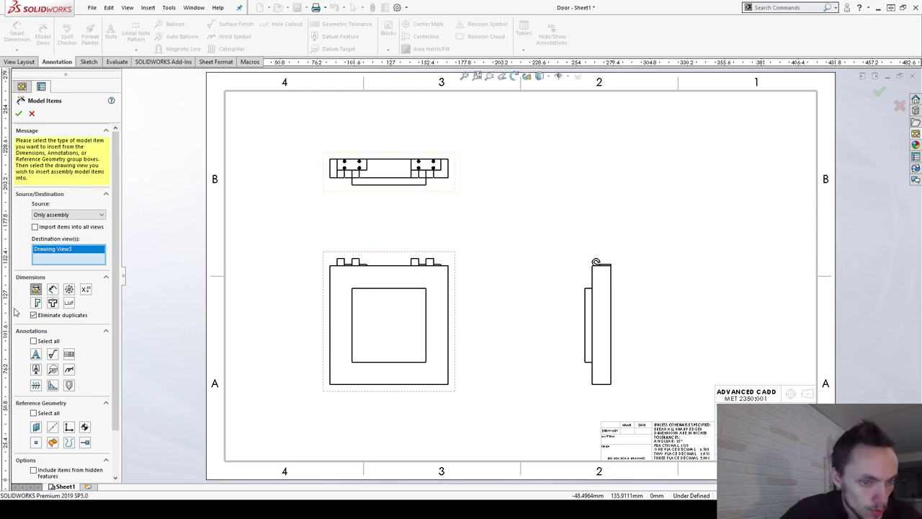
click(19, 113)
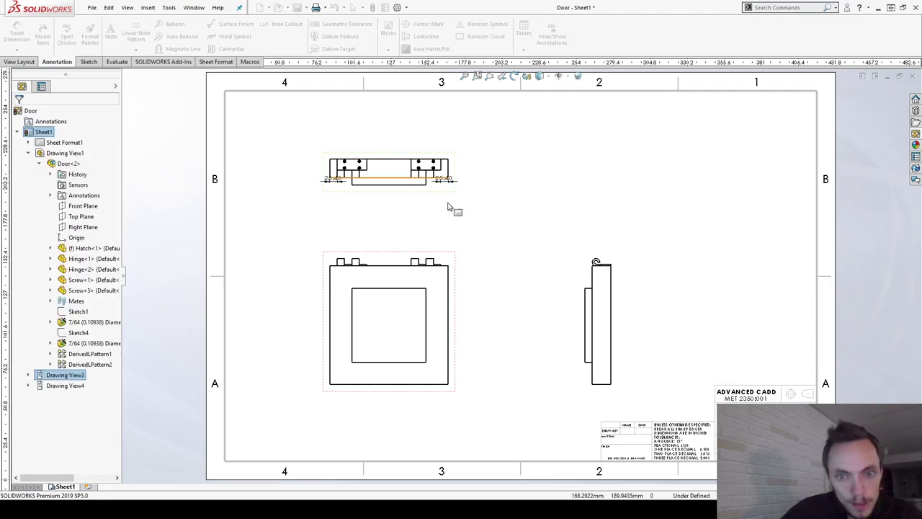
- Select the right imported dimension, then switch to the Importing Dimensions slide
click(446, 181)
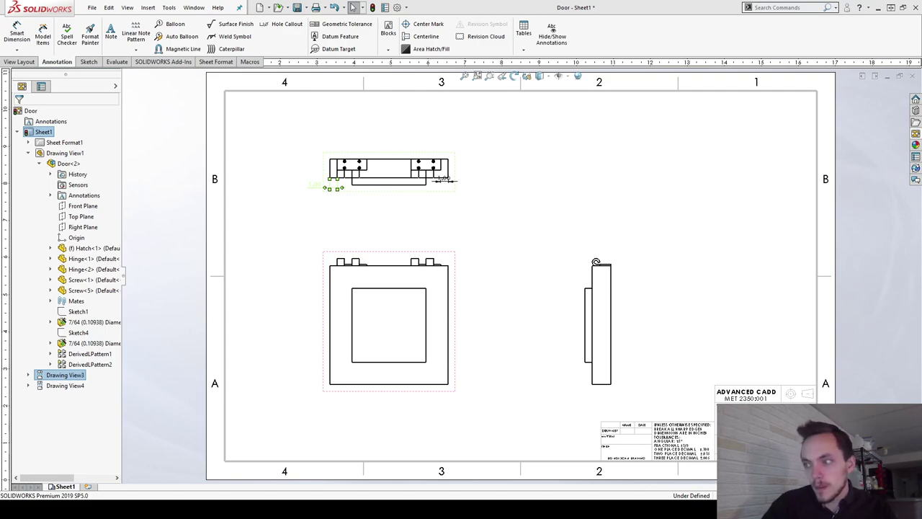
key(alt+Tab)
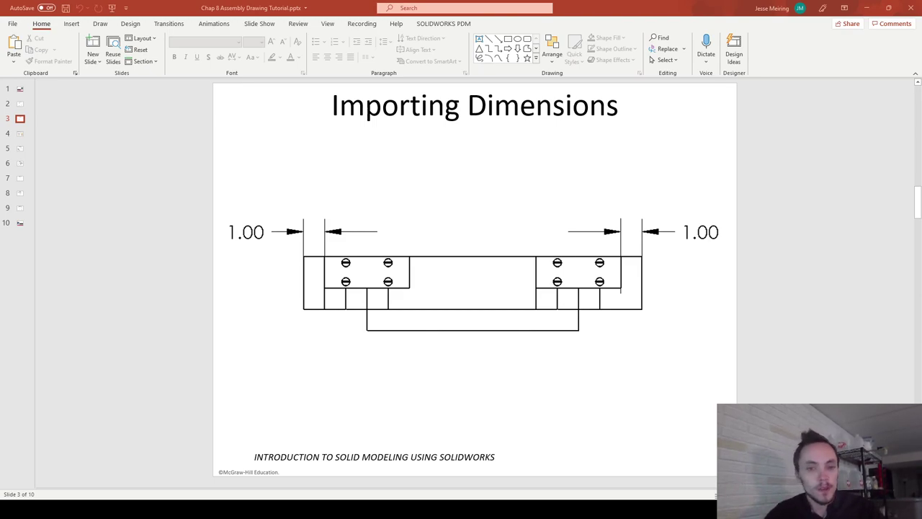
- Show slide 4, Design Intent: Assembly-Level Dimensions, then return to the Door drawing
key(Page_Down)
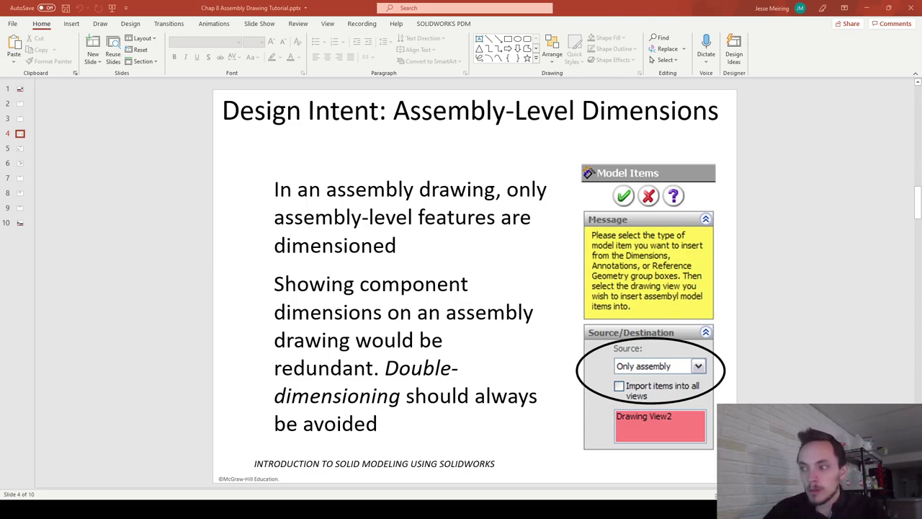
key(alt+Tab)
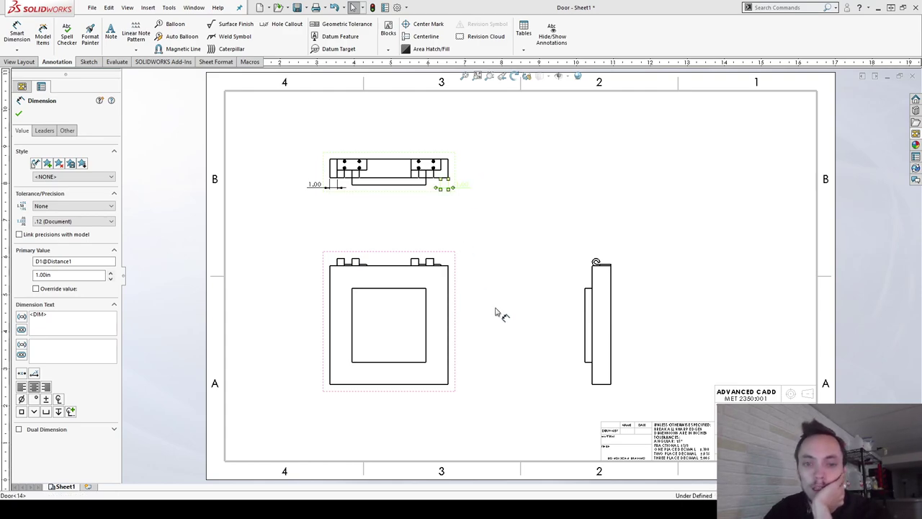
- Place the top view's left 1.00 dimension neatly below the view and finish dimensioning
click(17, 32)
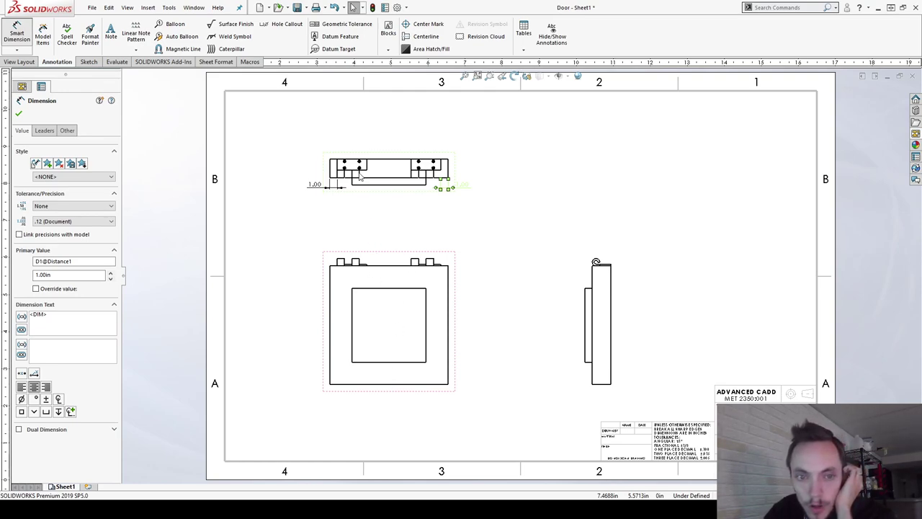
key(Escape)
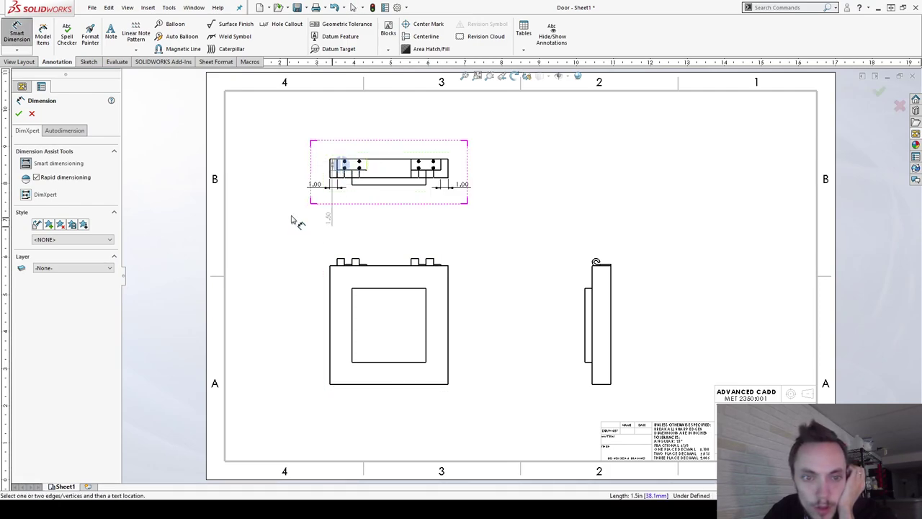
click(338, 170)
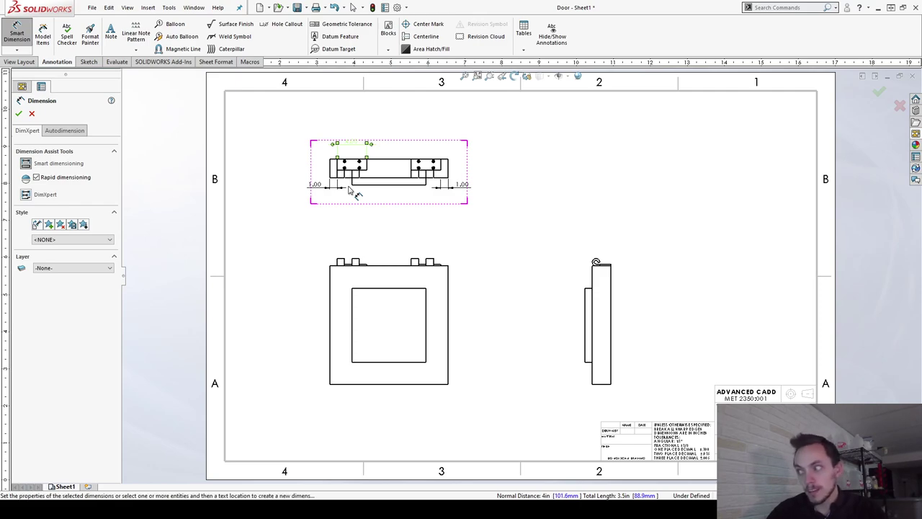
click(349, 189)
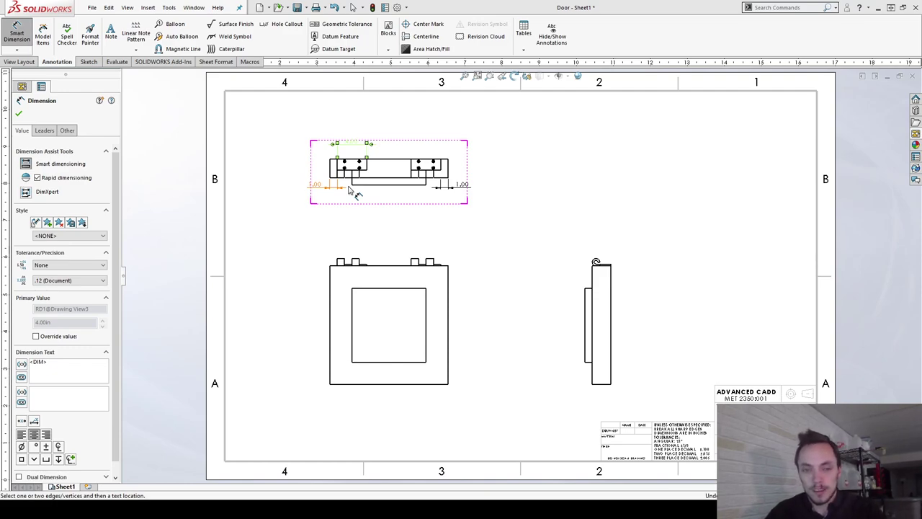
click(349, 189)
key(Escape)
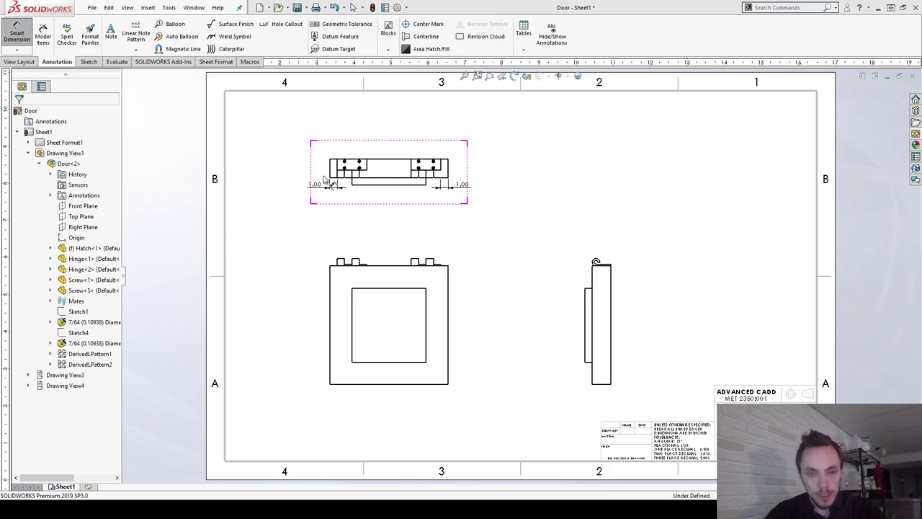
click(286, 166)
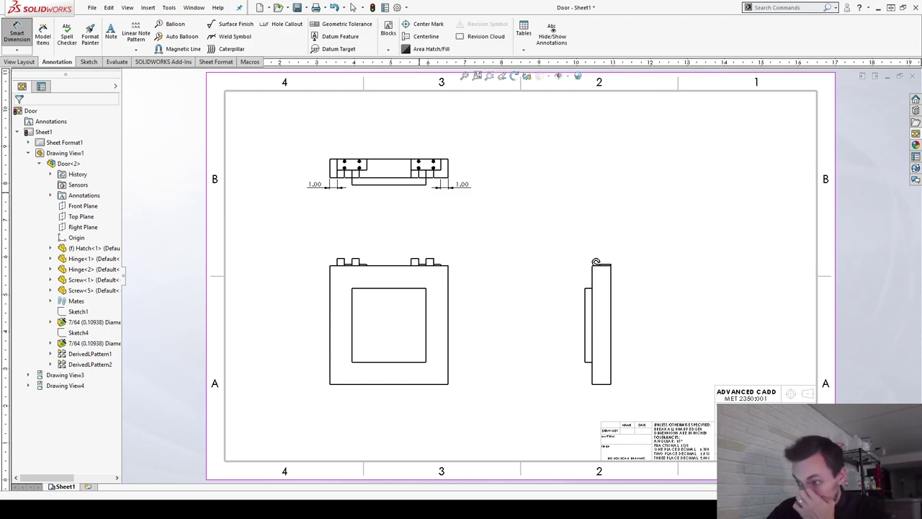
key(alt+Tab)
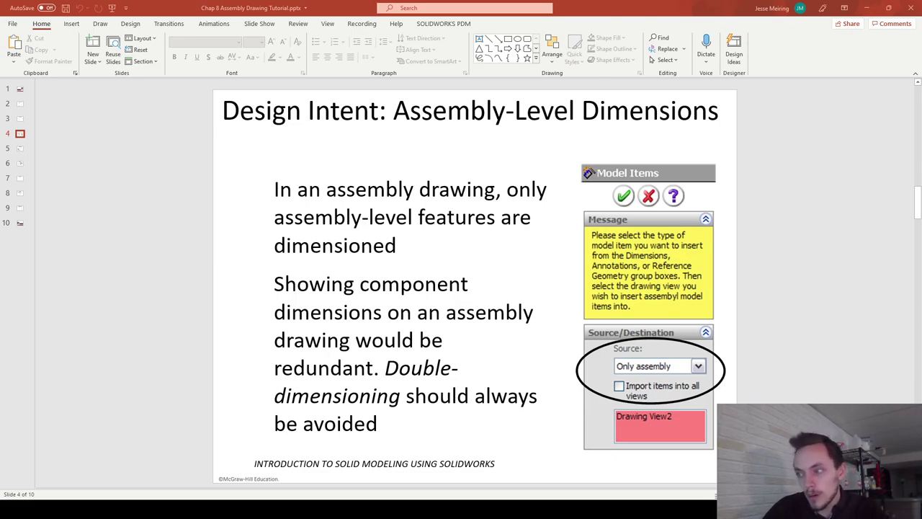
key(alt+Tab)
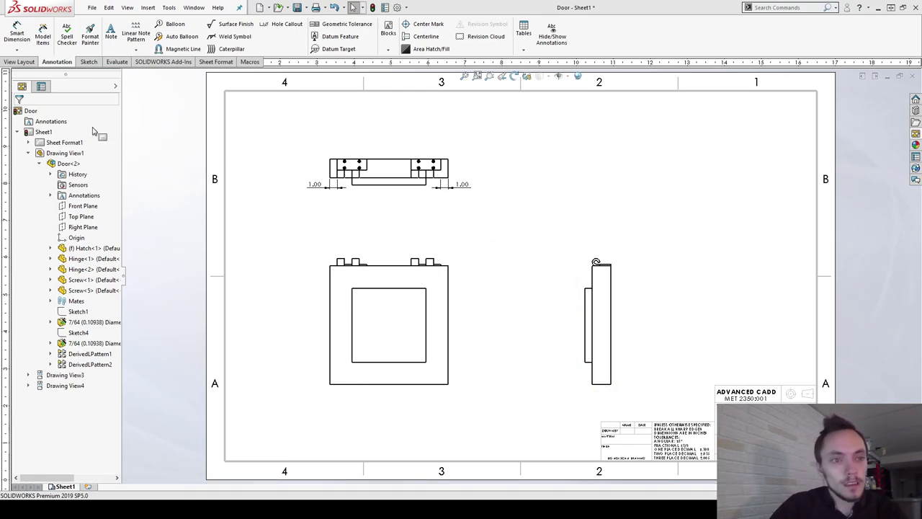
- Add a 17.00 overall height dimension to the right of the front view, discarding the stray side-view dimension
click(467, 224)
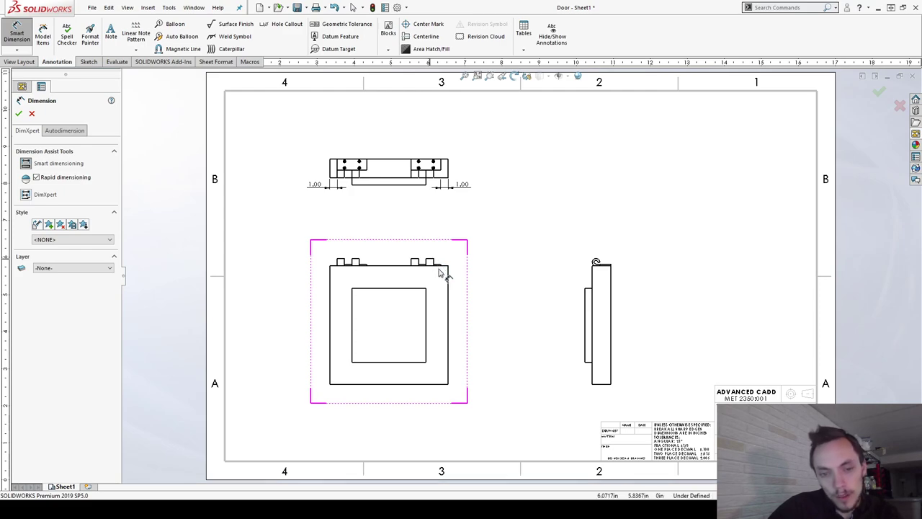
scroll(437, 265, down, 3)
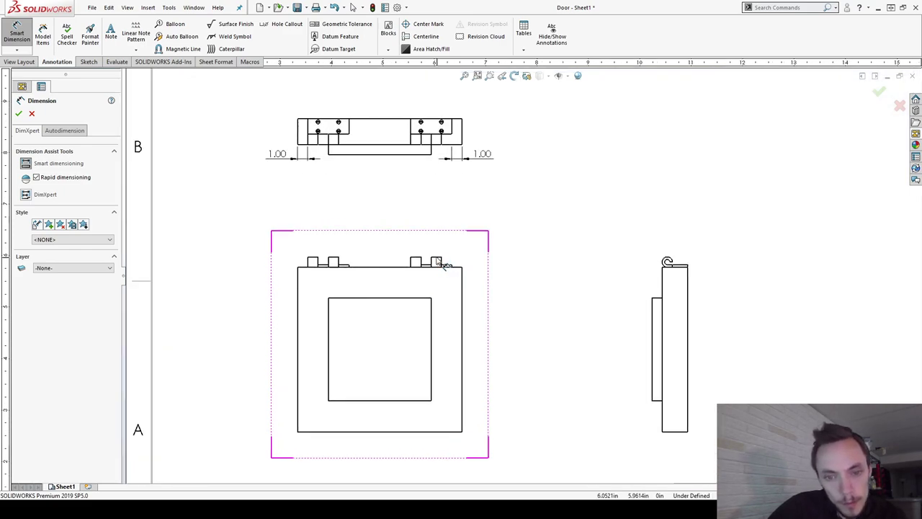
click(439, 262)
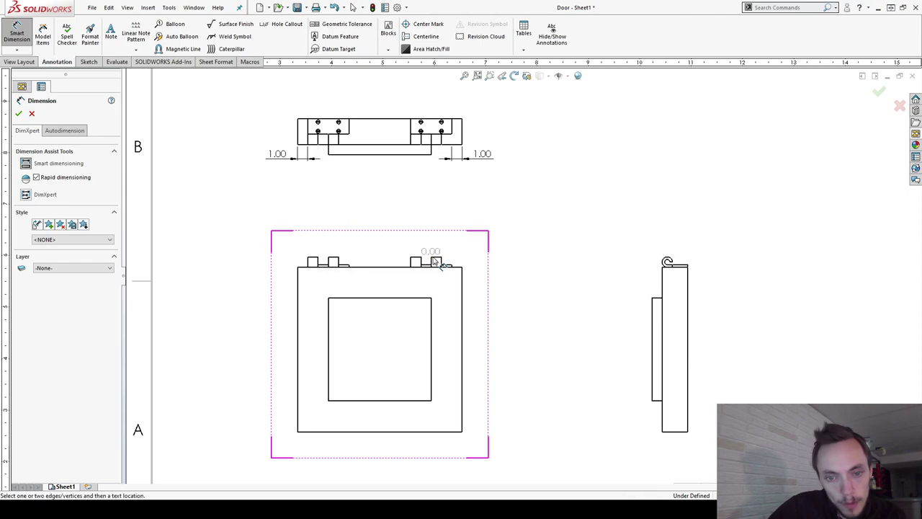
click(456, 431)
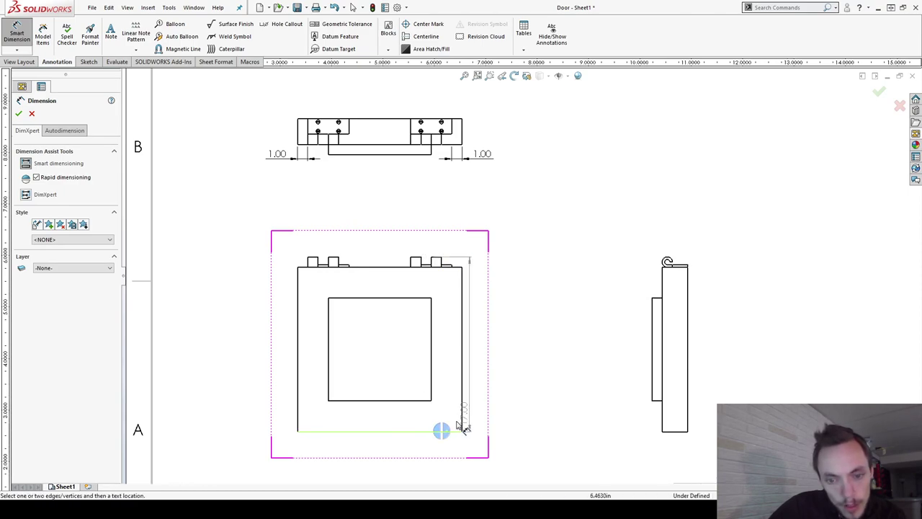
click(451, 429)
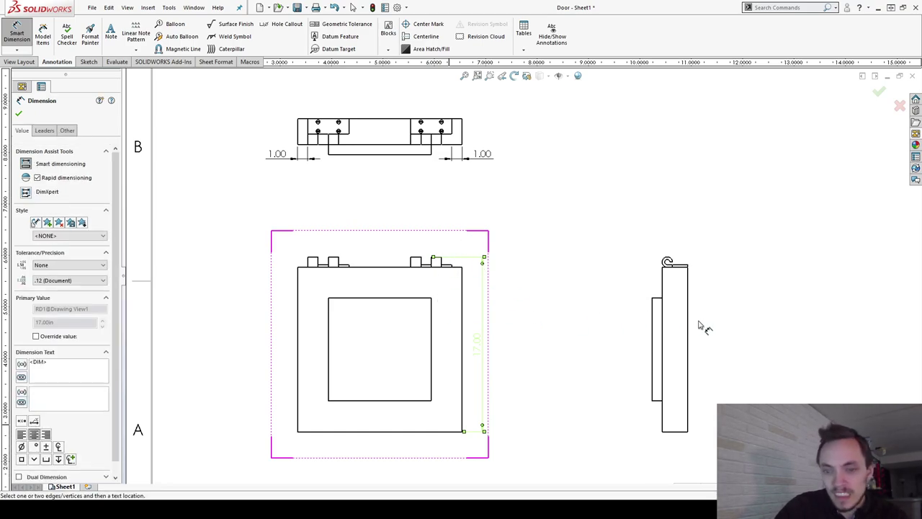
click(655, 326)
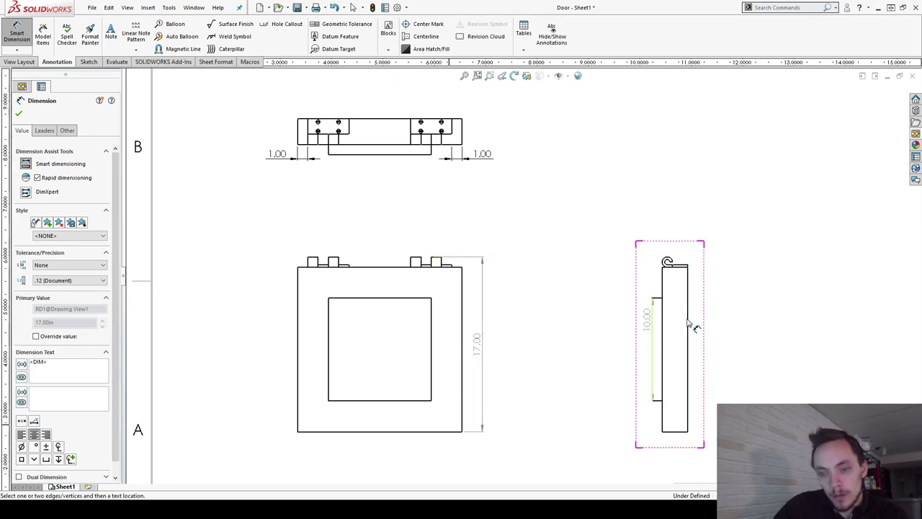
key(Escape)
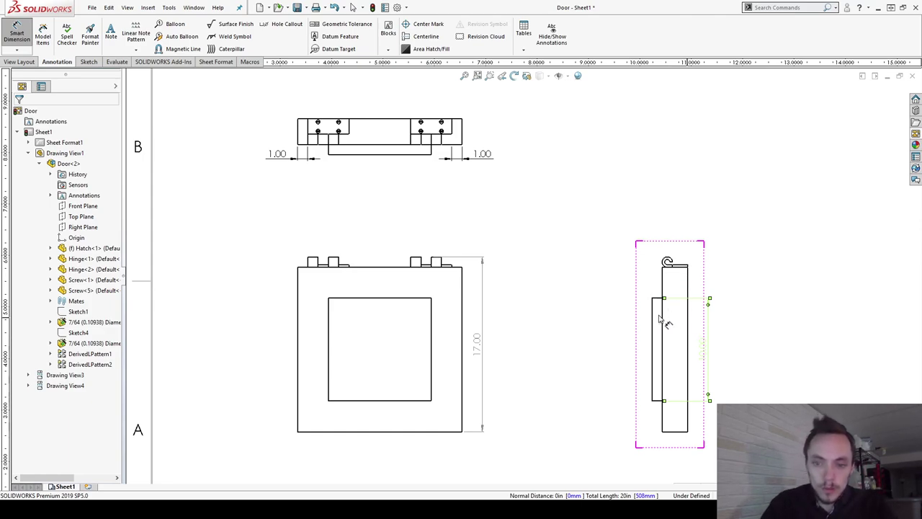
- Dimension the side view's 3.50 thickness between its two vertical edges, placed above it
click(655, 323)
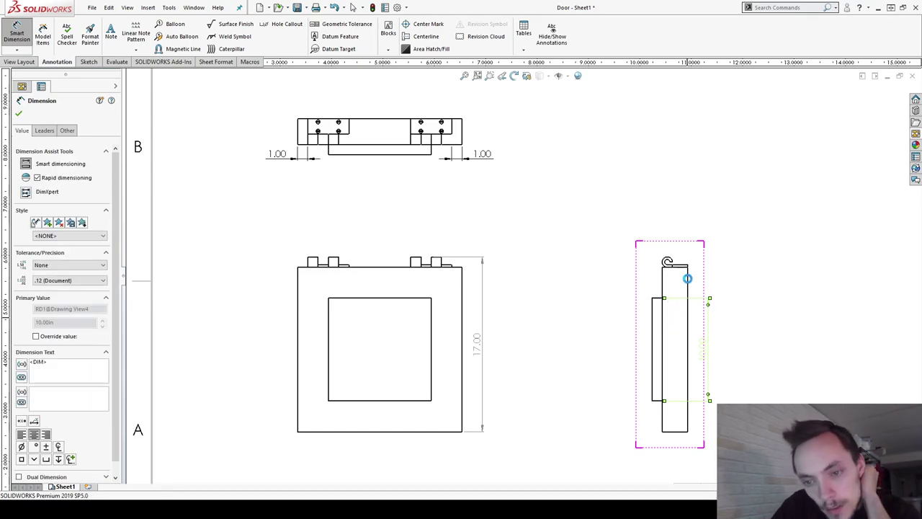
key(Escape)
click(689, 285)
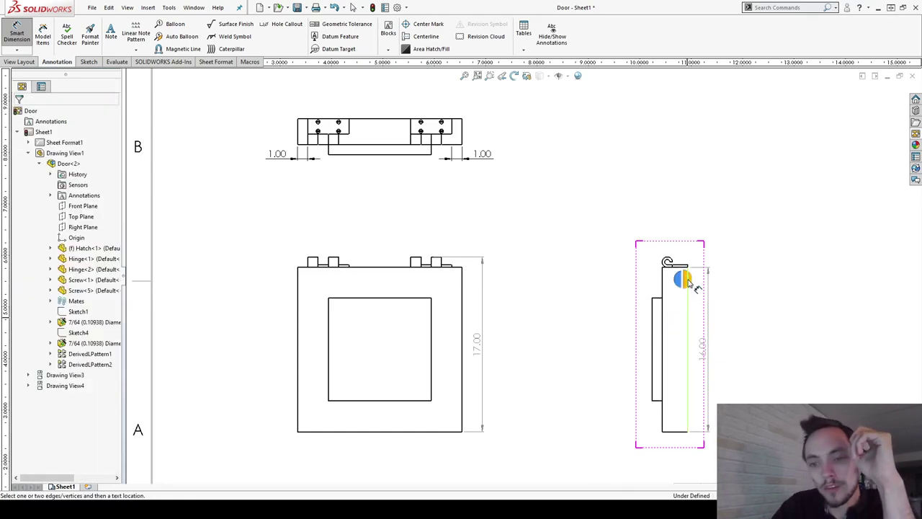
click(653, 317)
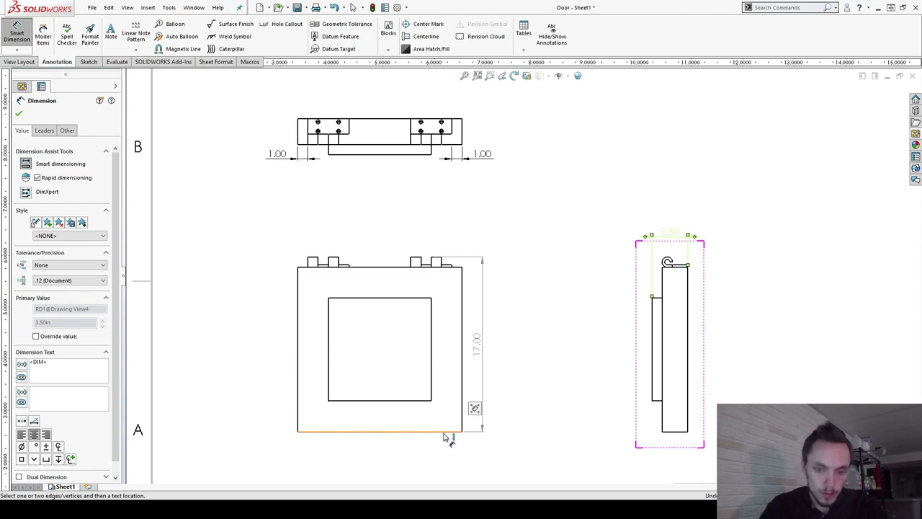
- Add the front view's 16.00 overall width dimension above it, then select the 16.00 and 17.00 dimensions
click(445, 433)
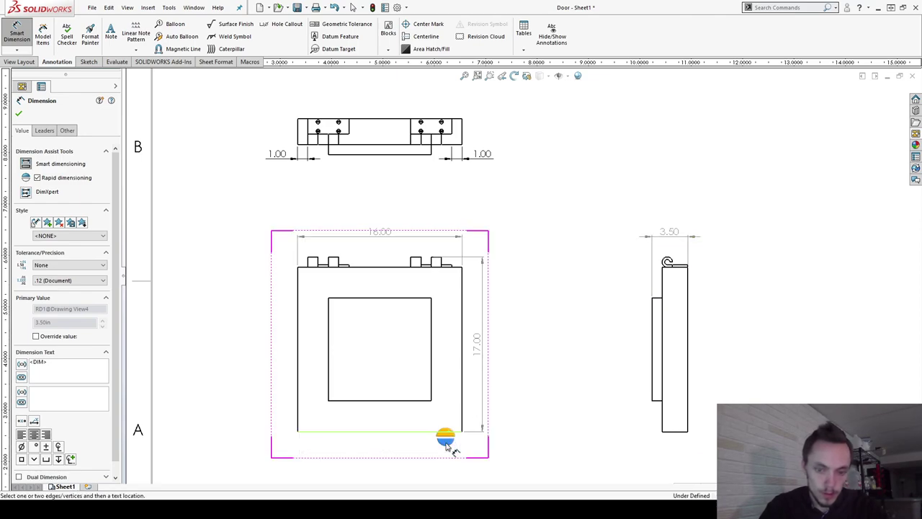
click(445, 448)
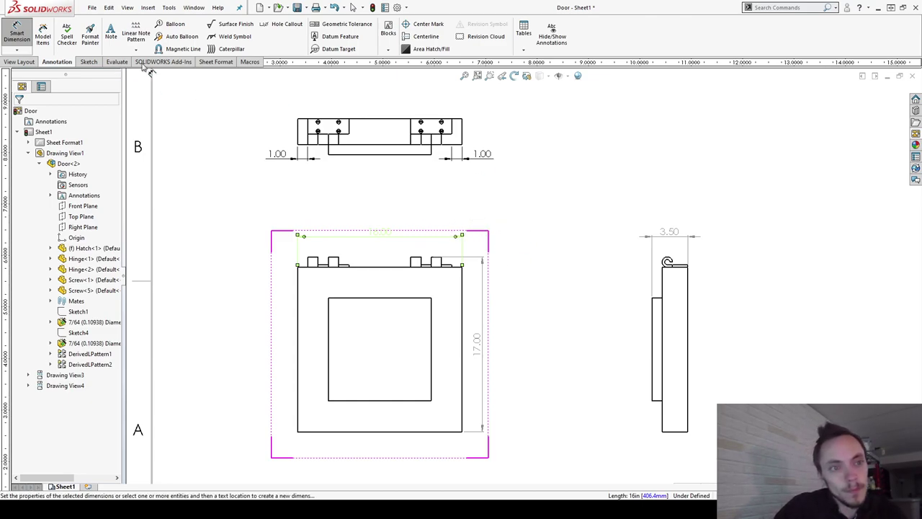
click(10, 36)
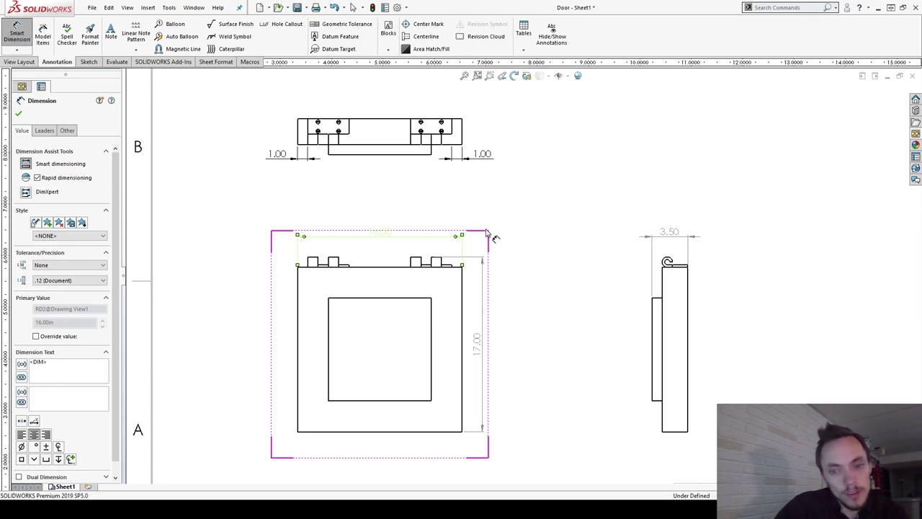
click(17, 38)
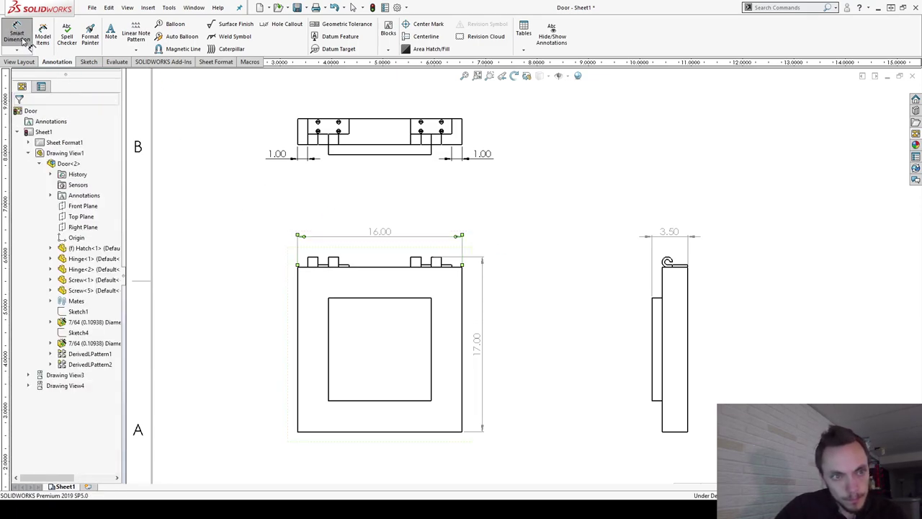
click(22, 40)
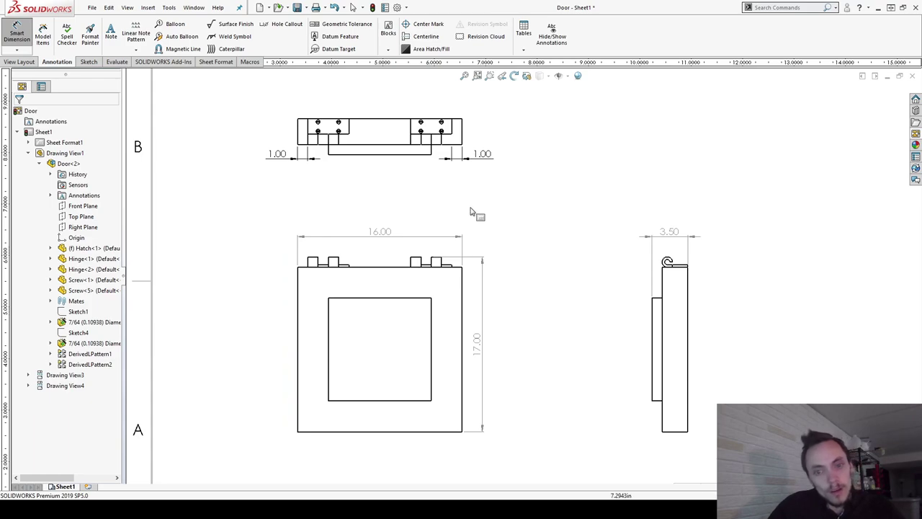
key(Escape)
drag(497, 213, 457, 261)
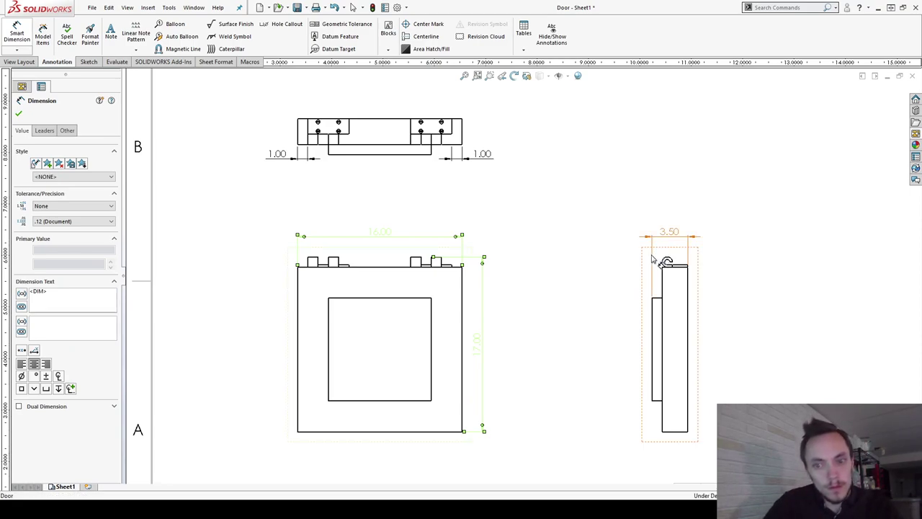
click(652, 259)
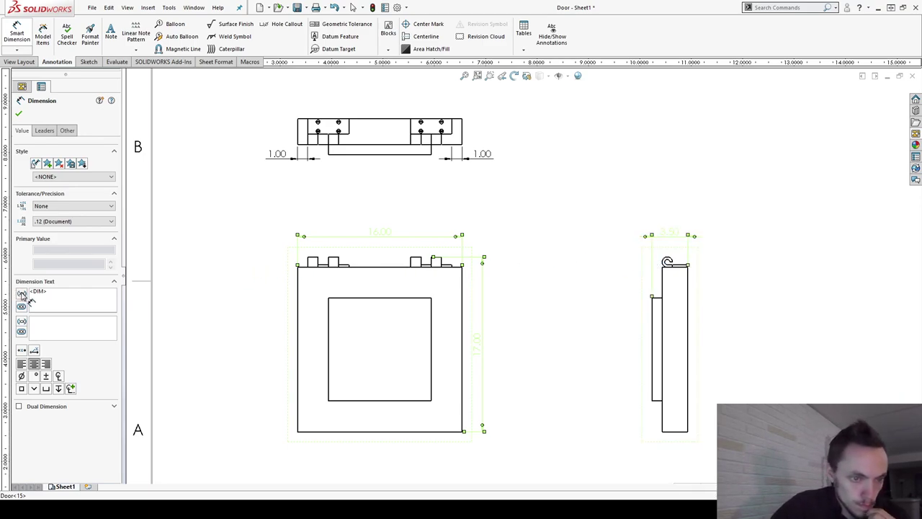
ctrl+click(670, 231)
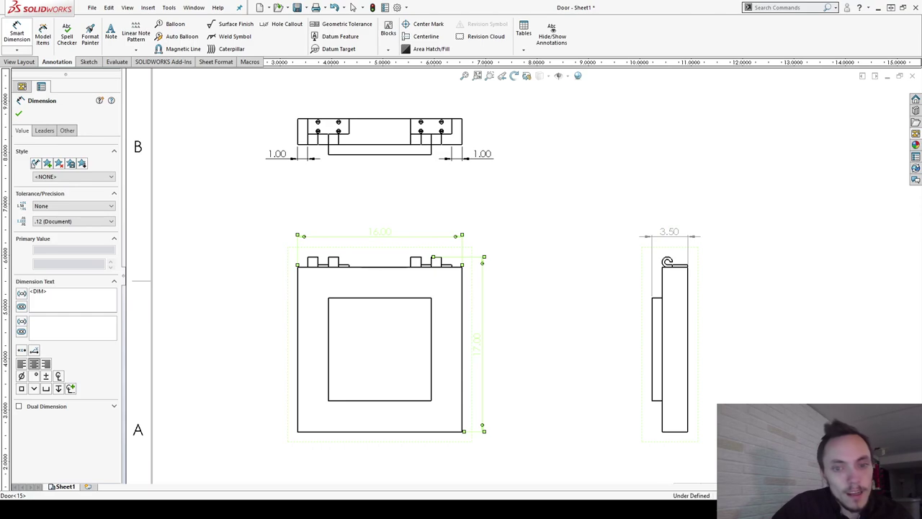
- Put the 16.00, 17.00 and 3.50 overall dimensions in parentheses as reference dimensions, then zoom to fit
click(22, 294)
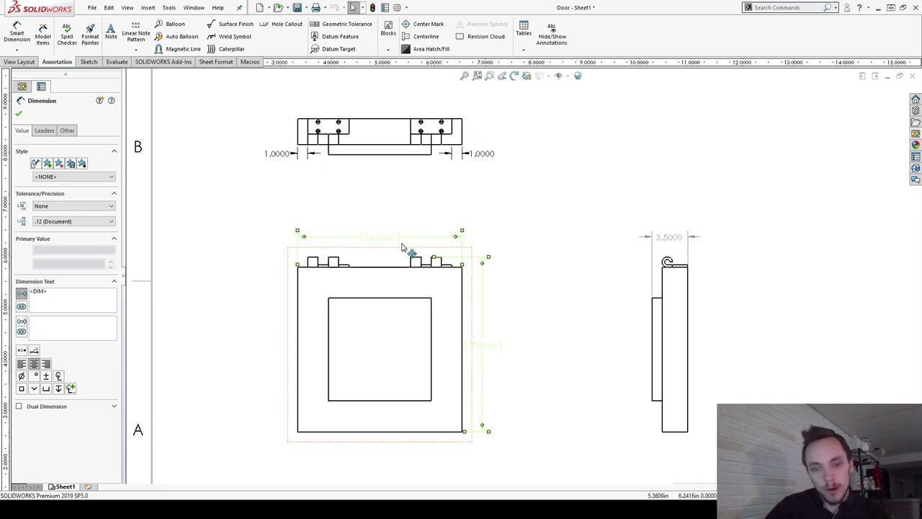
click(656, 247)
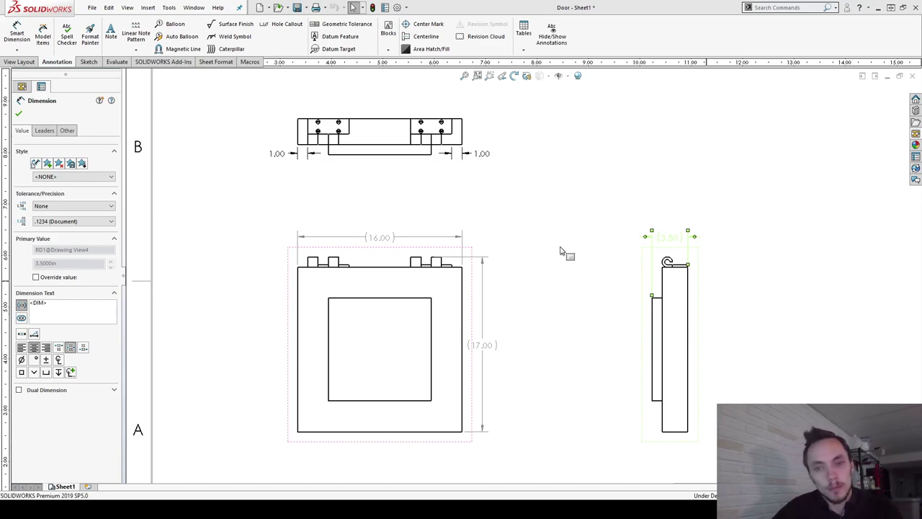
key(Escape)
click(476, 77)
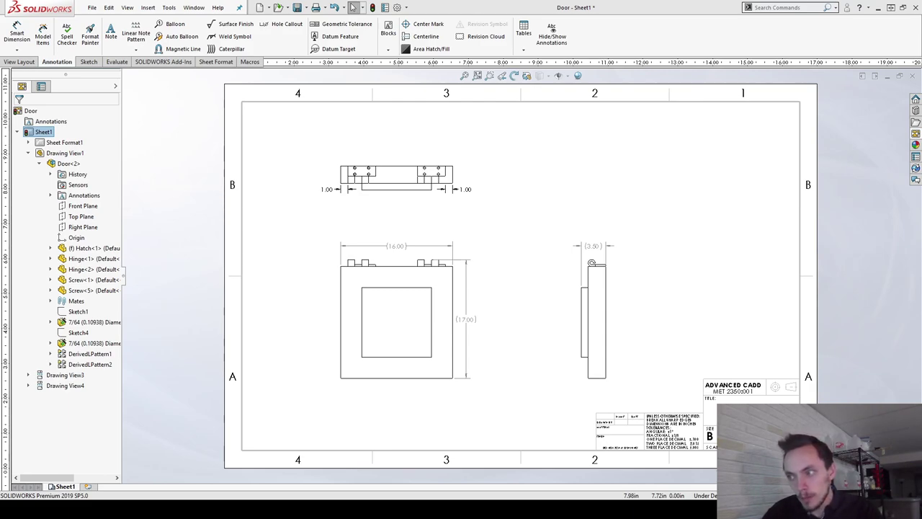
- Bring up PowerPoint's slide 5, Adding Exploded View
key(alt+Tab)
key(Page_Down)
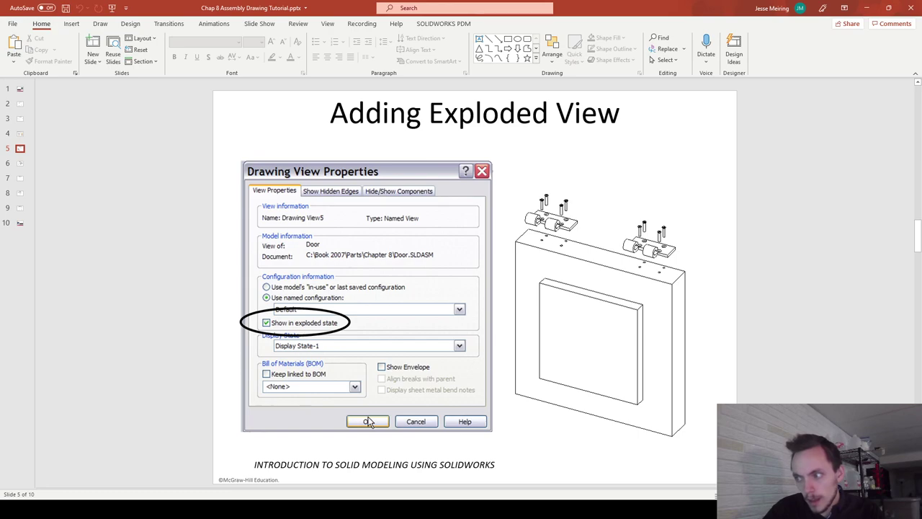
- Insert a shaded isometric Model View of the Door assembly in the sheet's upper-right area
key(alt+Tab)
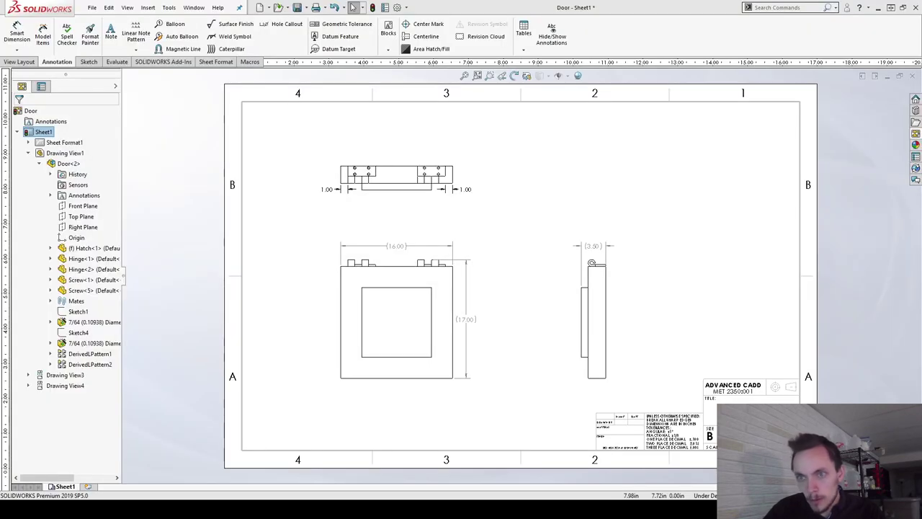
click(26, 63)
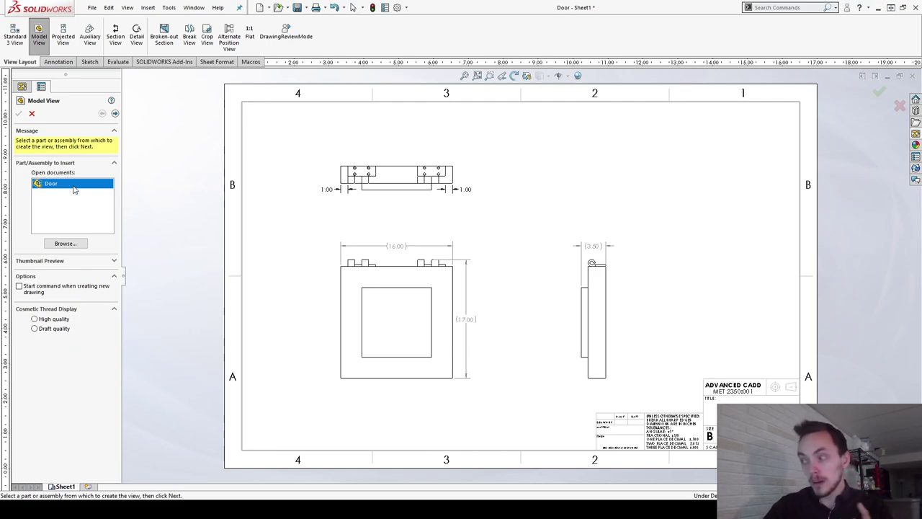
click(117, 117)
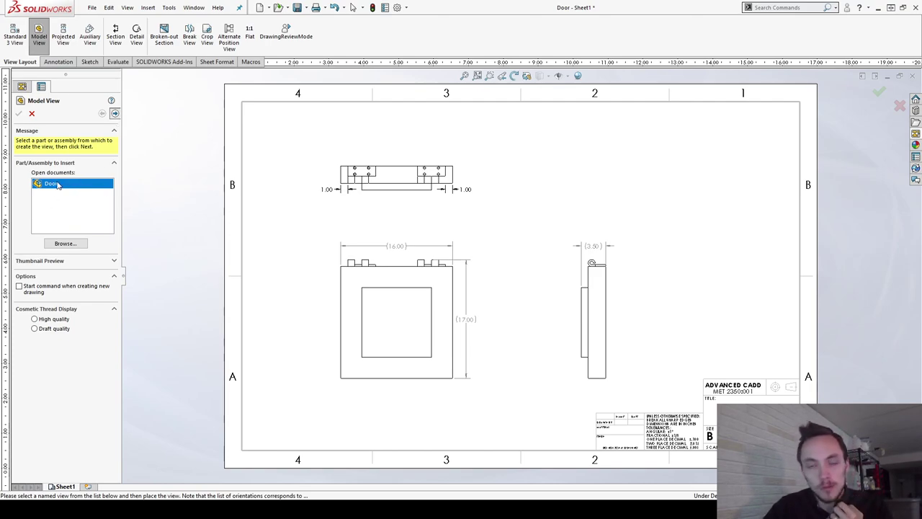
click(116, 116)
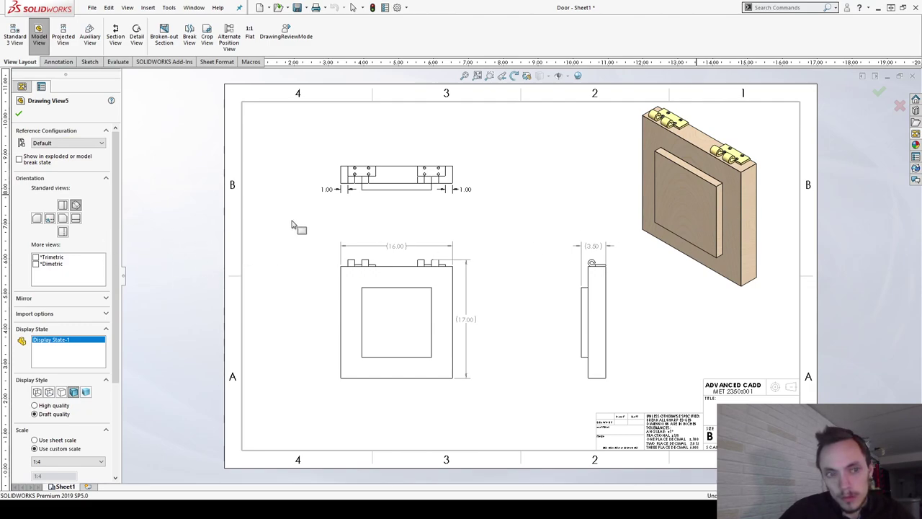
click(20, 114)
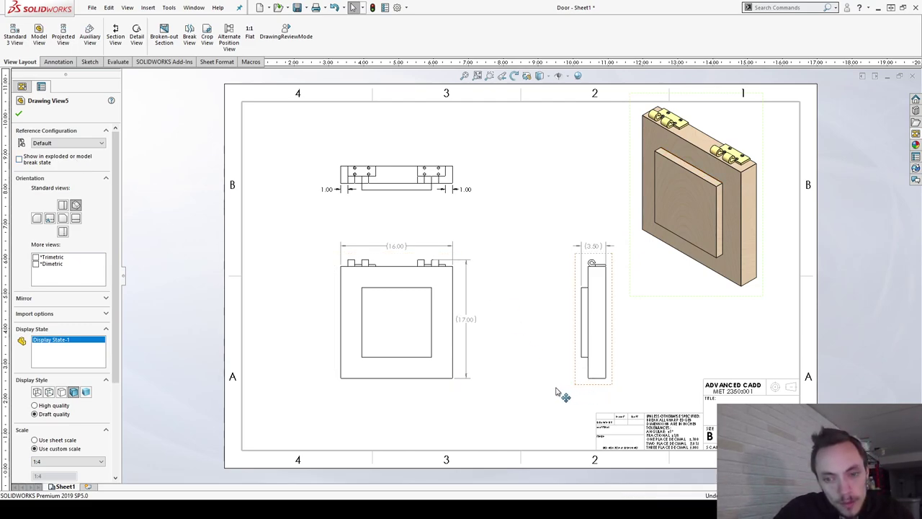
- Move the side view nearer the front view, check the isometric view's configuration, then open Door.SLDASM
key(Delete)
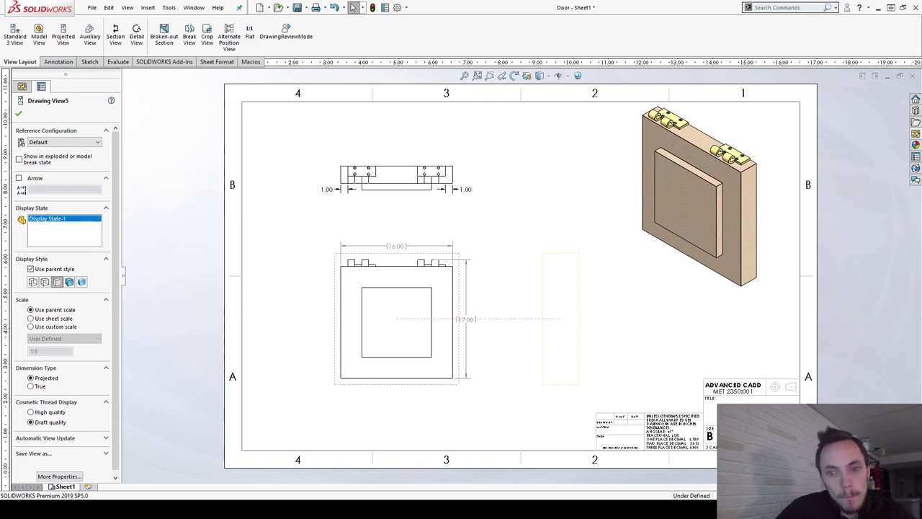
click(561, 318)
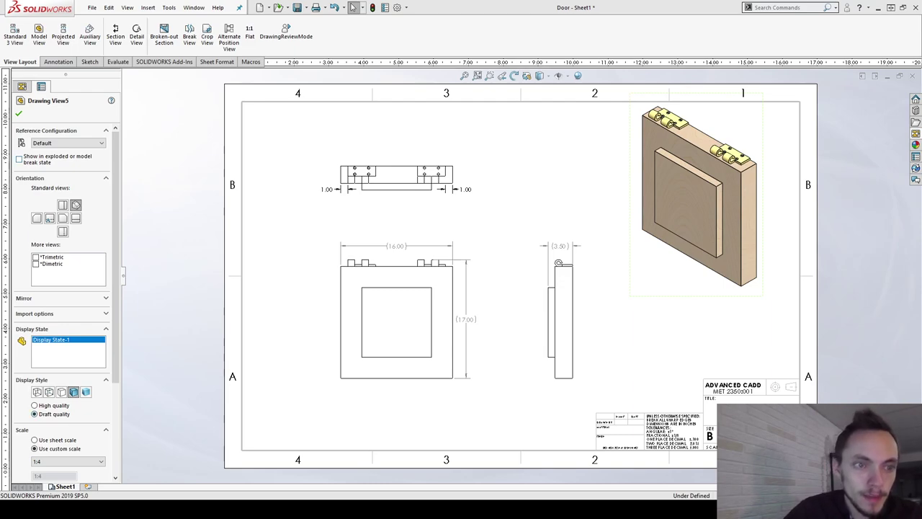
click(47, 144)
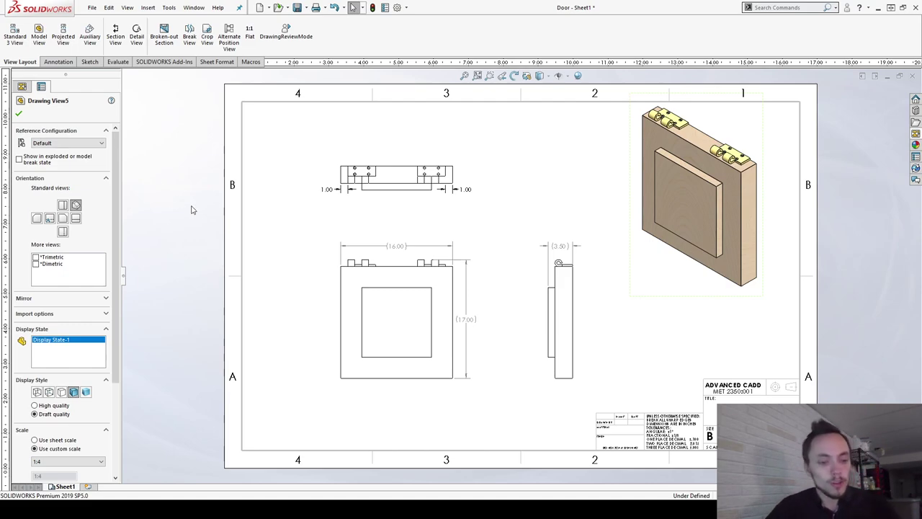
key(alt)
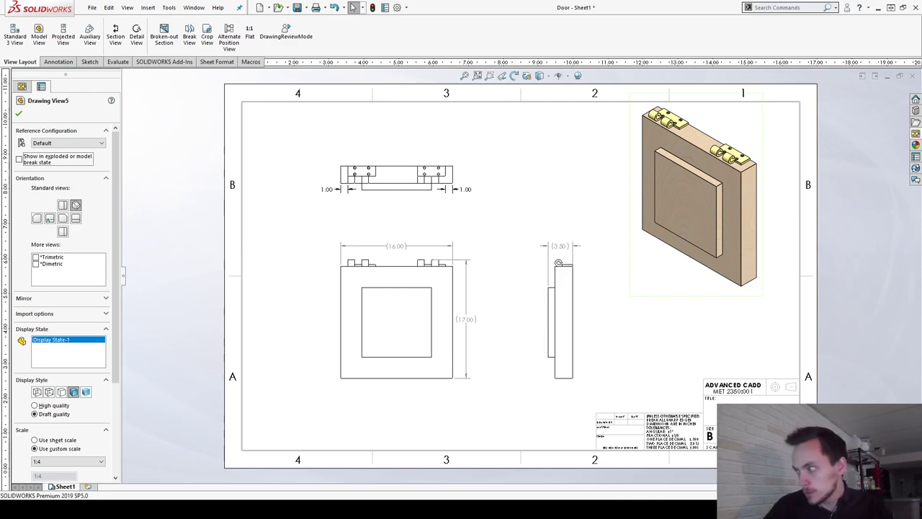
key(ctrl+Tab)
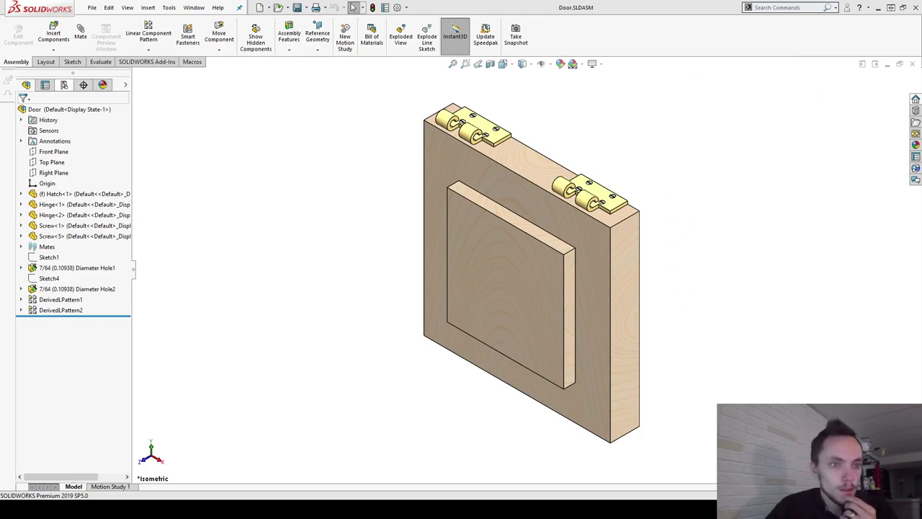
- Confirm ExplView1 exists under the Default configuration, then return to the FeatureManager tree
click(64, 84)
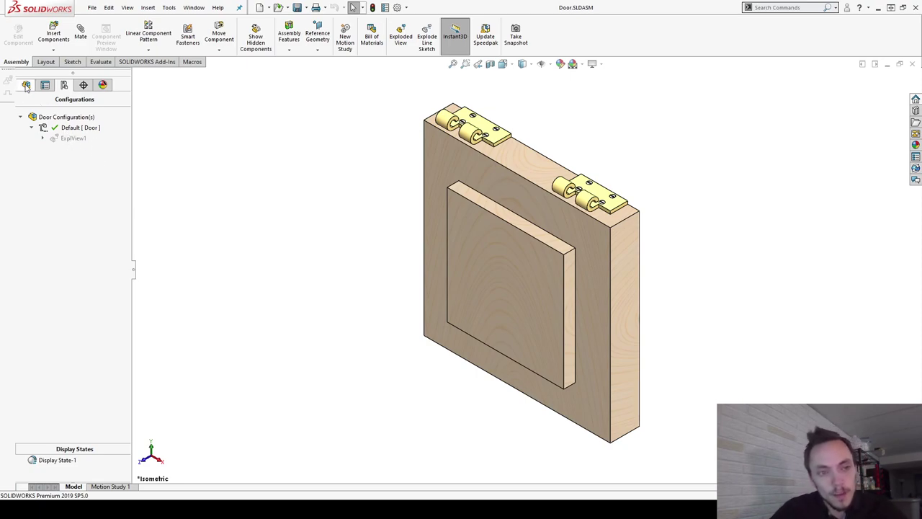
click(26, 86)
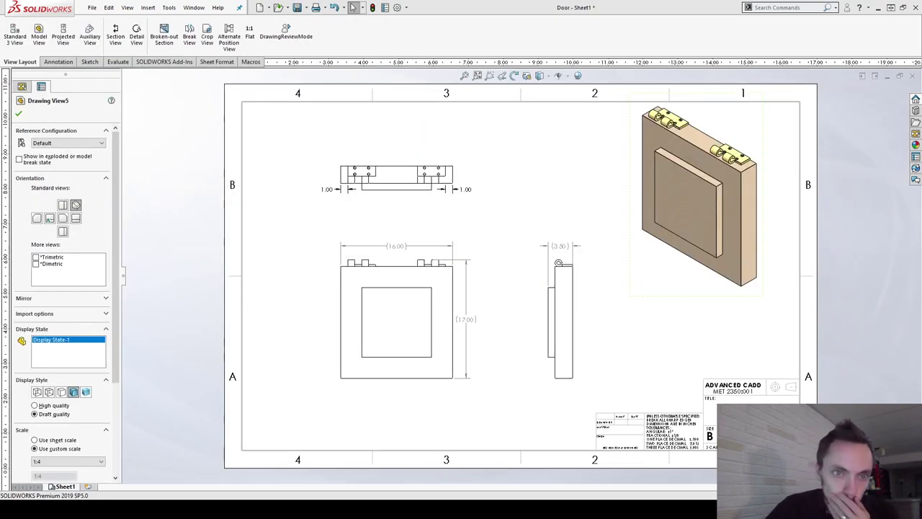
- Show Drawing View5 in exploded state ExplView1 with Hidden Lines Removed display style
click(20, 158)
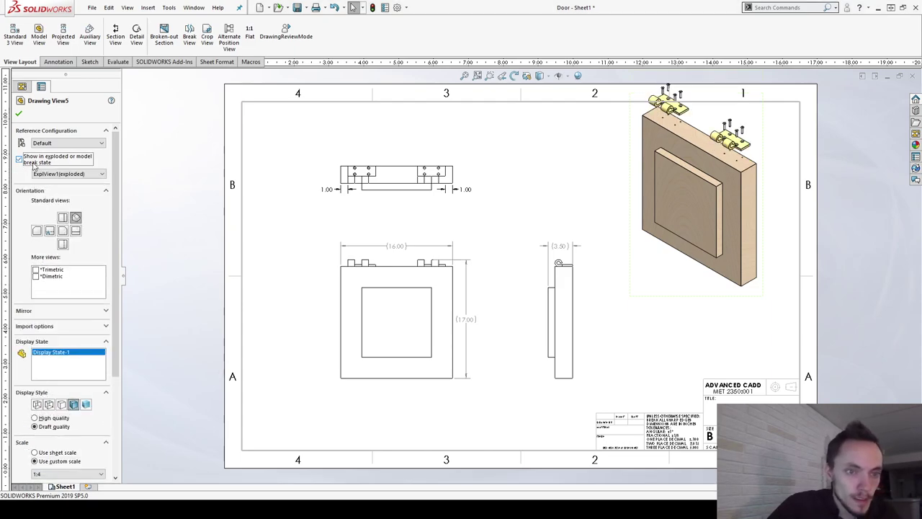
click(102, 175)
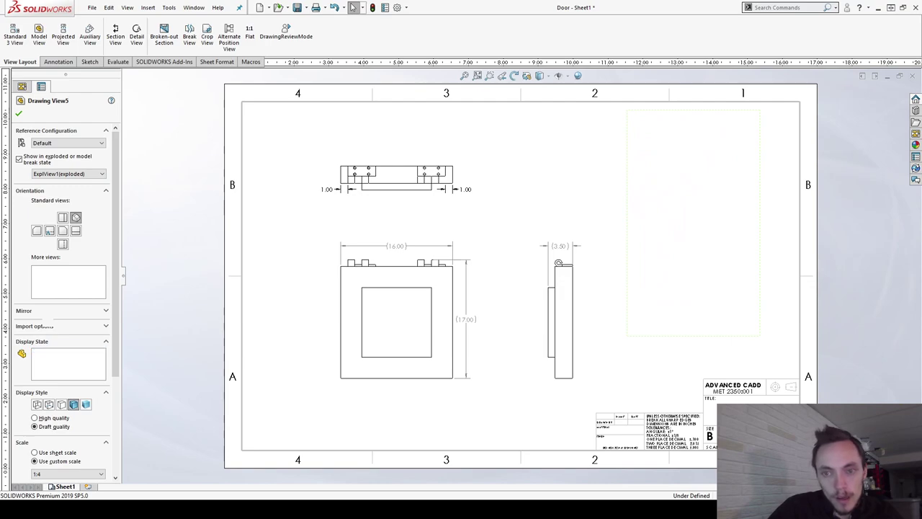
click(62, 405)
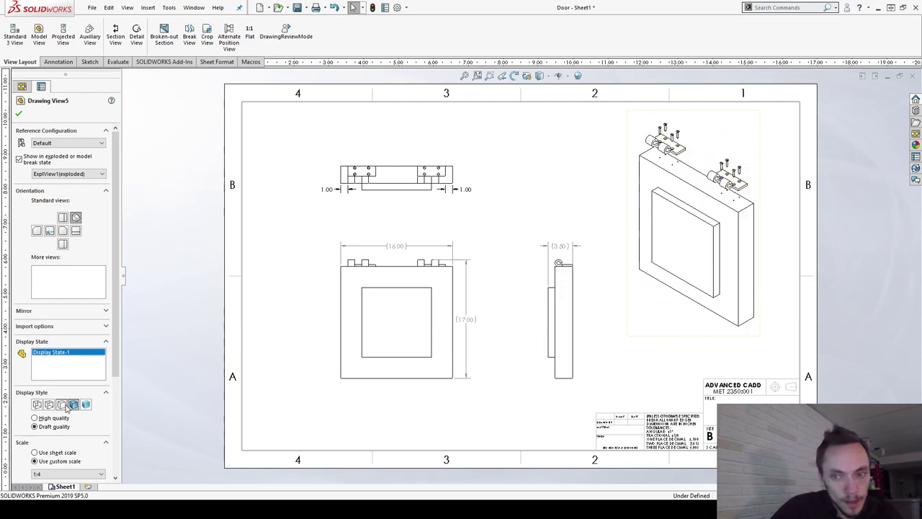
click(558, 190)
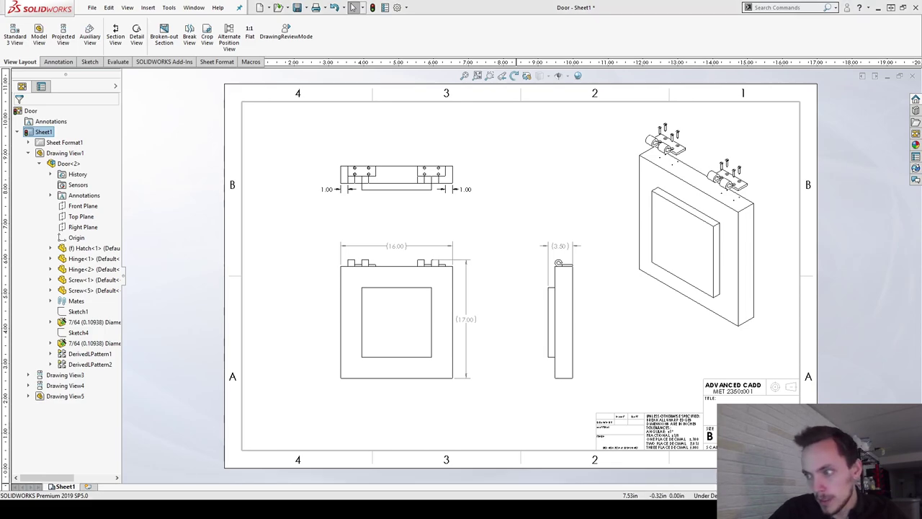
- Switch from SOLIDWORKS to the PowerPoint tutorial slides
key(alt+Tab)
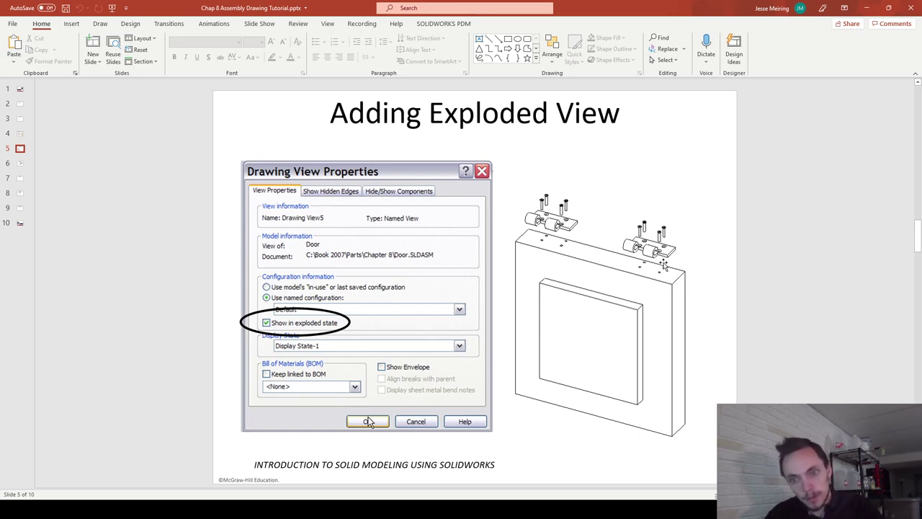
- Scroll the PowerPoint tutorial deck to slide 6, Hole Callout
scroll(652, 256, down, 2)
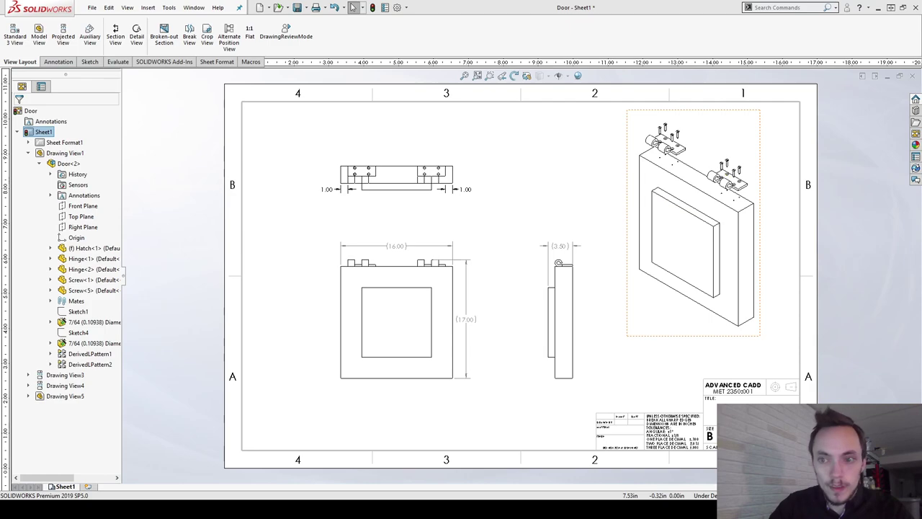
- Place a 4X Ø.11 ↧.75 hole callout on a door-top hinge hole above the isometric view
scroll(779, 122, down, 5)
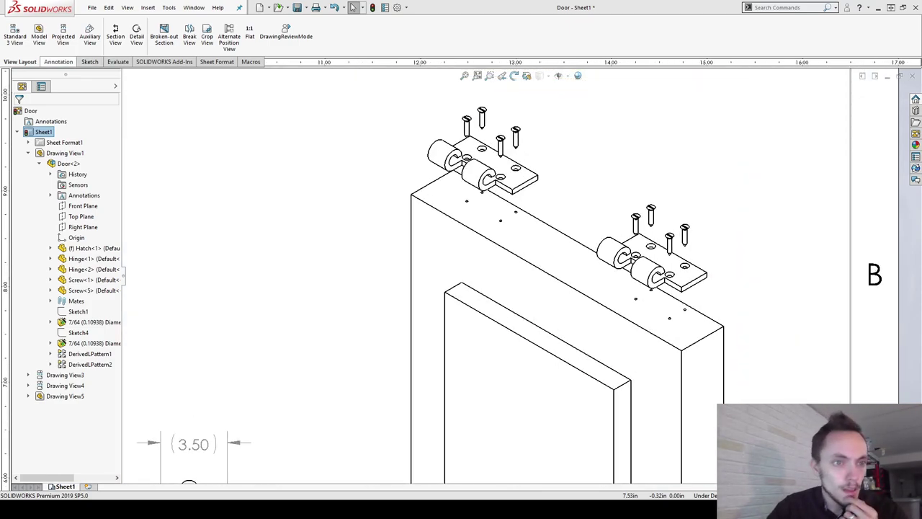
click(60, 64)
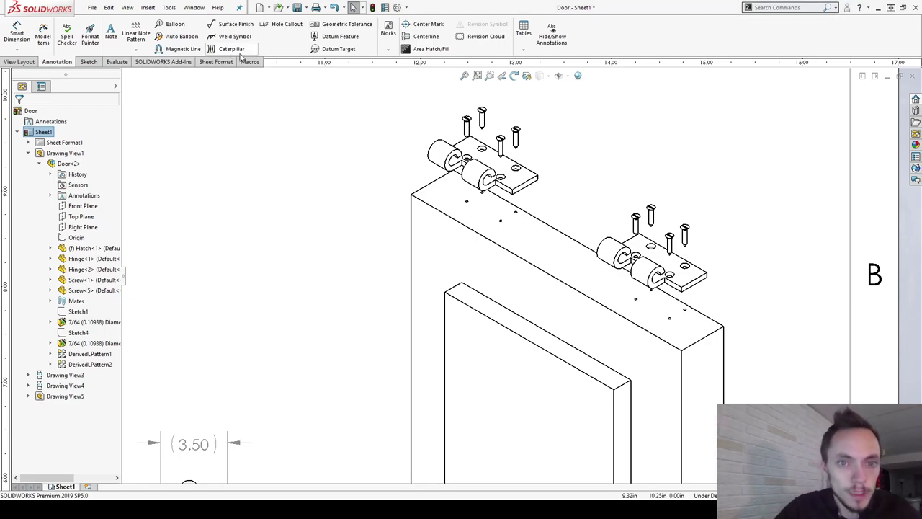
click(297, 26)
click(516, 212)
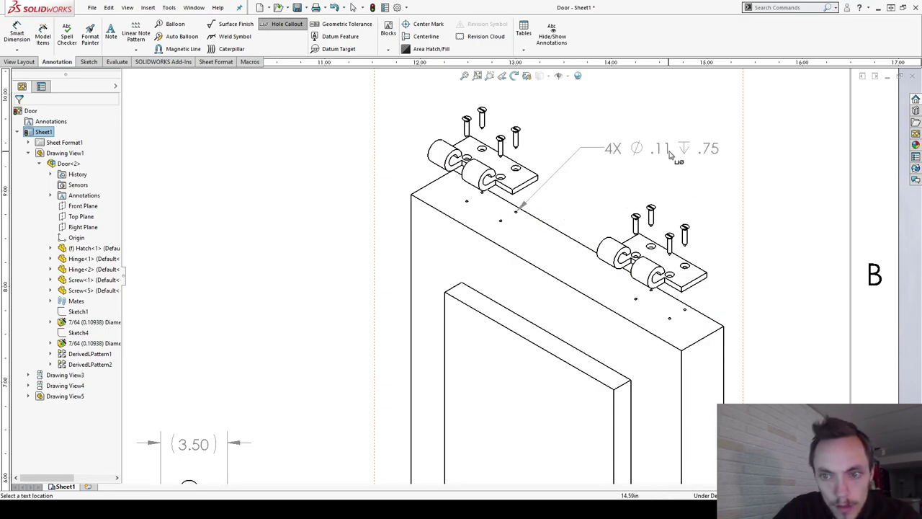
click(670, 153)
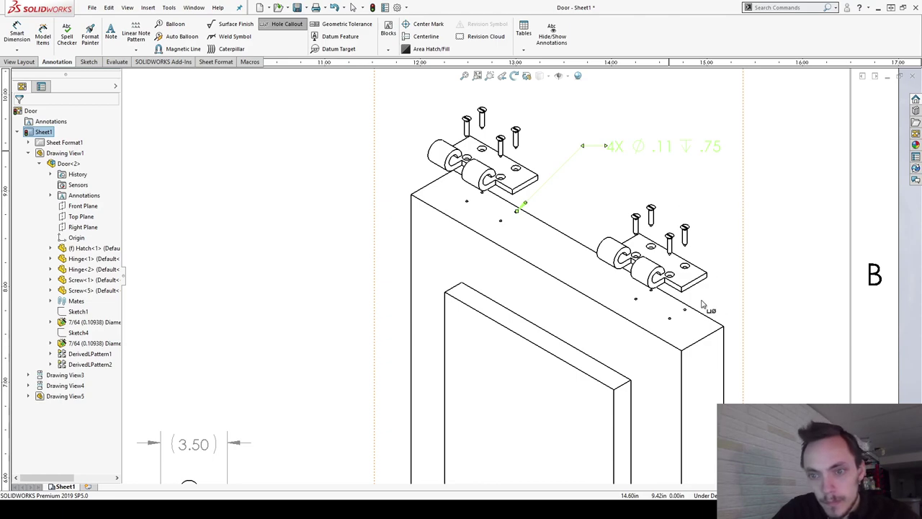
click(632, 151)
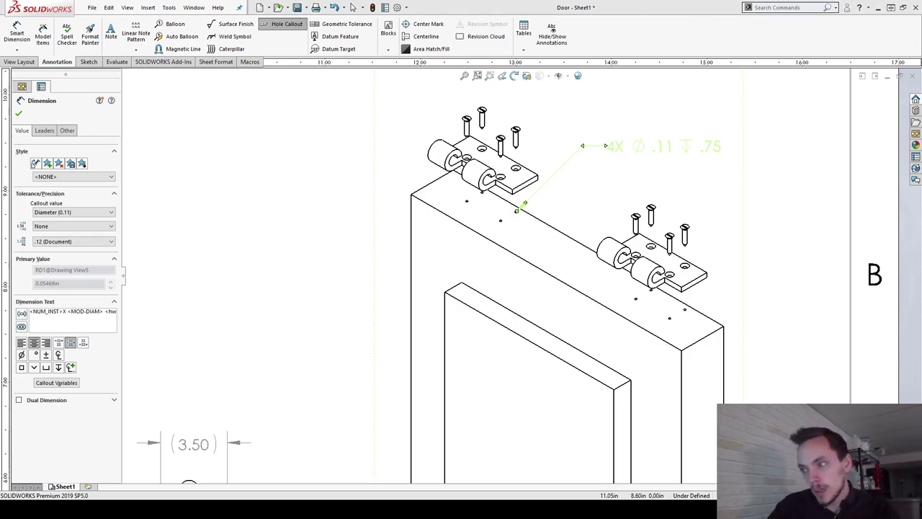
key(alt+Tab)
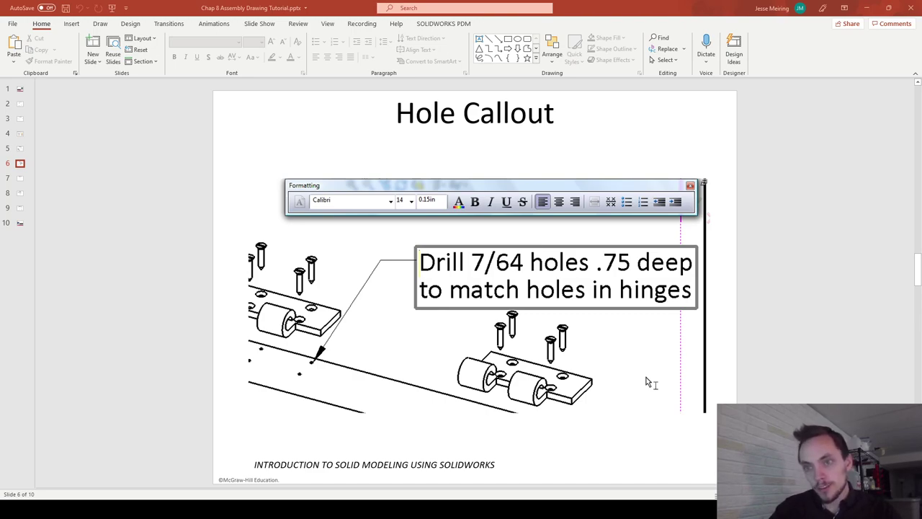
- Minimize PowerPoint to bring the SOLIDWORKS Door drawing back in front
click(866, 8)
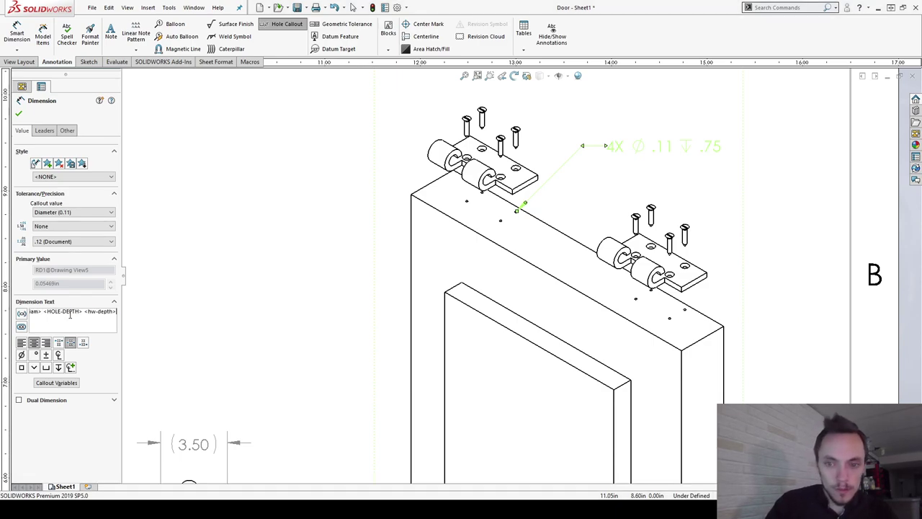
- Add a DRILL TO MATCH HINGES line to the callout, fix its typo, and nudge it right
key(Home)
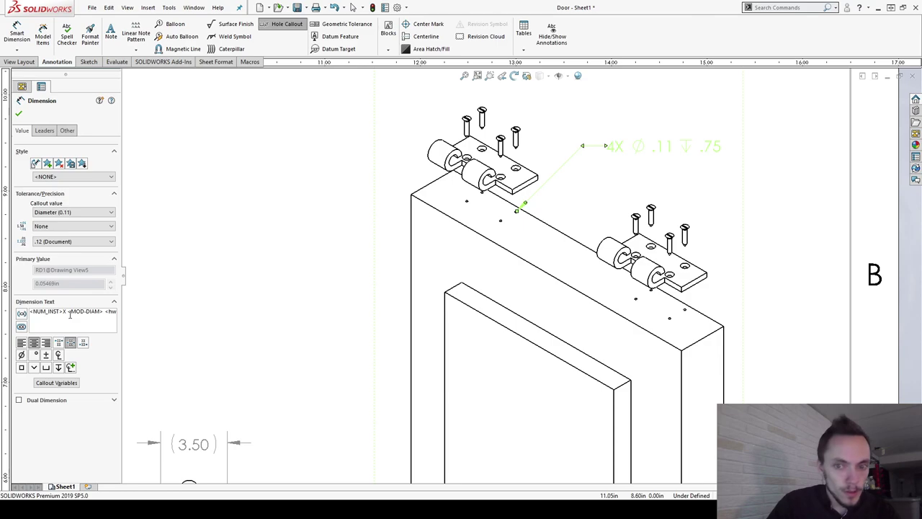
key(shift+Right)
key(shift+Right)
key(shift+Right)
key(shift+Right)
key(shift+Right)
key(shift+Right)
key(shift+Right)
key(shift+Right)
key(shift+Right)
key(shift+Right)
key(shift+Right)
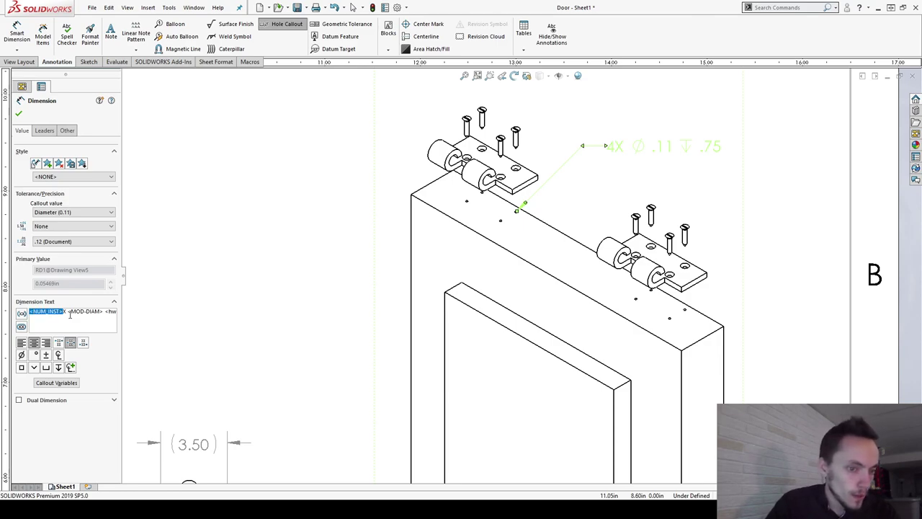
click(70, 313)
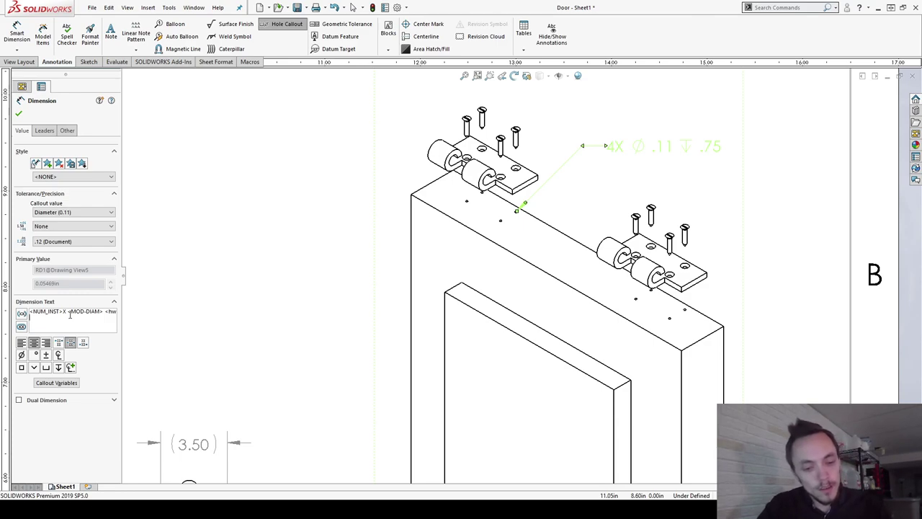
text(DRILL)
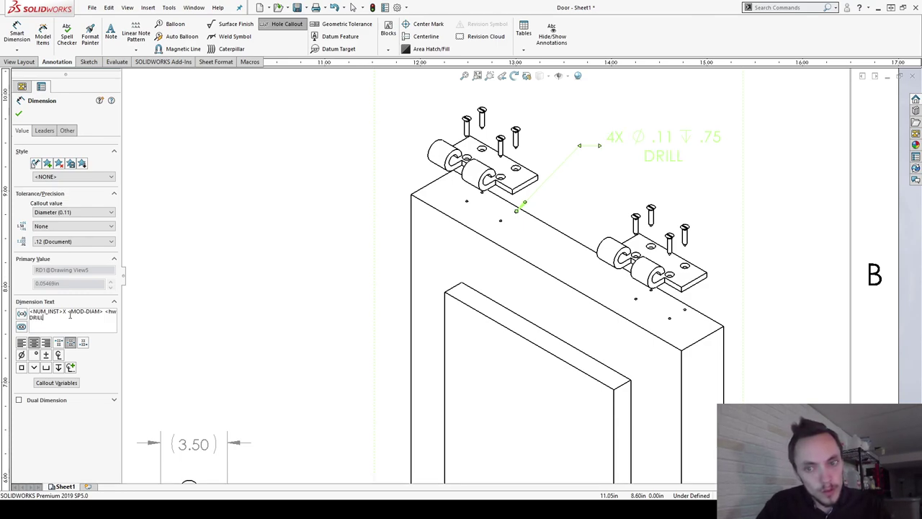
text( TO MT)
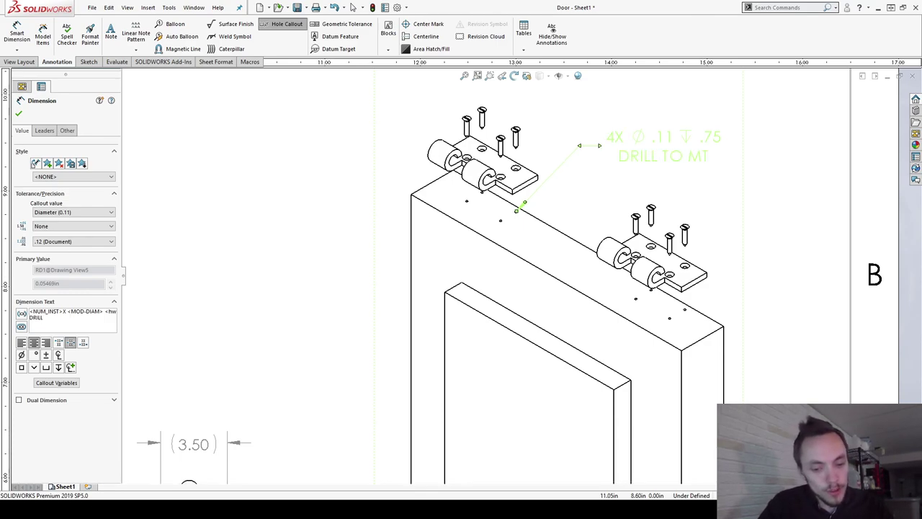
text(ACH HIN)
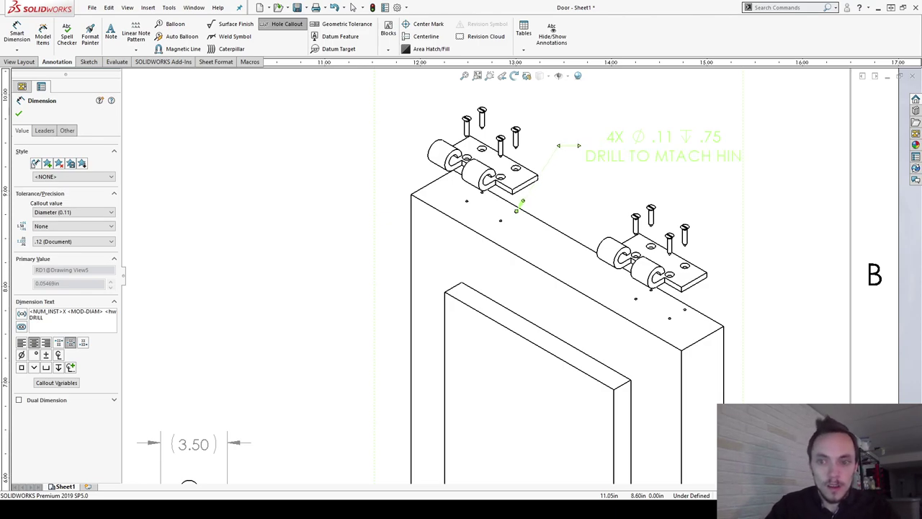
text(GES)
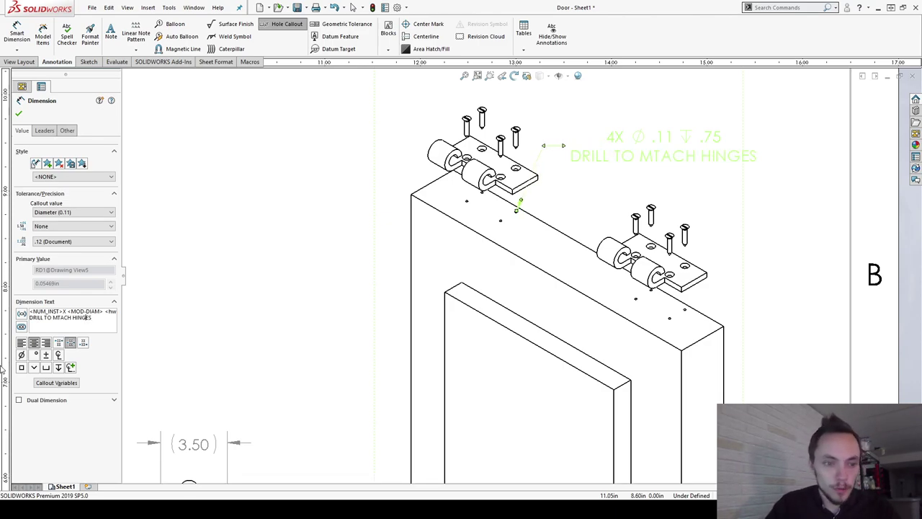
key(Left)
key(Left)
key(Left)
key(Left)
key(Left)
key(BackSpace)
text(A)
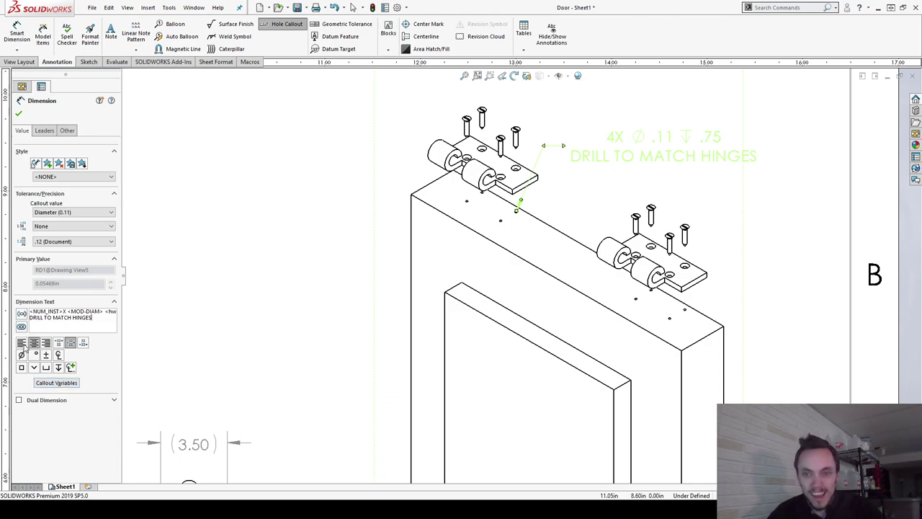
drag(607, 154, 639, 161)
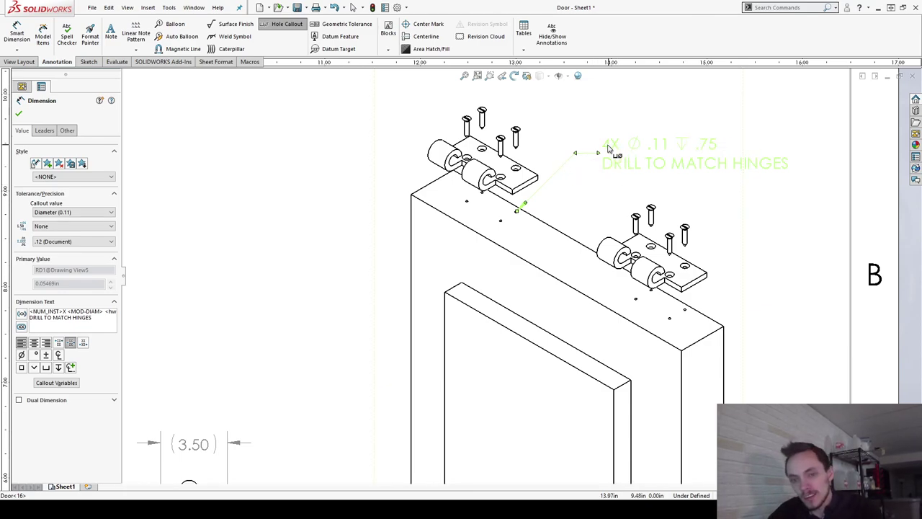
- Reselect the hole callout and clear all of its existing text
click(560, 214)
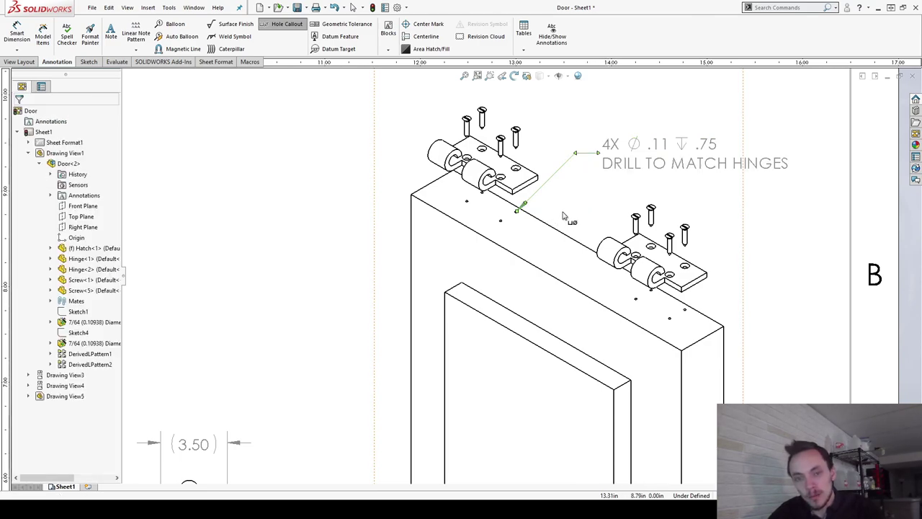
key(Escape)
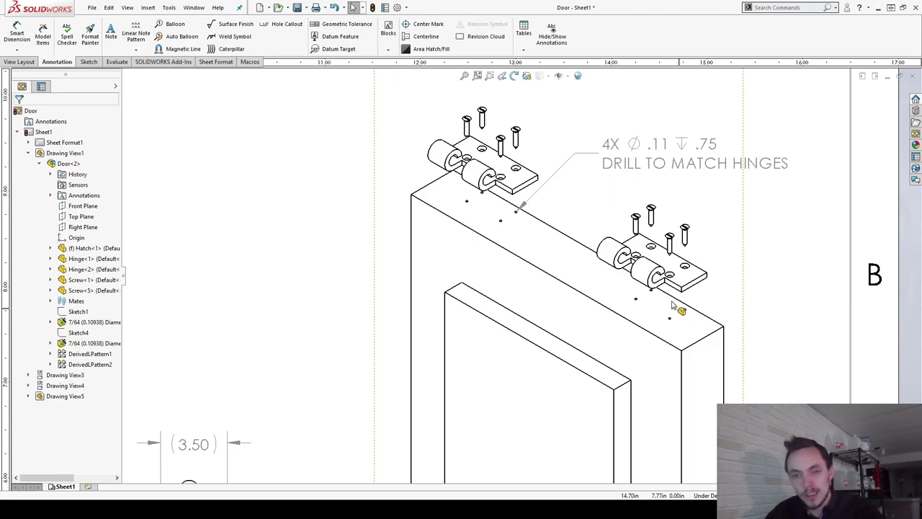
click(629, 169)
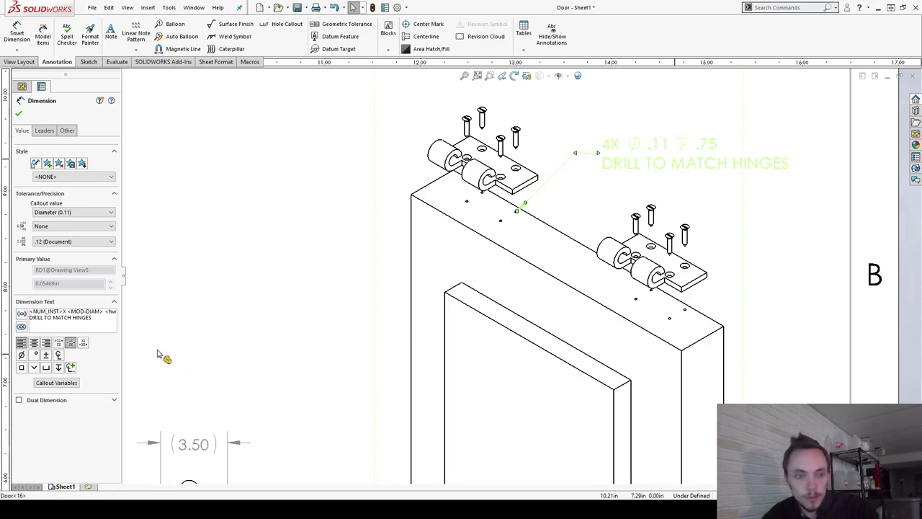
drag(94, 319, 28, 317)
key(BackSpace)
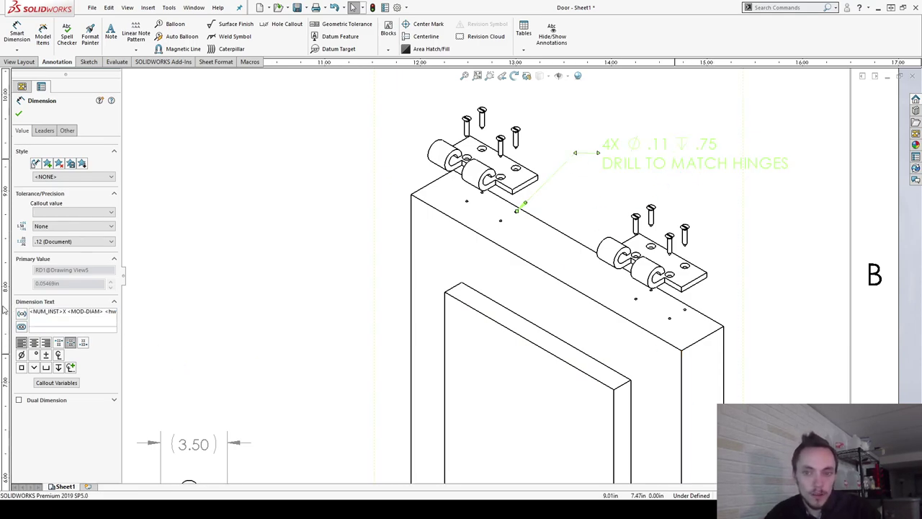
key(ctrl+a)
key(BackSpace)
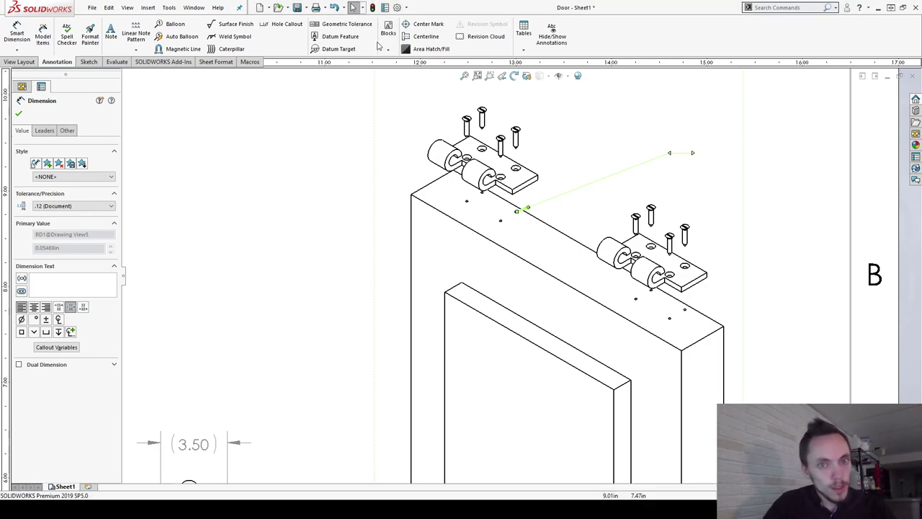
- Enter the two-line note DRILL 7/64 HOLES 3/4 DEEP / TO MATCH HOLES IN HINGES and accept
click(66, 282)
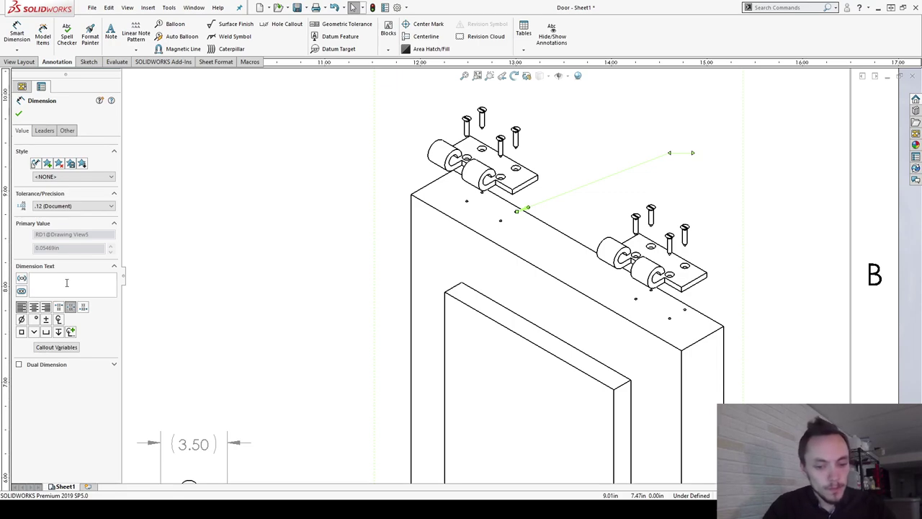
text(Dri)
key(BackSpace)
key(BackSpace)
text(RILL)
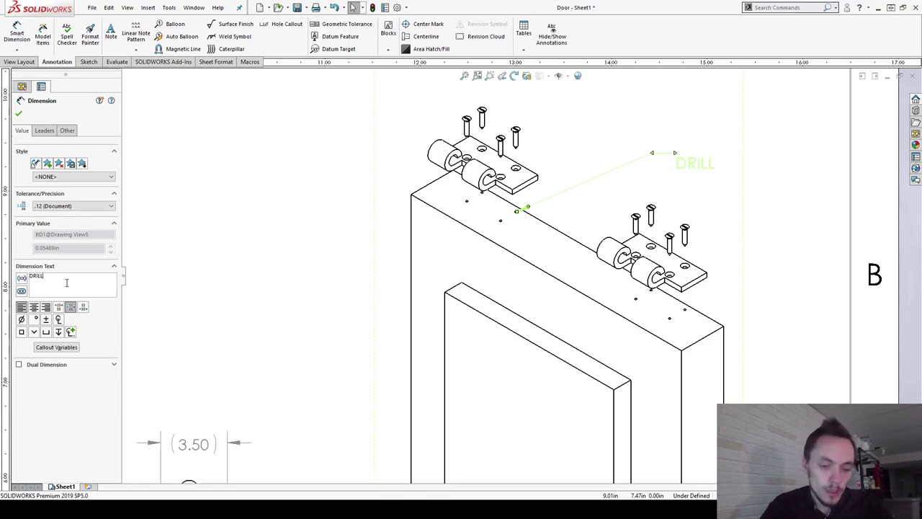
text( 7/64)
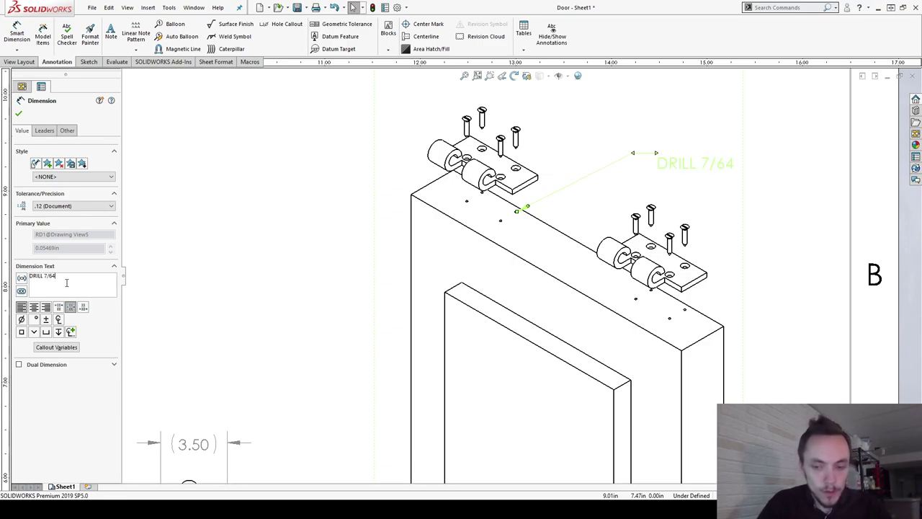
text( HOLES)
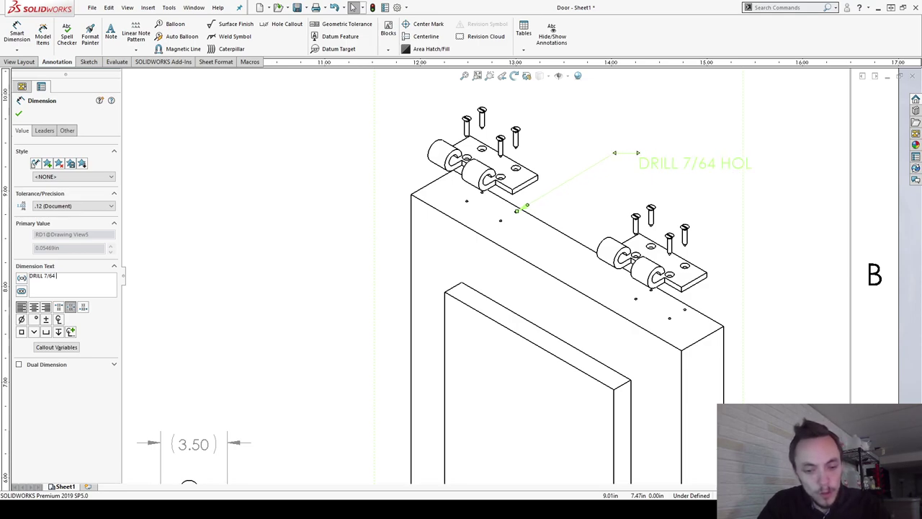
text( 3/4)
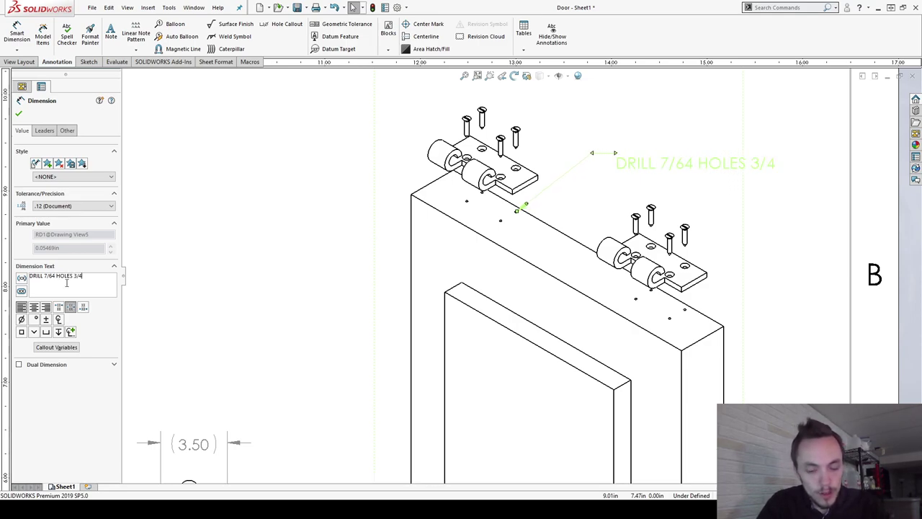
text( DEEP)
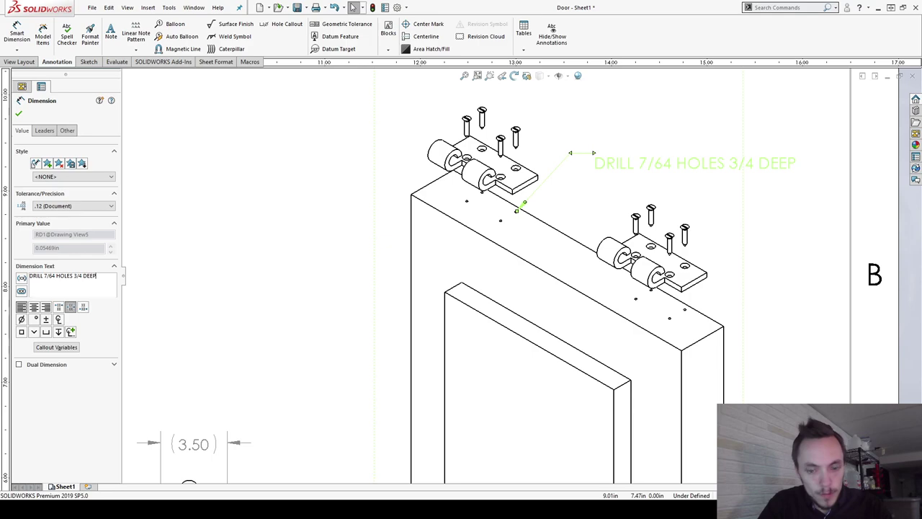
key(Return)
text(TO MATCH)
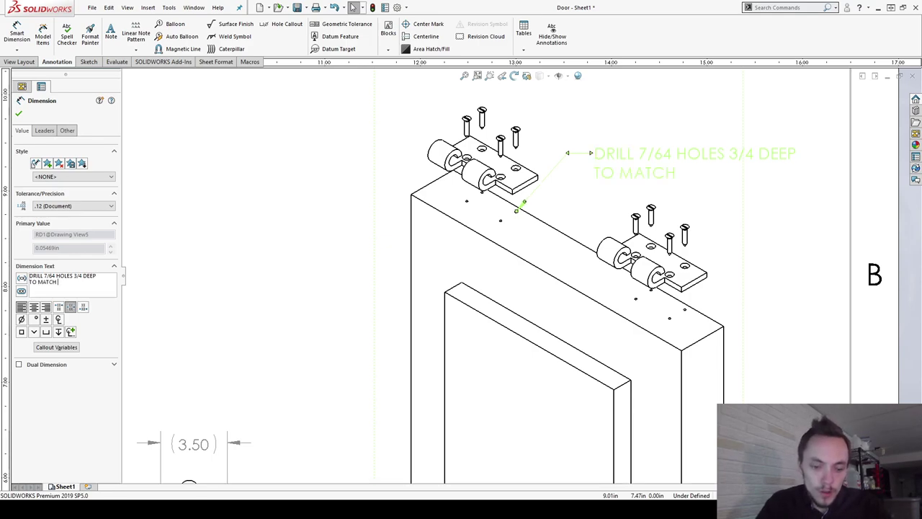
text( HOLES N)
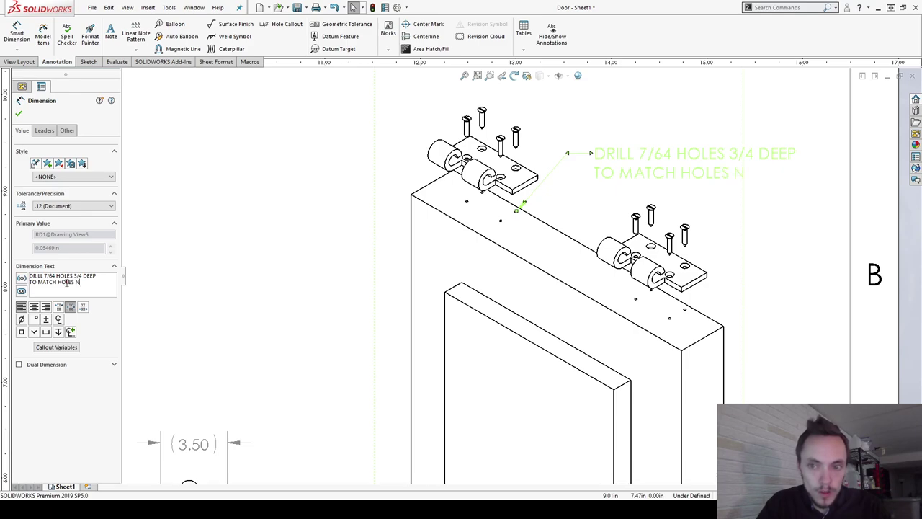
key(BackSpace)
text(IN)
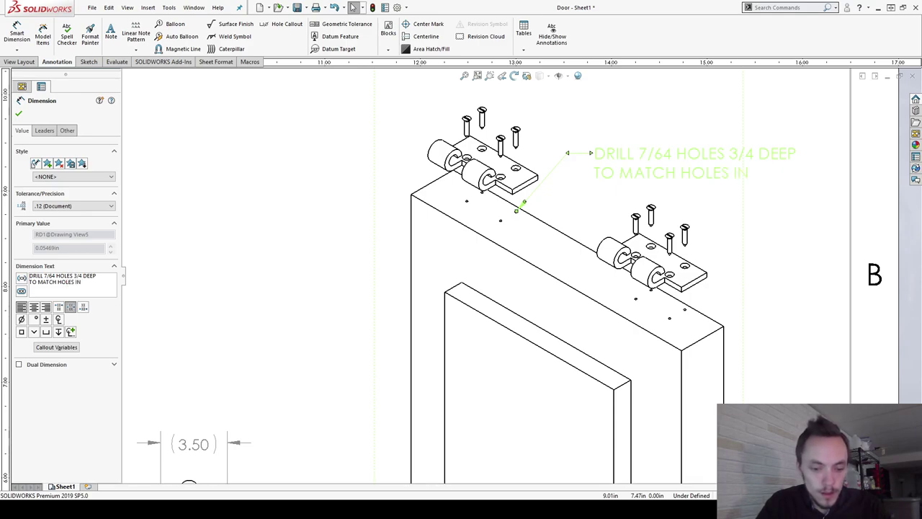
text( HINGES)
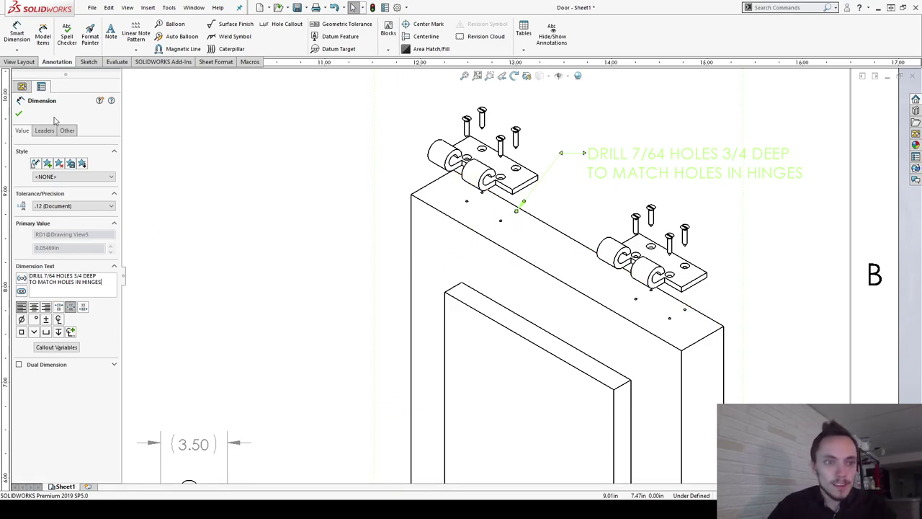
click(19, 113)
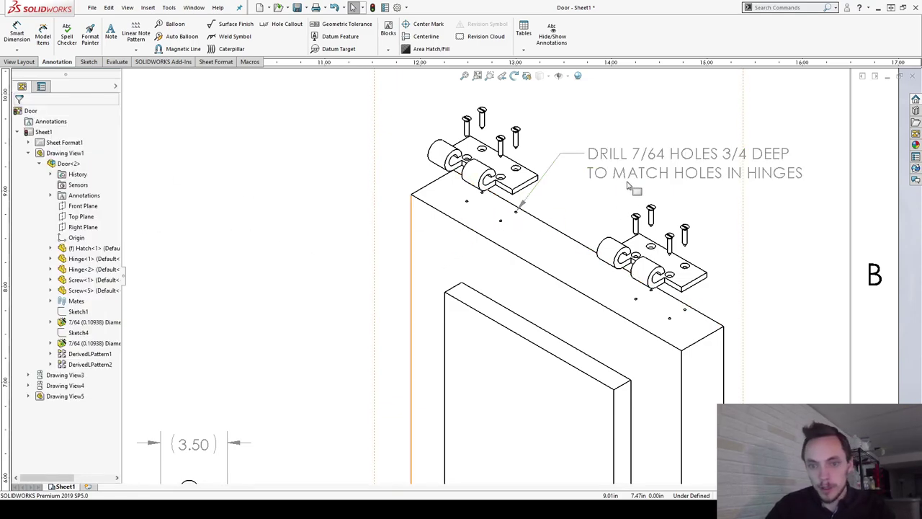
- Move the DRILL 7/64 note slightly up and right, then zoom to fit the sheet
drag(643, 179, 666, 171)
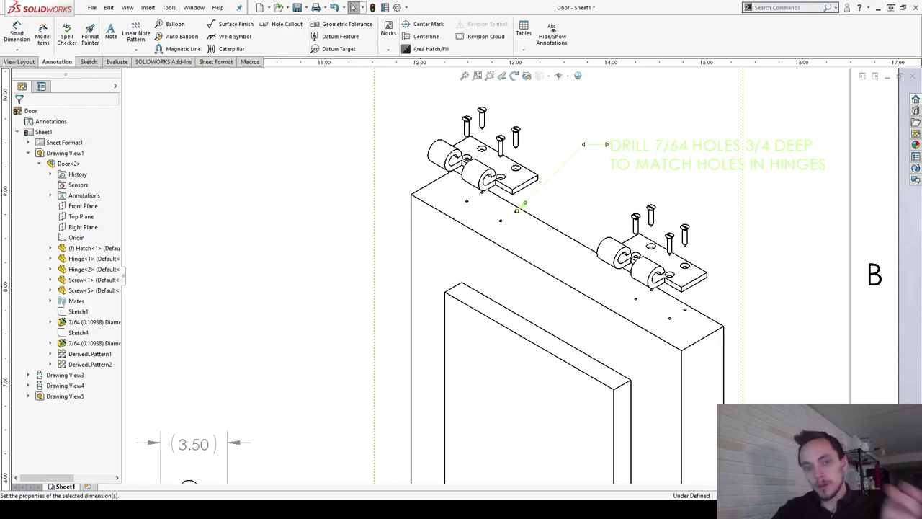
click(548, 178)
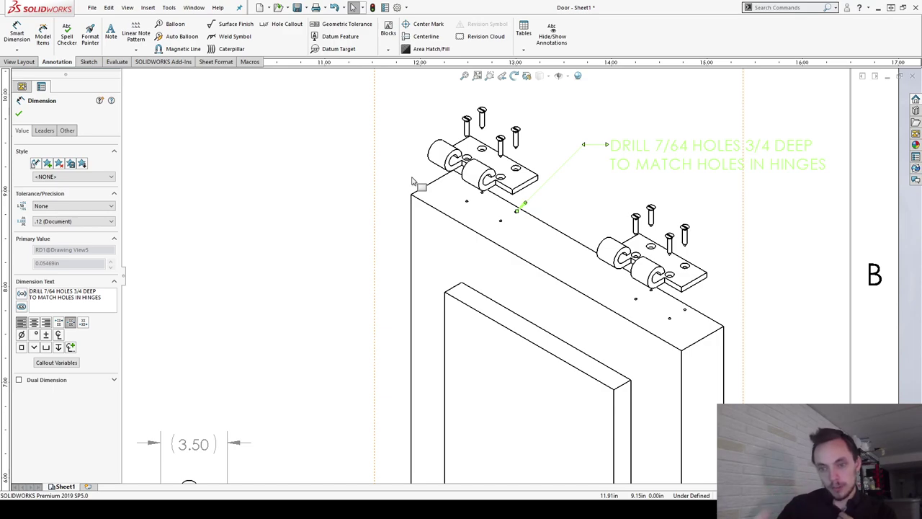
key(z)
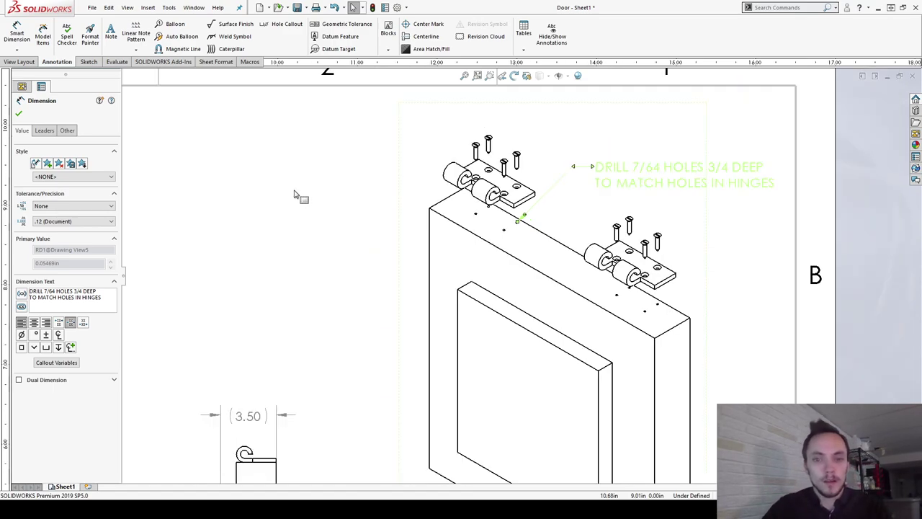
click(465, 75)
click(601, 177)
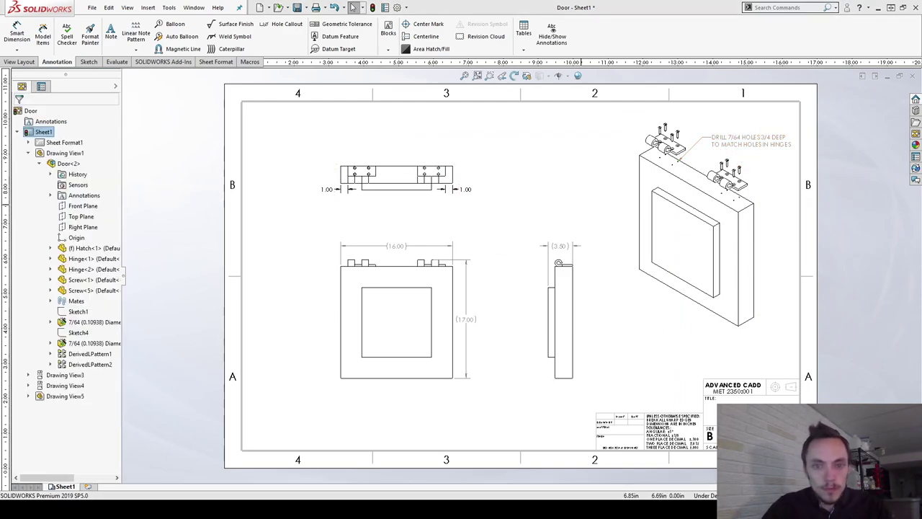
- Advance the tutorial deck to slide 7, Adding Bill of Materials, and return to SOLIDWORKS
key(alt+Tab)
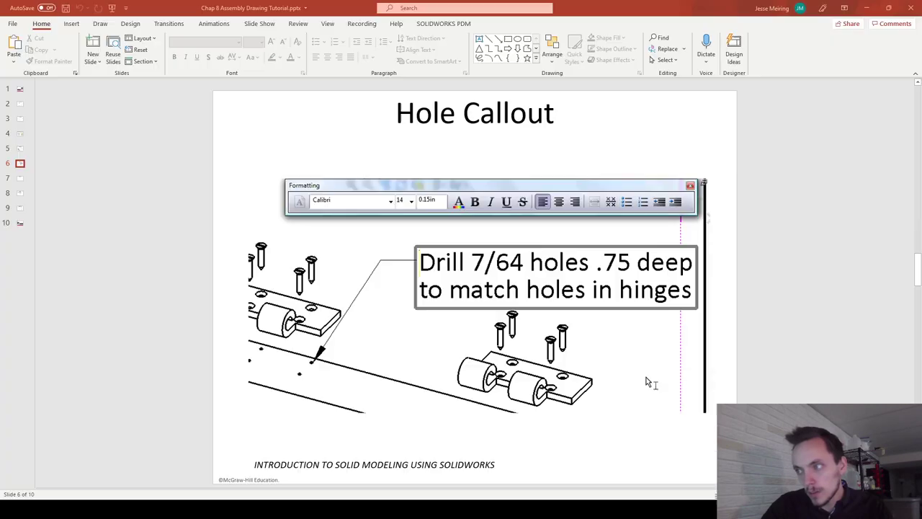
scroll(647, 383, down, 3)
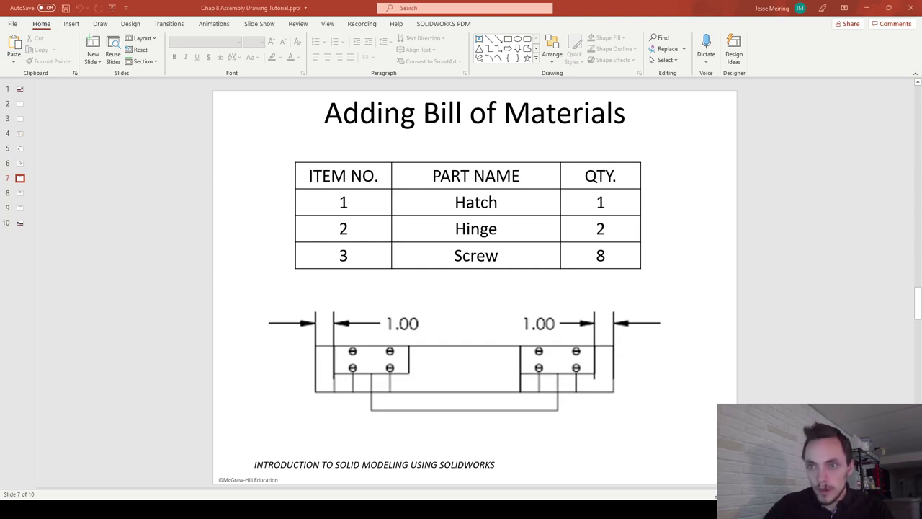
key(alt+Tab)
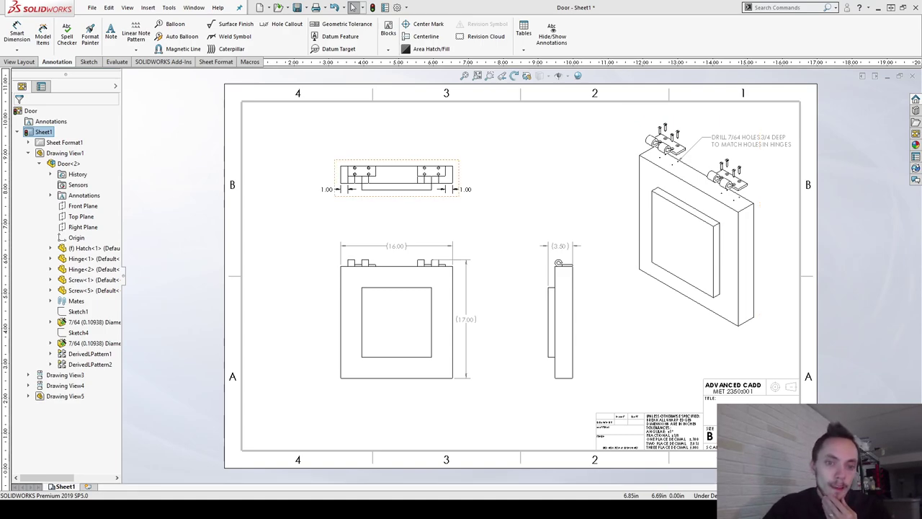
- Drag the front view right so the aligned top and side views follow toward the middle
click(386, 237)
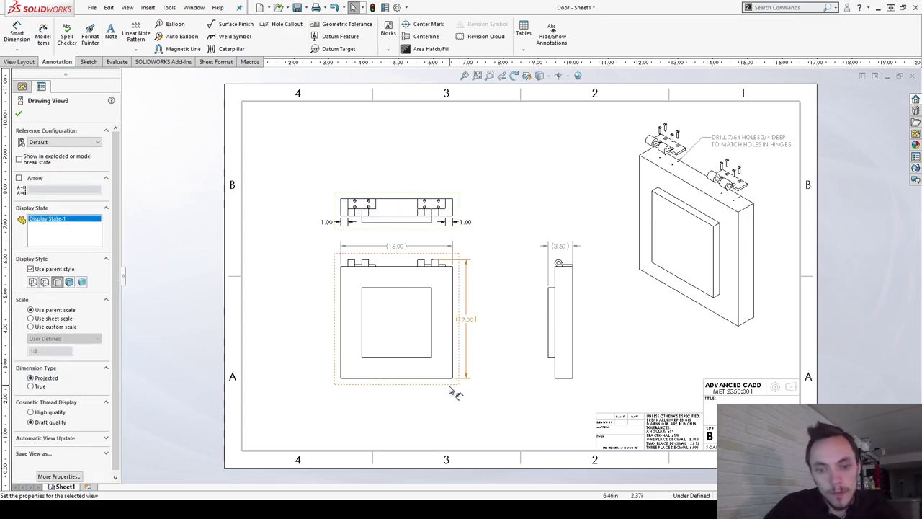
drag(450, 390, 499, 397)
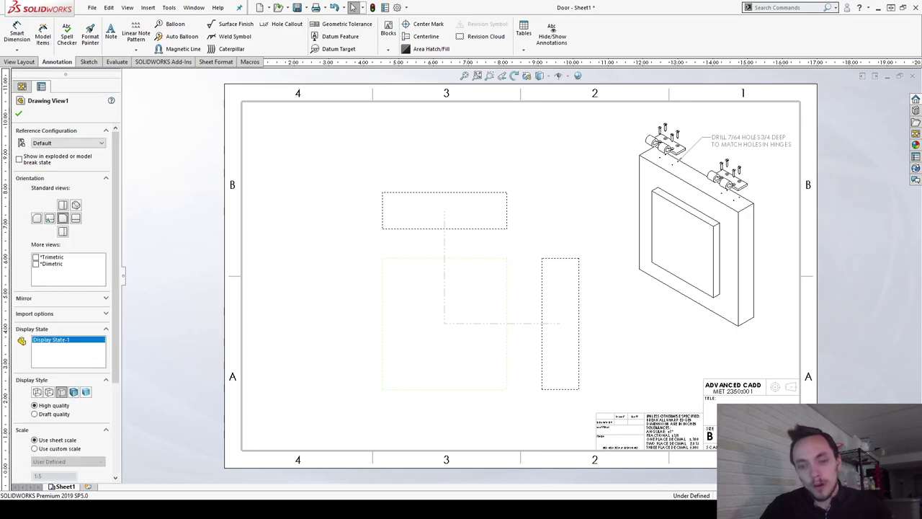
key(Escape)
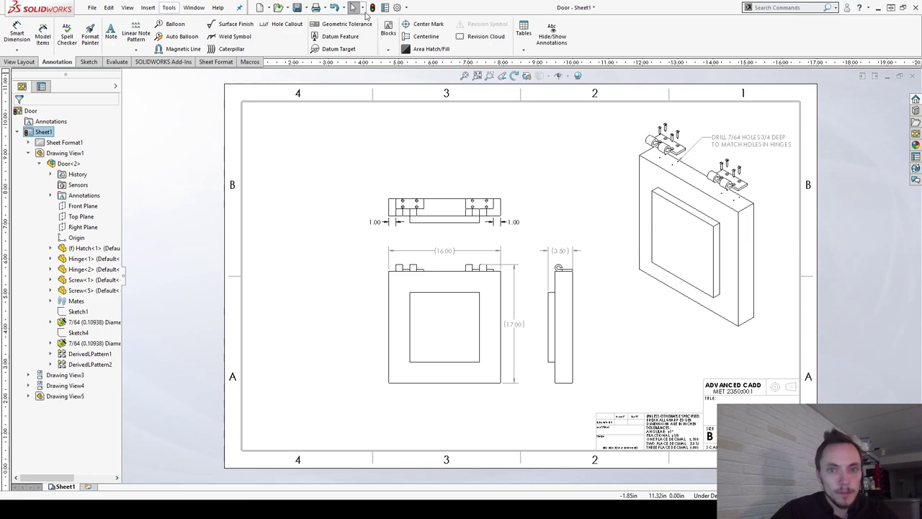
- Start a Bill of Materials from Tables, based on the isometric Drawing View5
click(19, 62)
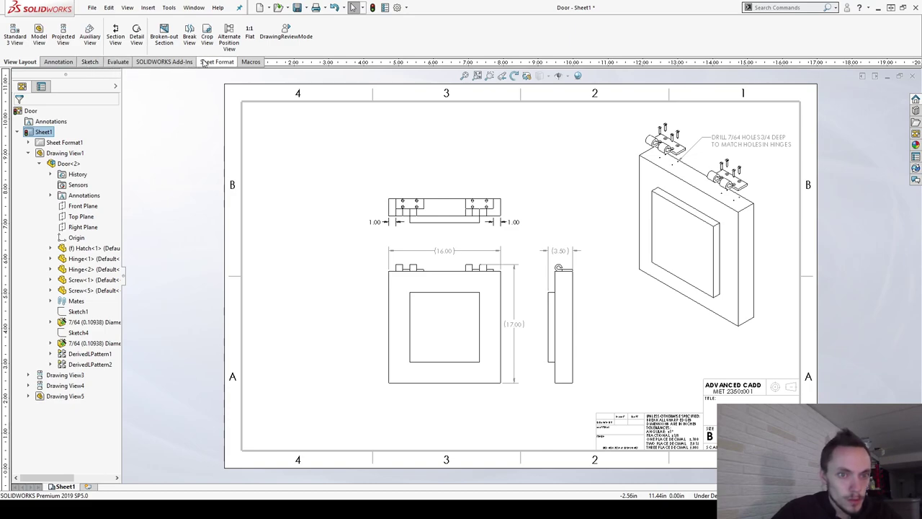
click(64, 62)
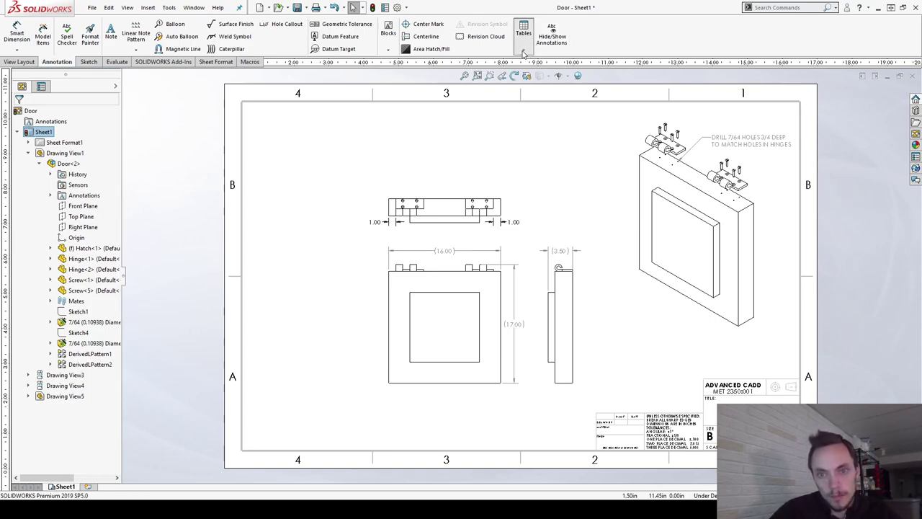
click(533, 93)
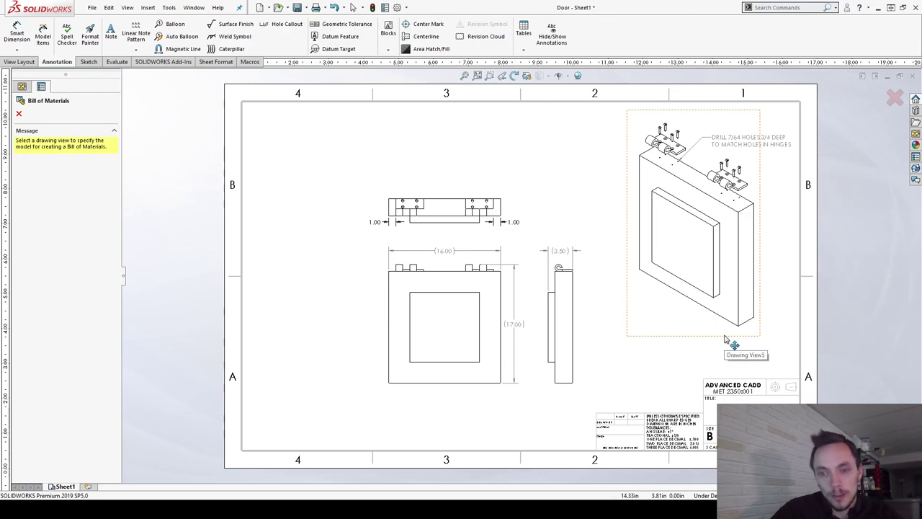
click(726, 340)
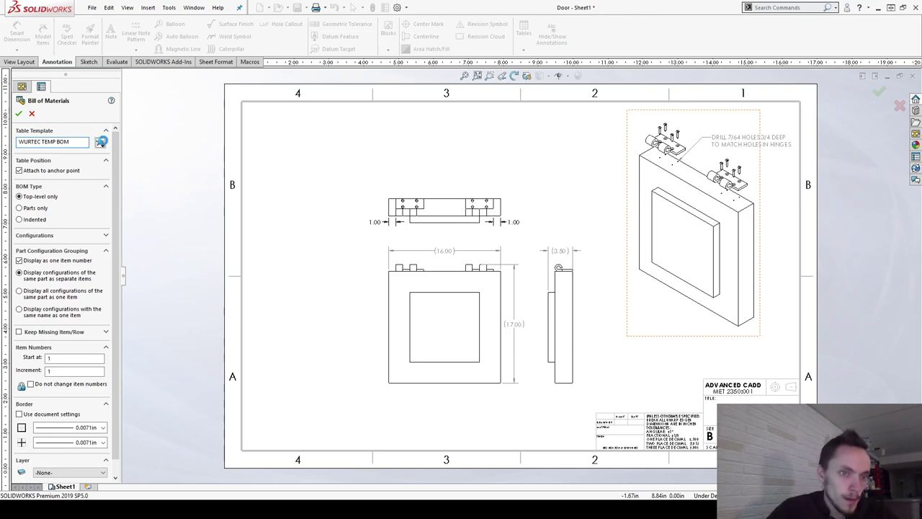
- Swap the BOM table template from WURTEC TEMP BOM to the ACADD BOM Template file
click(101, 143)
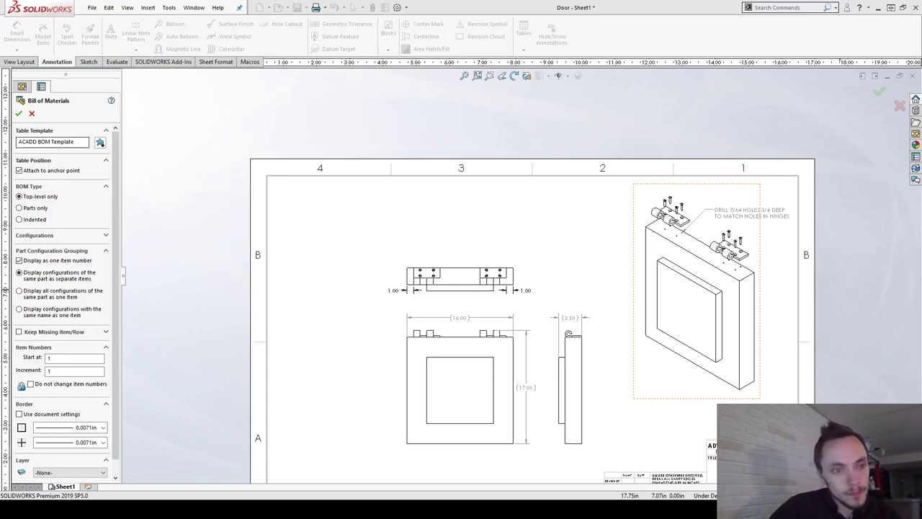
- Place the bill of materials at the sheet's top-left, autofit the QTY column and compact row heights
click(18, 113)
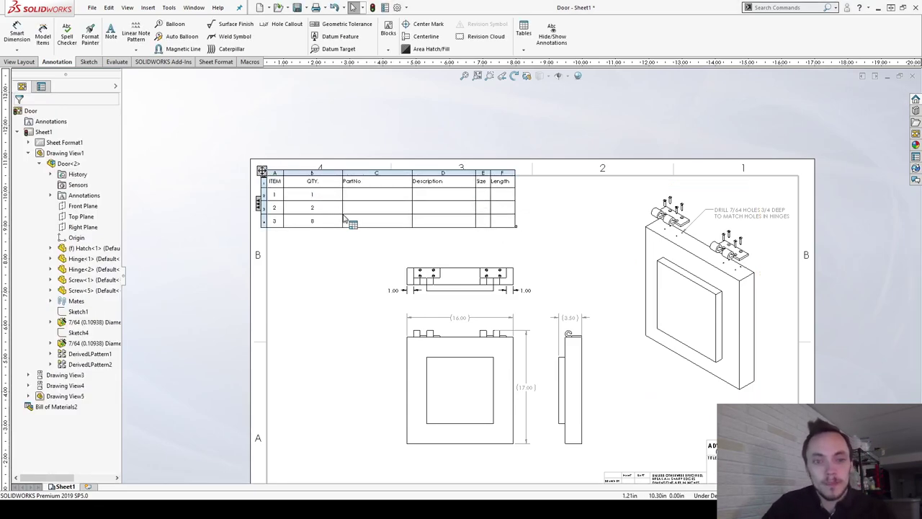
scroll(350, 221, up, 2)
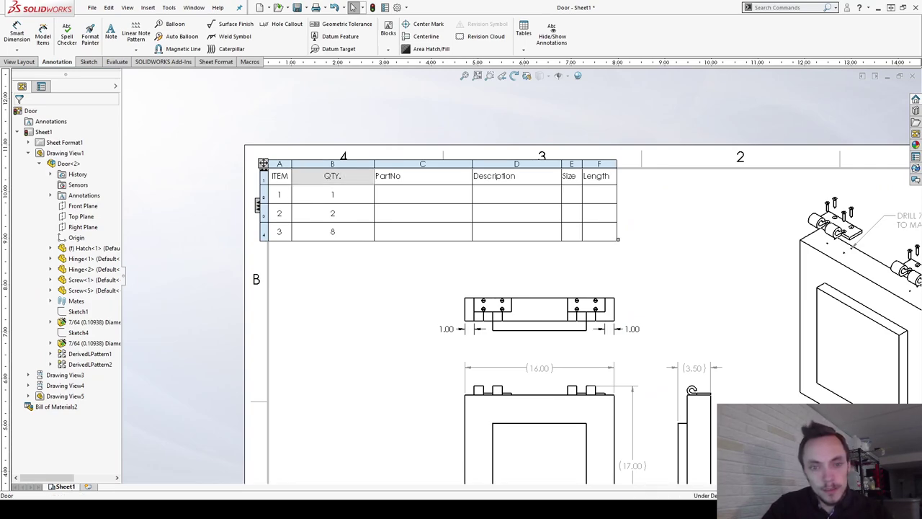
double_click(374, 180)
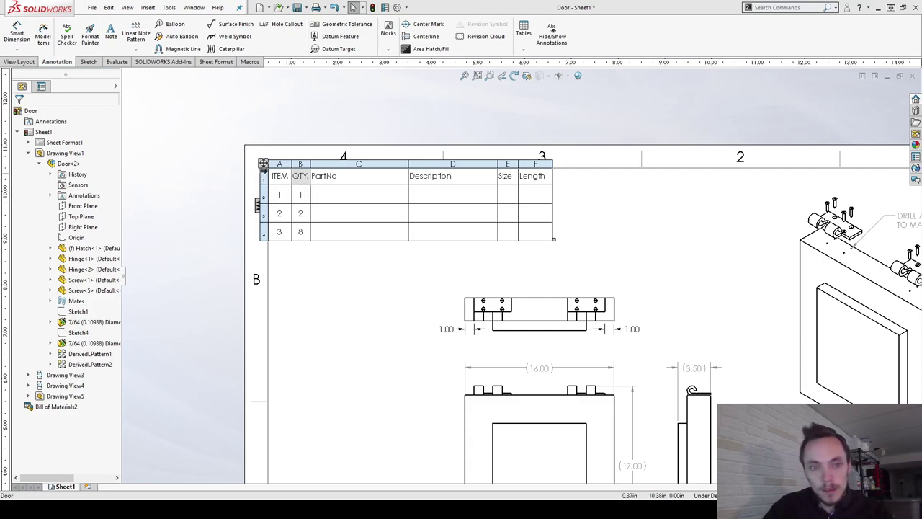
click(555, 242)
drag(541, 178, 550, 170)
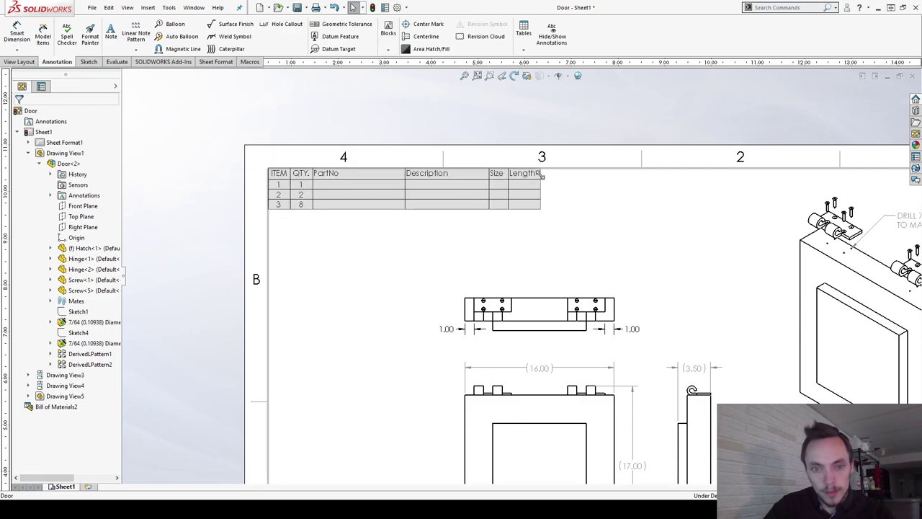
click(549, 171)
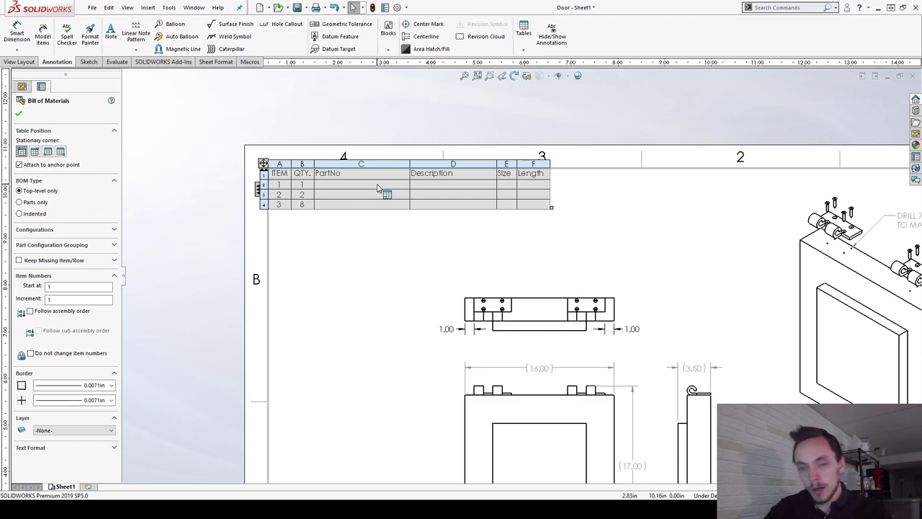
click(738, 303)
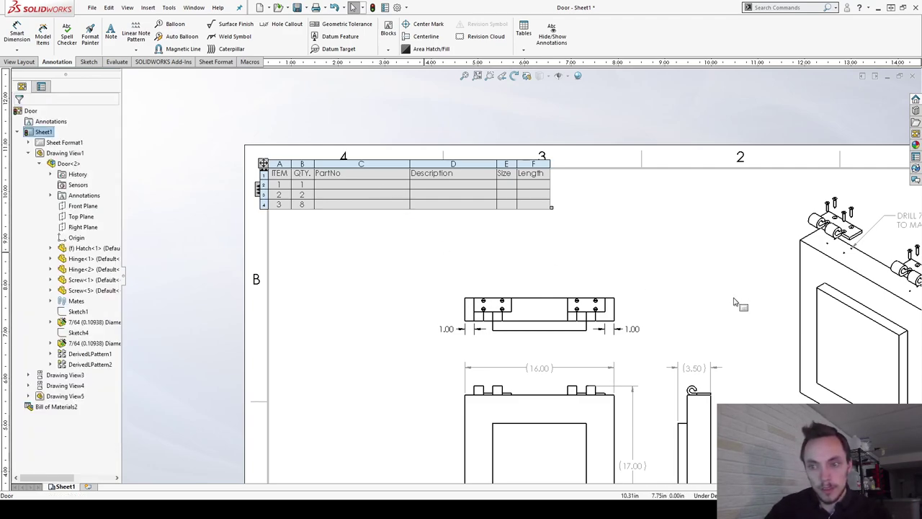
scroll(670, 261, up, 3)
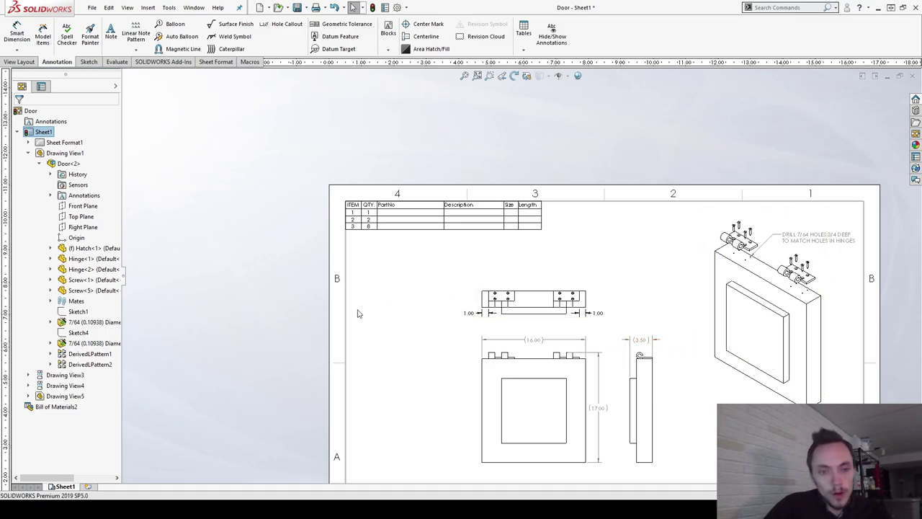
- In the Door assembly, select the Hatch component to open it as a part
key(ctrl+Tab)
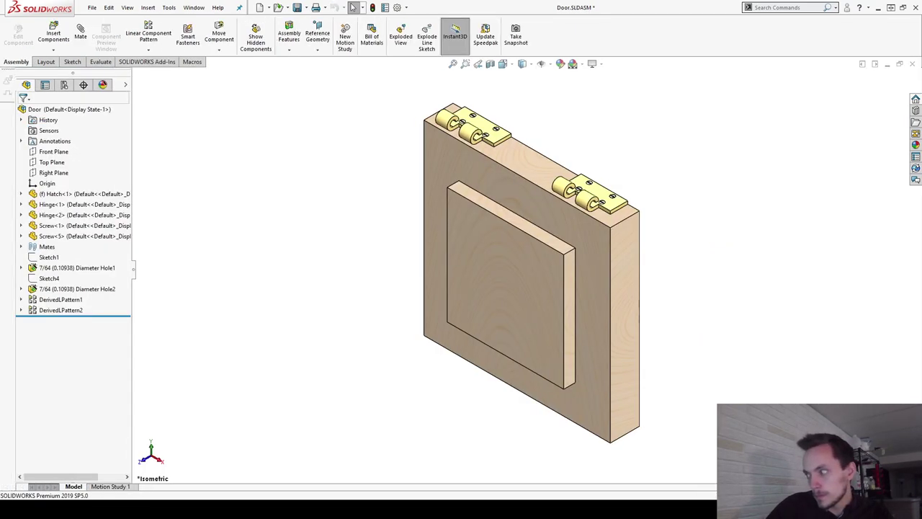
click(468, 220)
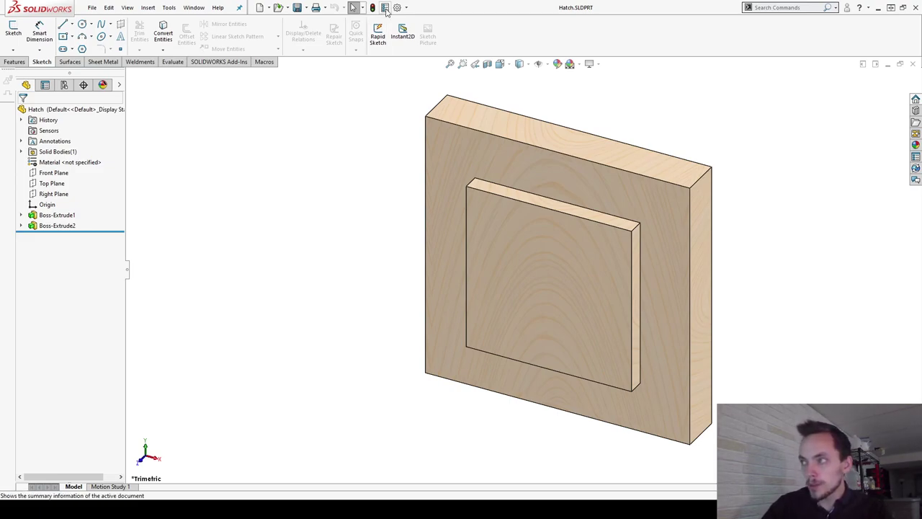
- Add the custom property PartNo with value EXL-123456 to the Hatch part
click(386, 9)
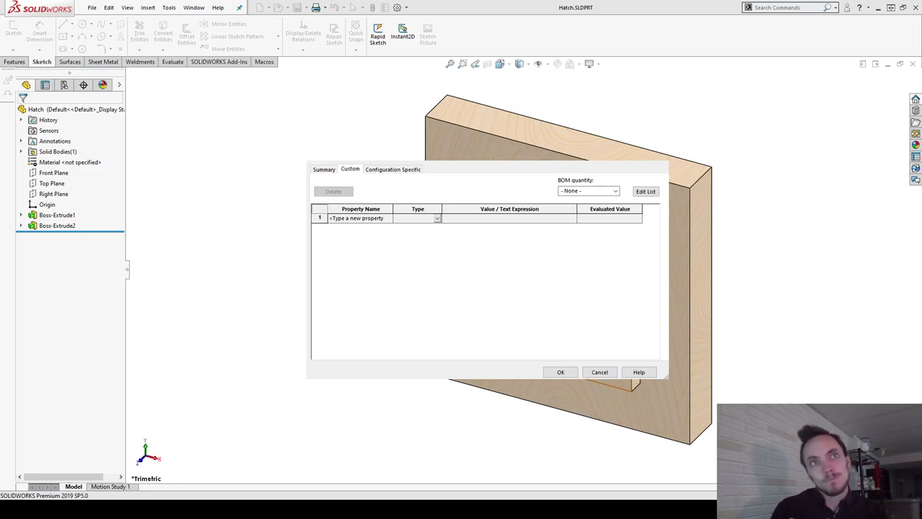
click(375, 217)
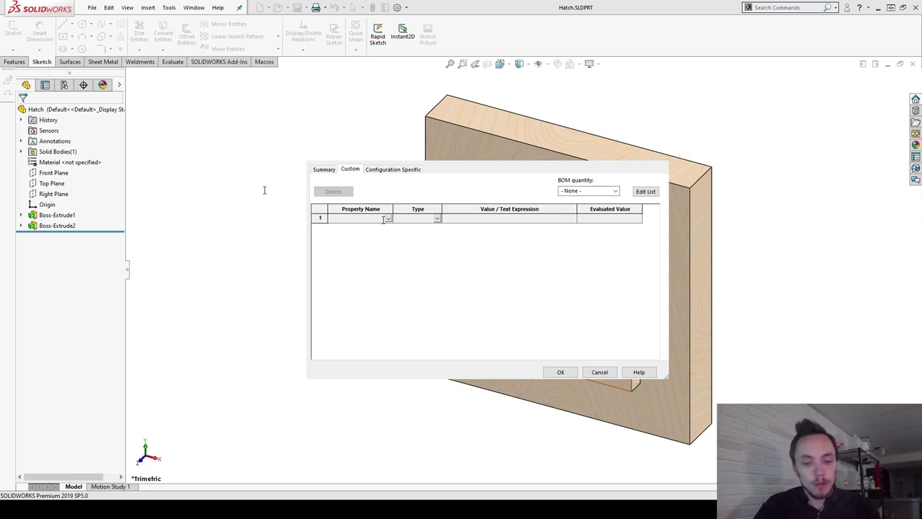
text(PartNo)
key(Tab)
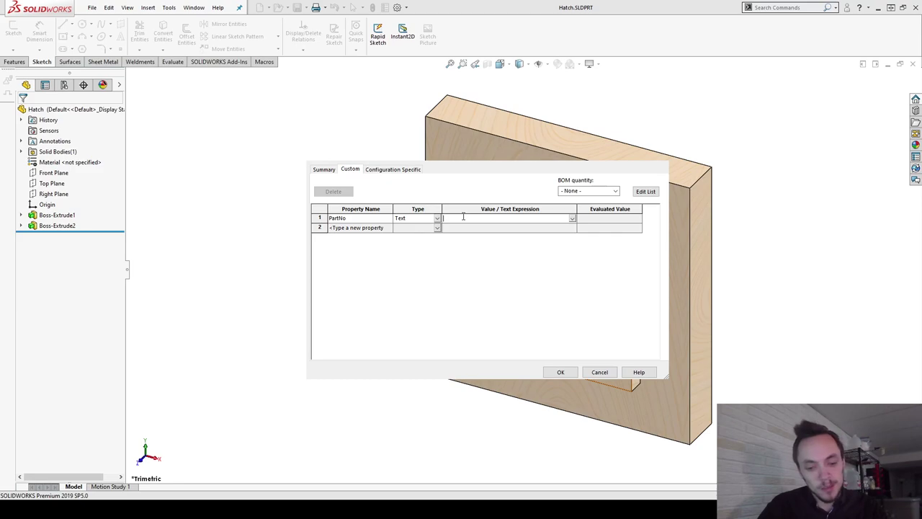
text(EXL-)
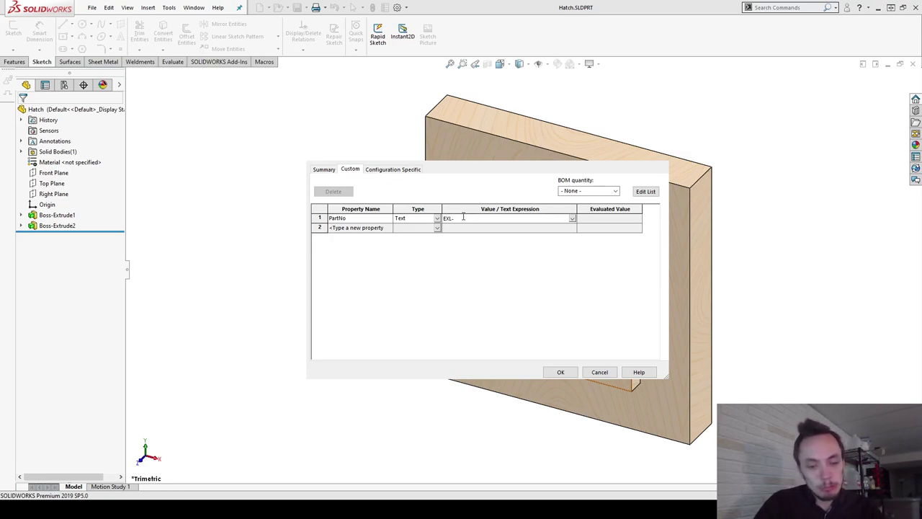
text(123456)
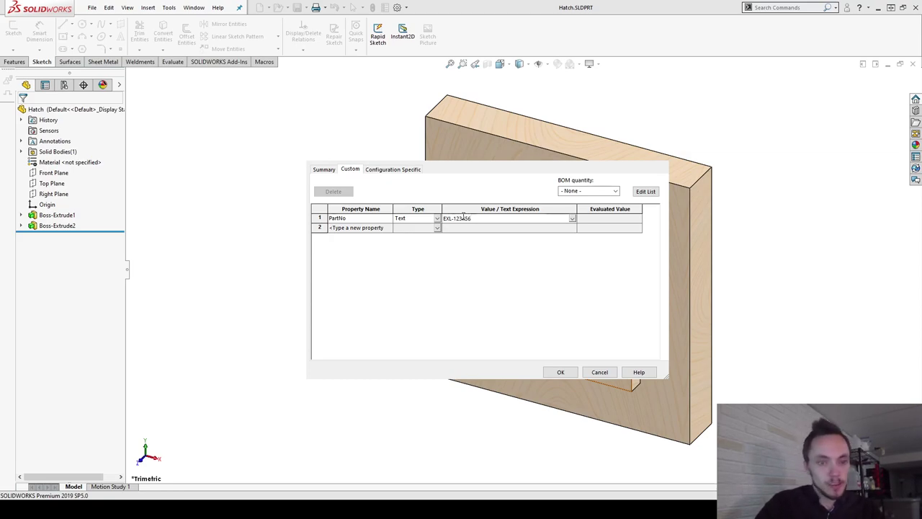
key(Return)
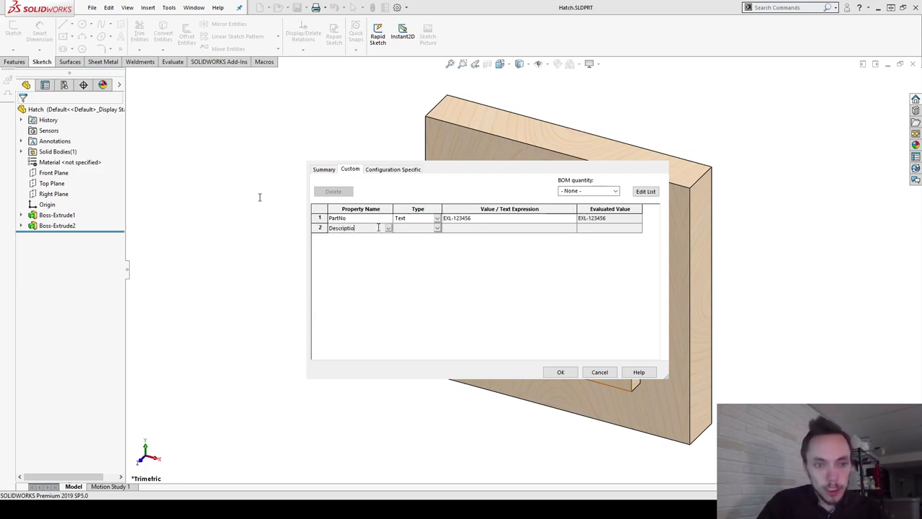
- Add properties Description 'Hatch', Size '-' and Length '-', then apply them
text(n)
key(Return)
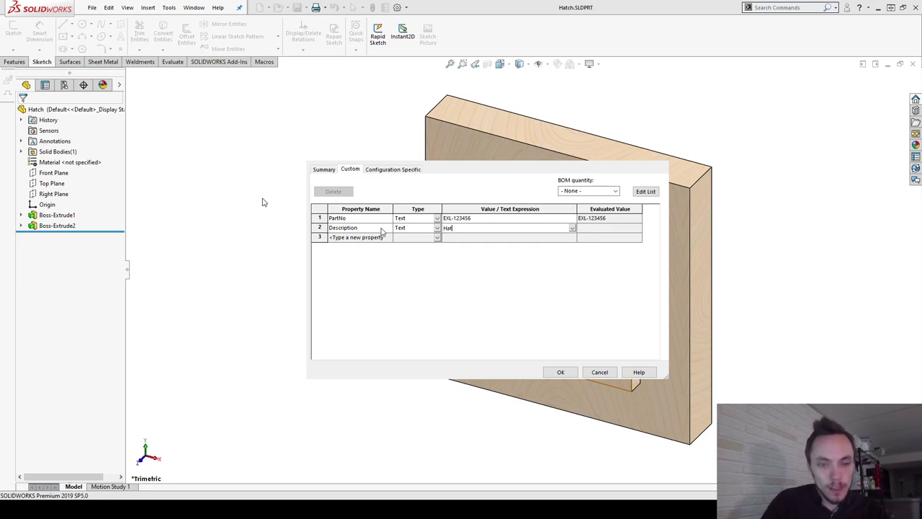
click(383, 237)
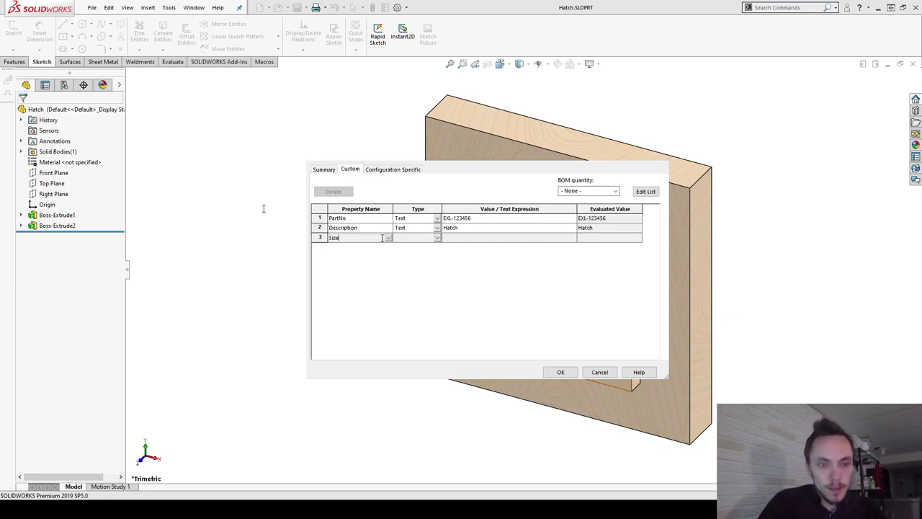
key(Return)
text(-)
click(366, 247)
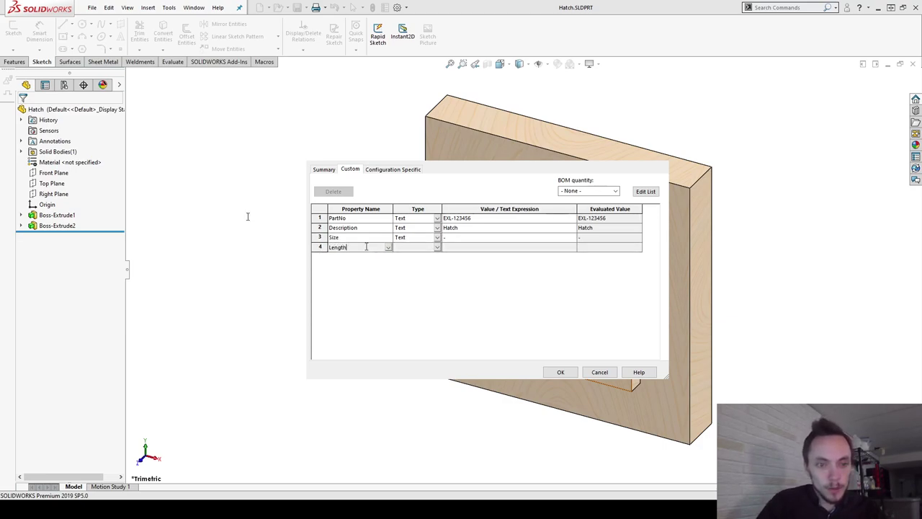
text(Length)
key(Return)
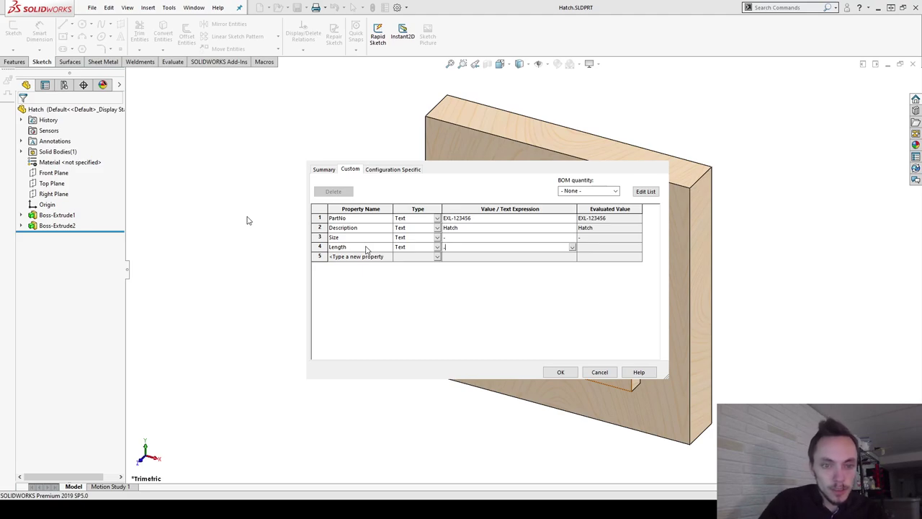
click(560, 374)
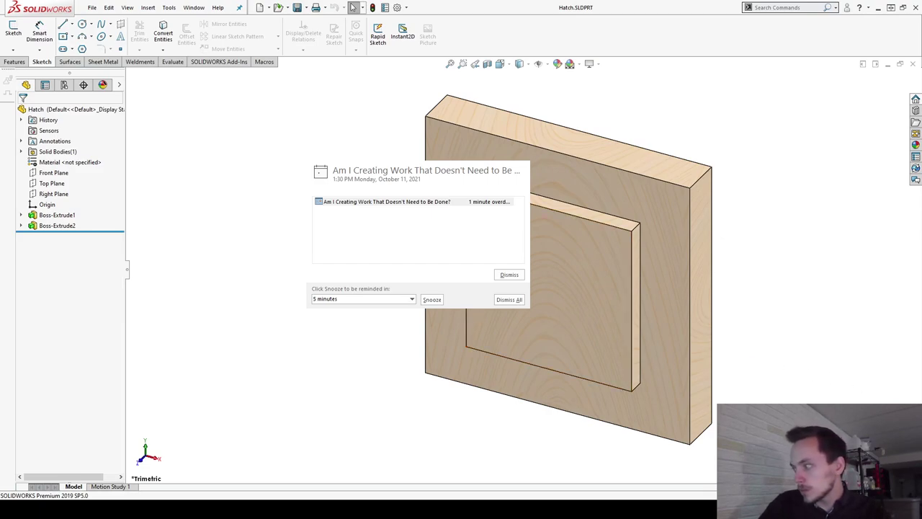
key(Escape)
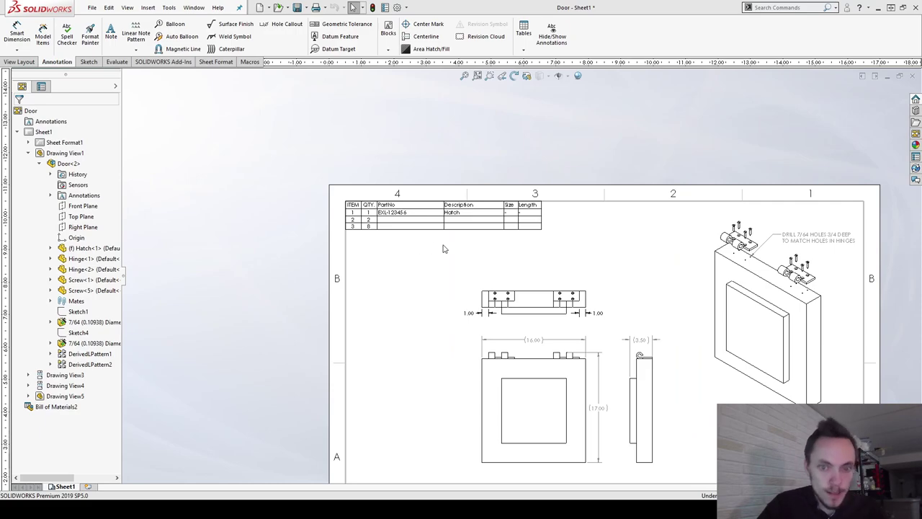
- Autofit the BOM's PartNo and Description column widths to their contents
click(450, 225)
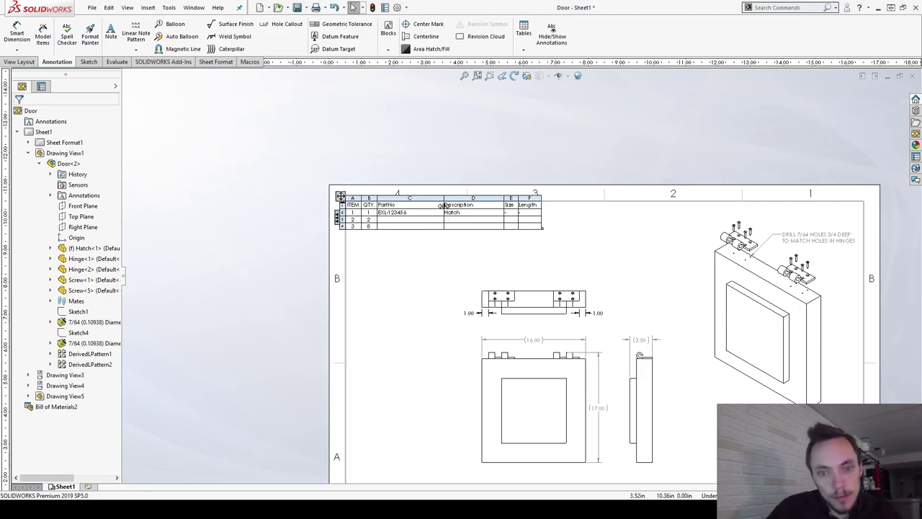
click(441, 205)
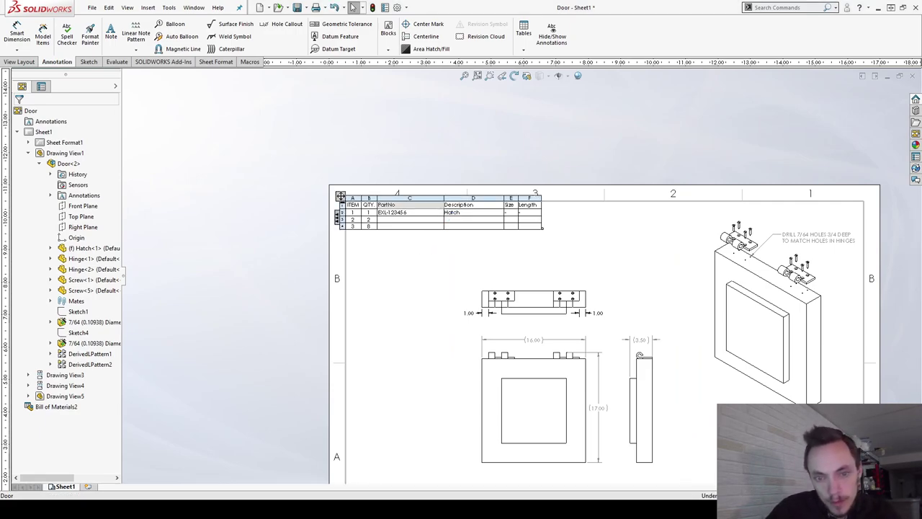
double_click(444, 204)
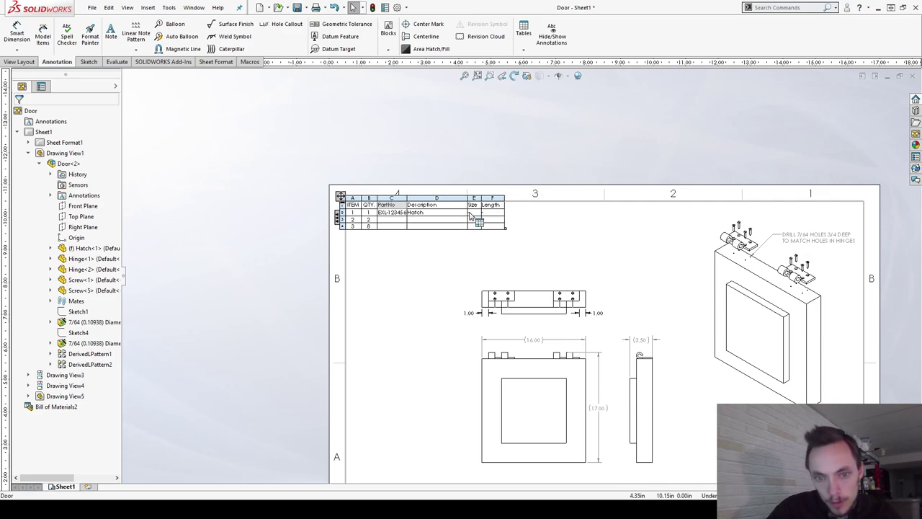
click(463, 207)
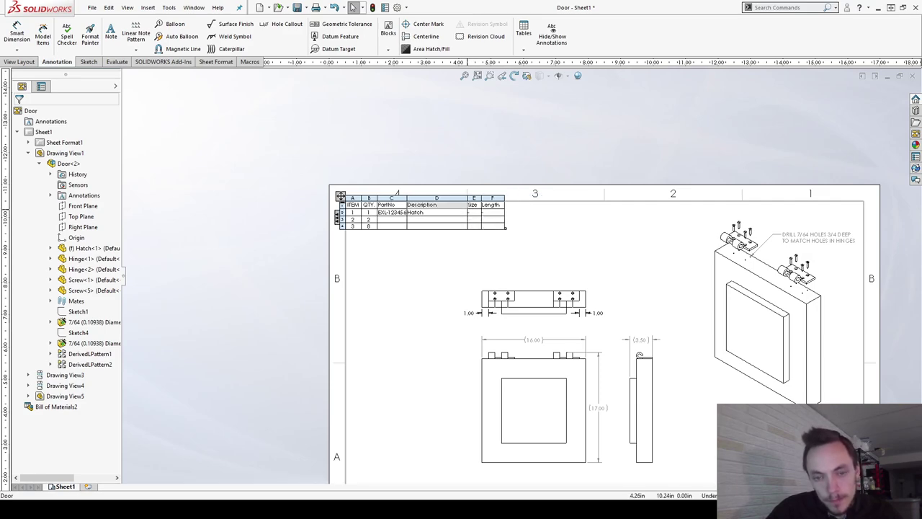
double_click(467, 205)
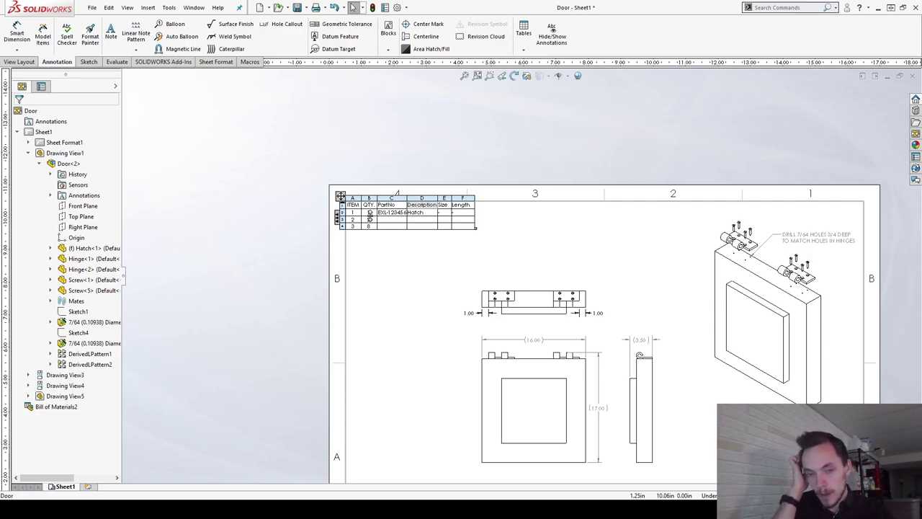
- Bring up the tutorial's slide 7, Adding Bill of Materials, in PowerPoint
click(531, 222)
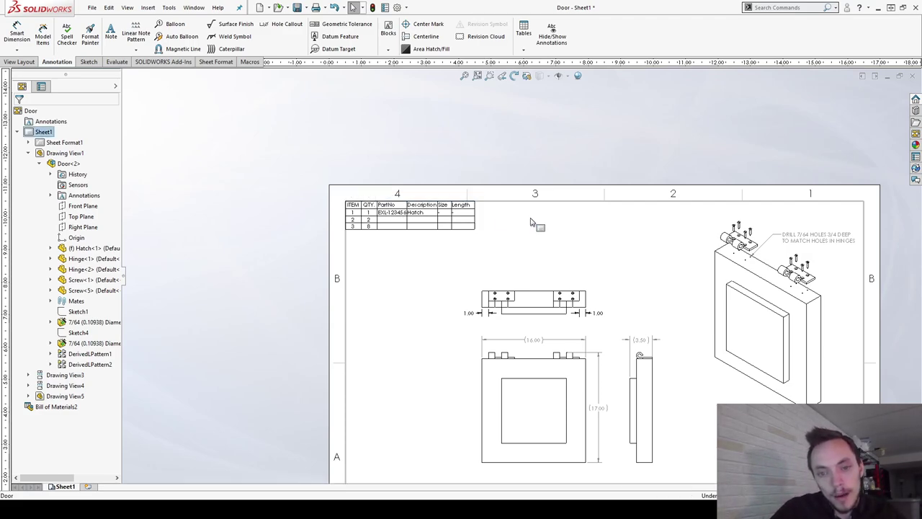
click(391, 225)
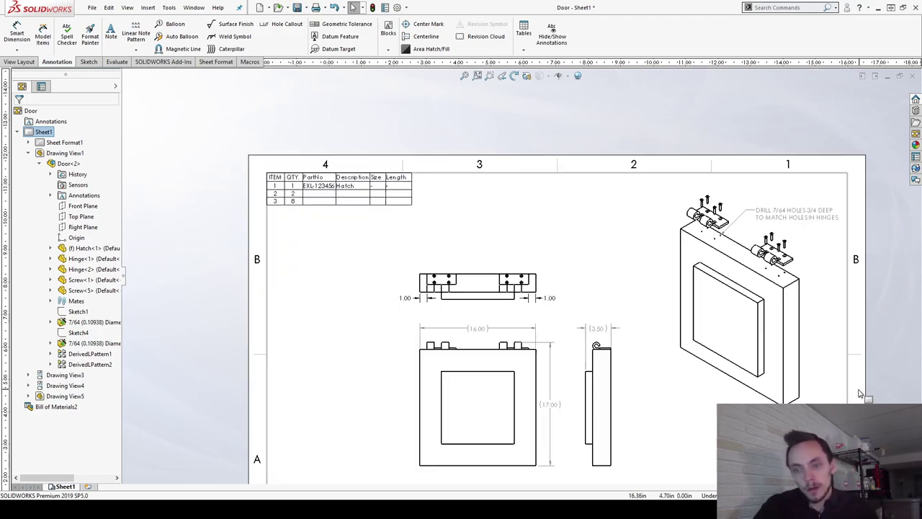
scroll(856, 390, down, 1)
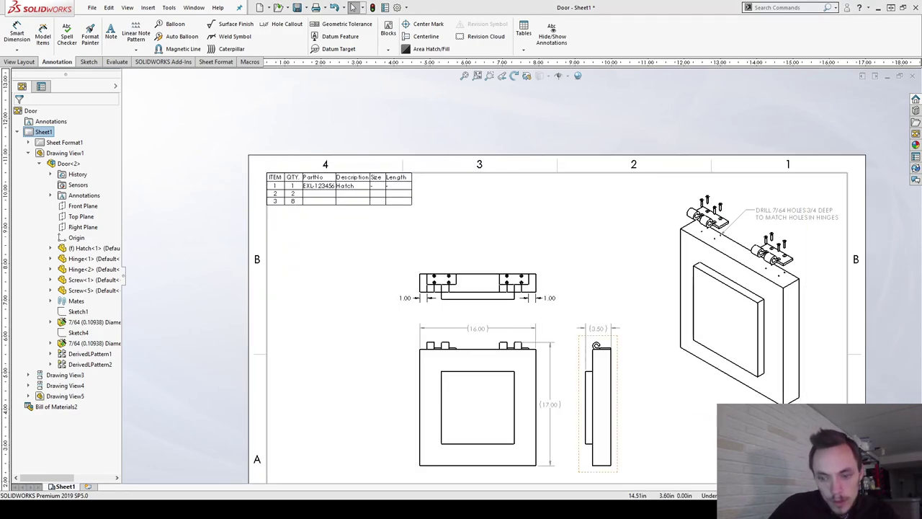
key(alt+Tab)
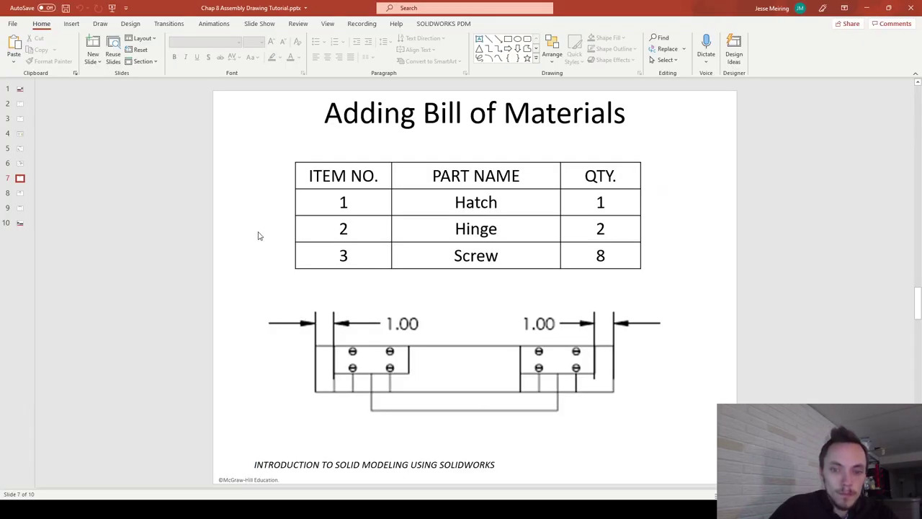
- Advance the tutorial to slide 8, Adding Balloons, then return to the Door drawing
scroll(259, 236, down, 1)
scroll(260, 235, down, 2)
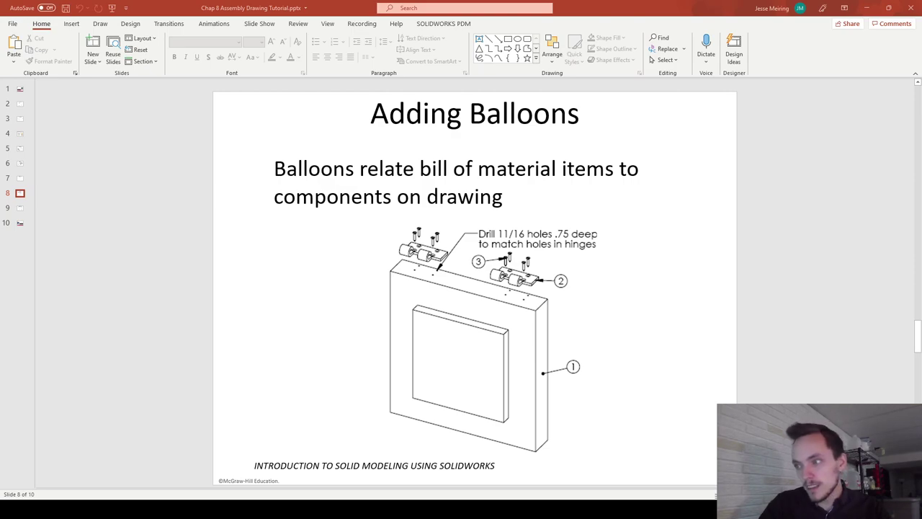
key(alt+Tab)
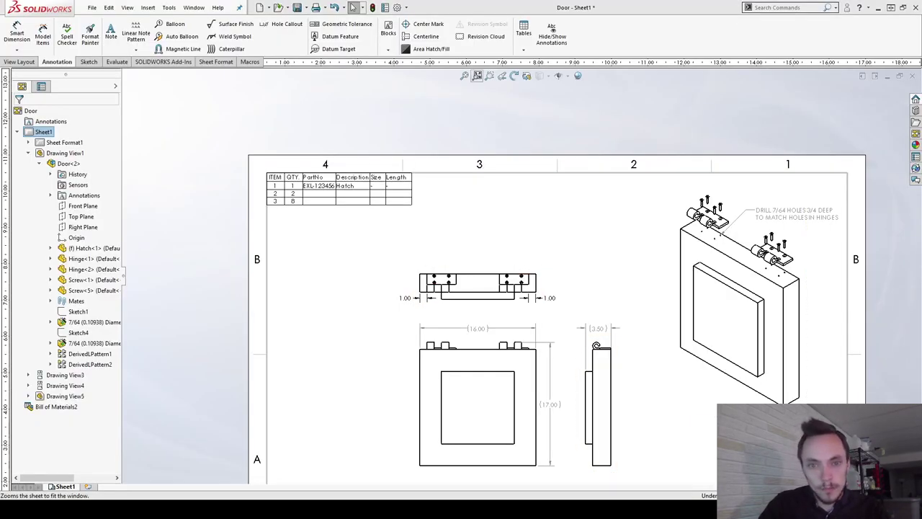
- Attach balloons 1, 2 and 3 to the hatch, hinge and screw, and place the drill note
click(477, 76)
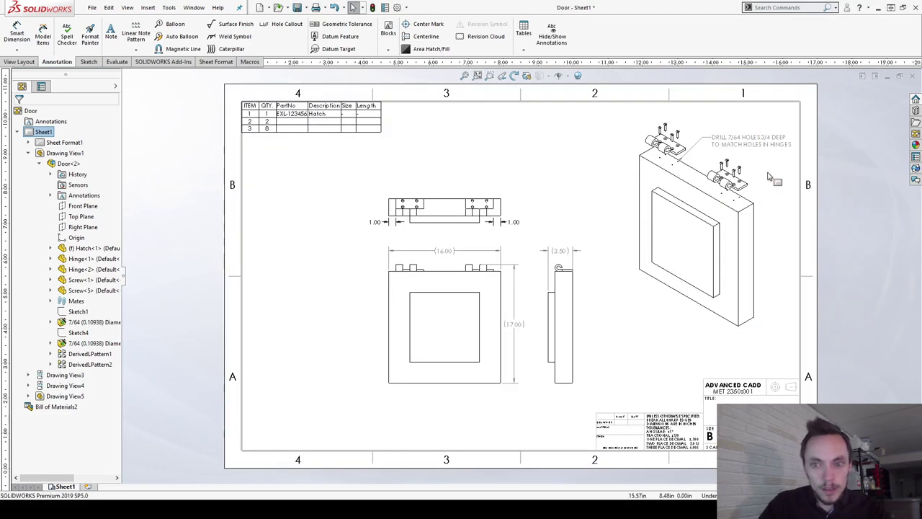
scroll(792, 198, down, 2)
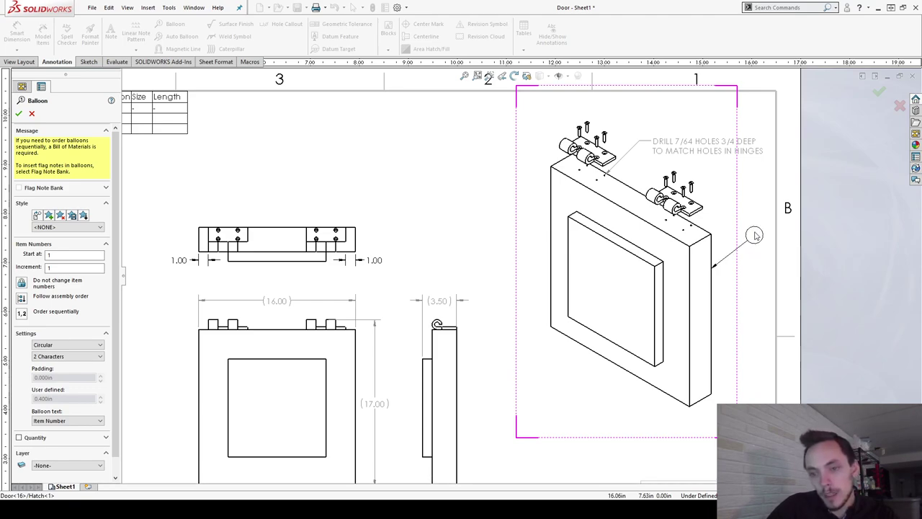
click(754, 238)
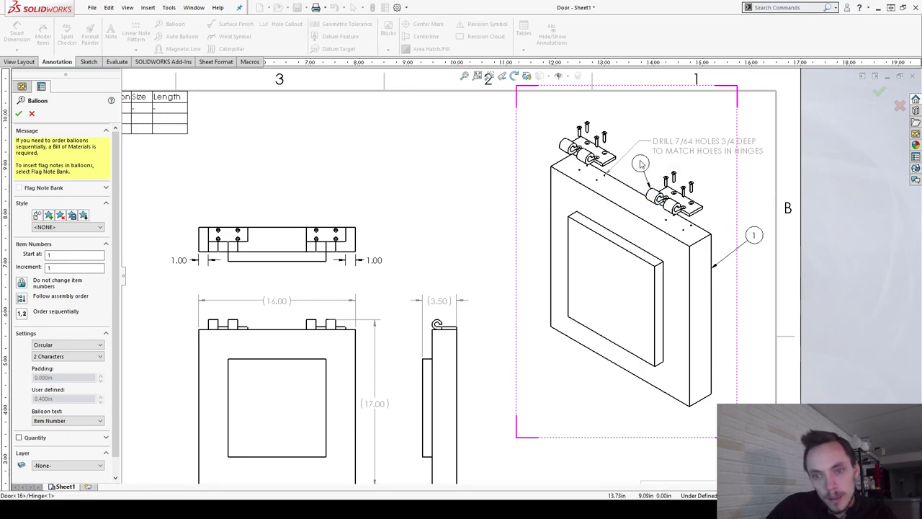
click(639, 164)
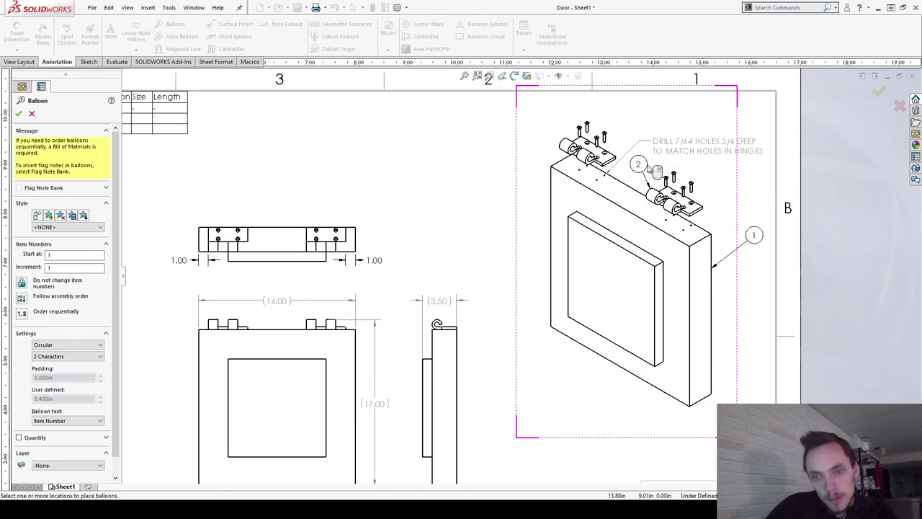
click(693, 189)
click(754, 164)
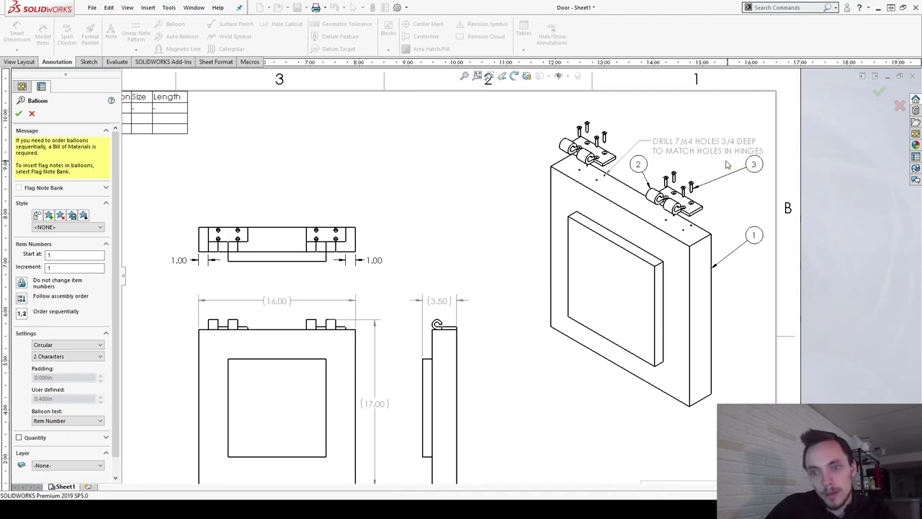
key(Escape)
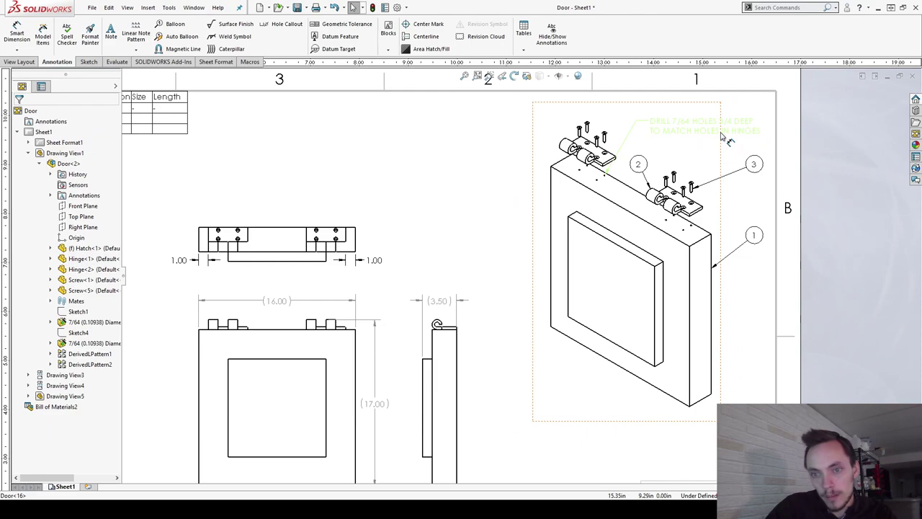
click(727, 141)
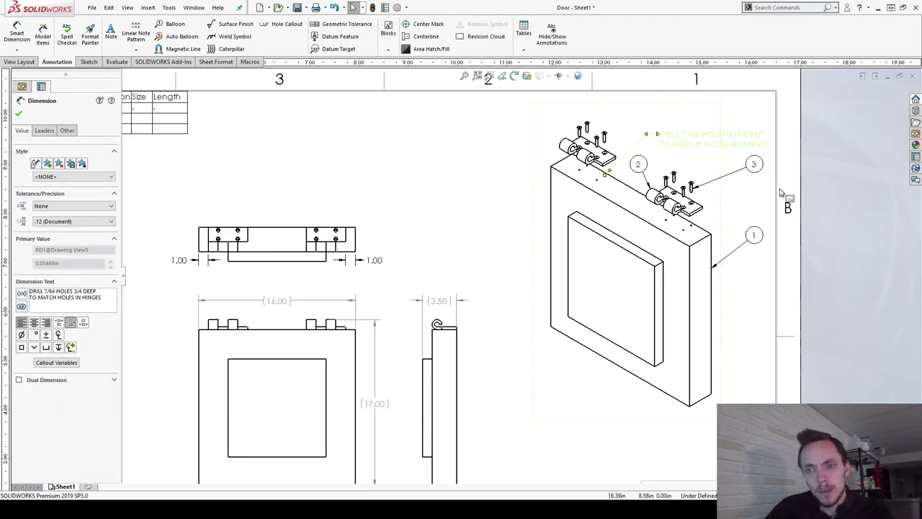
click(800, 193)
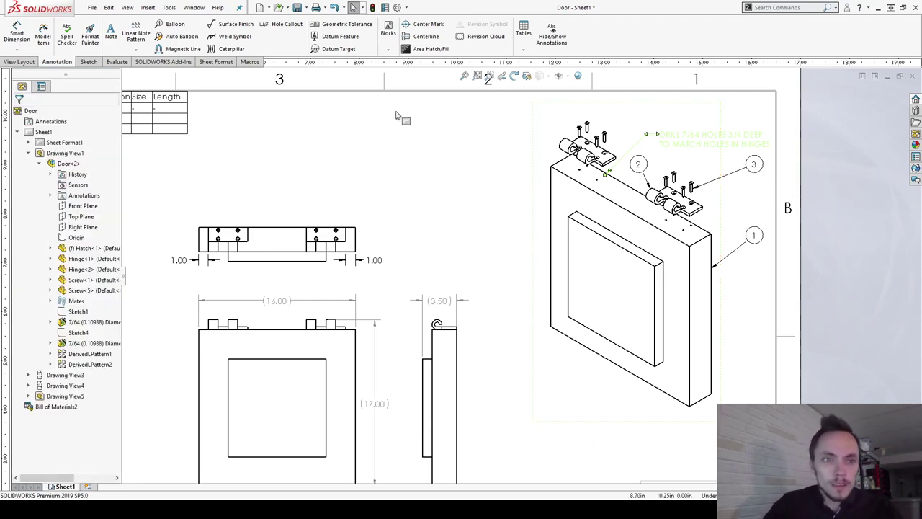
- Fit the sheet, then delete balloons 1, 2 and 3 from the isometric view
key(f)
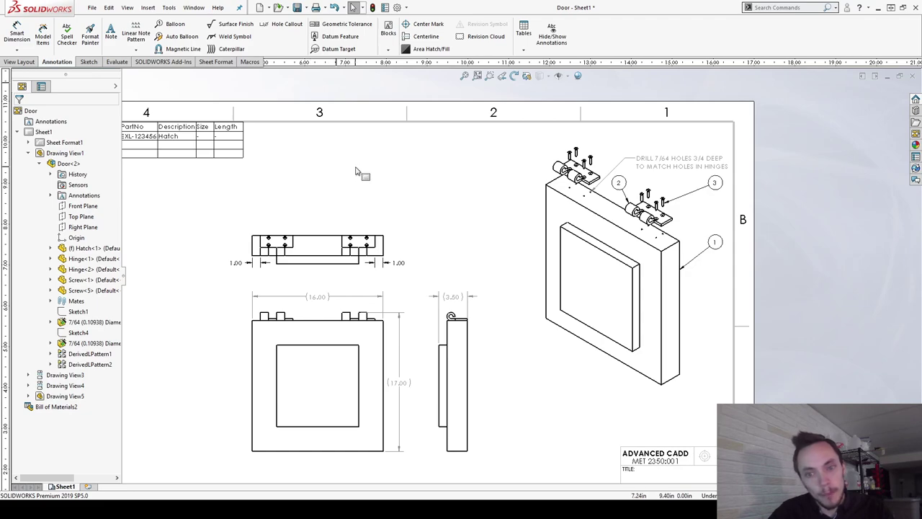
key(z)
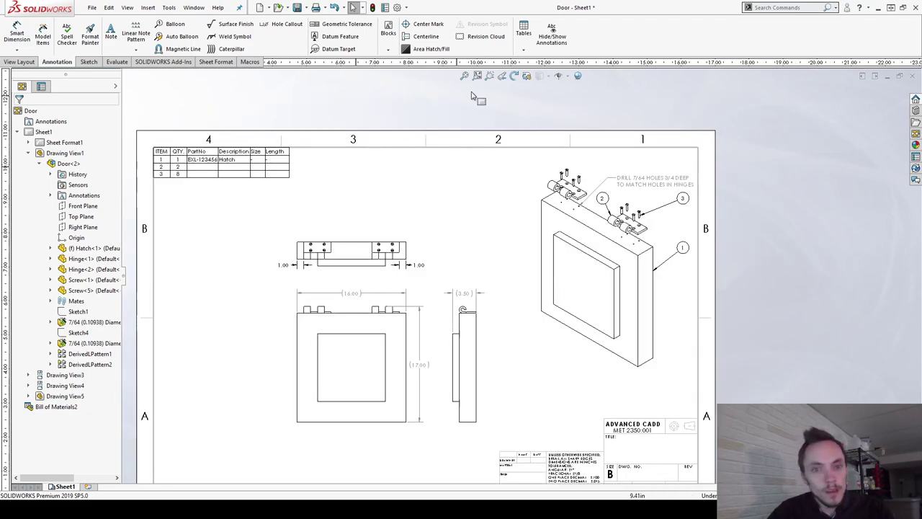
click(464, 75)
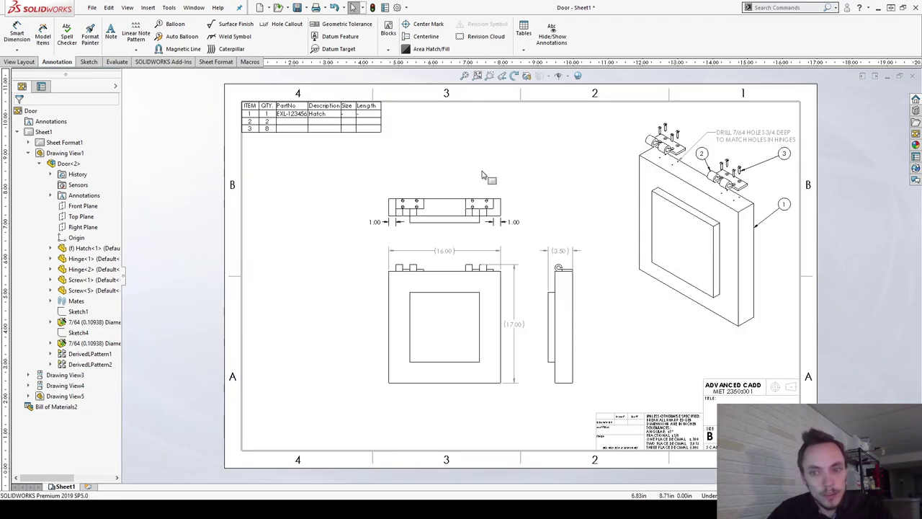
click(782, 208)
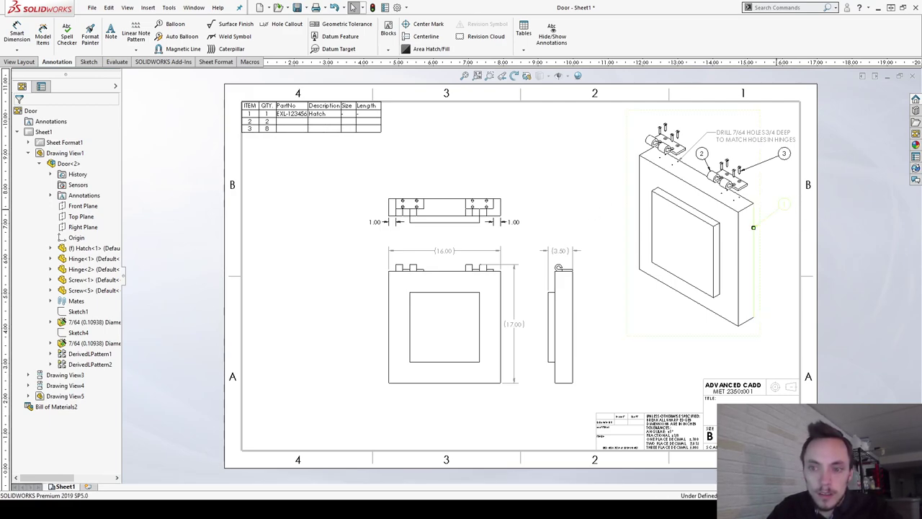
key(Delete)
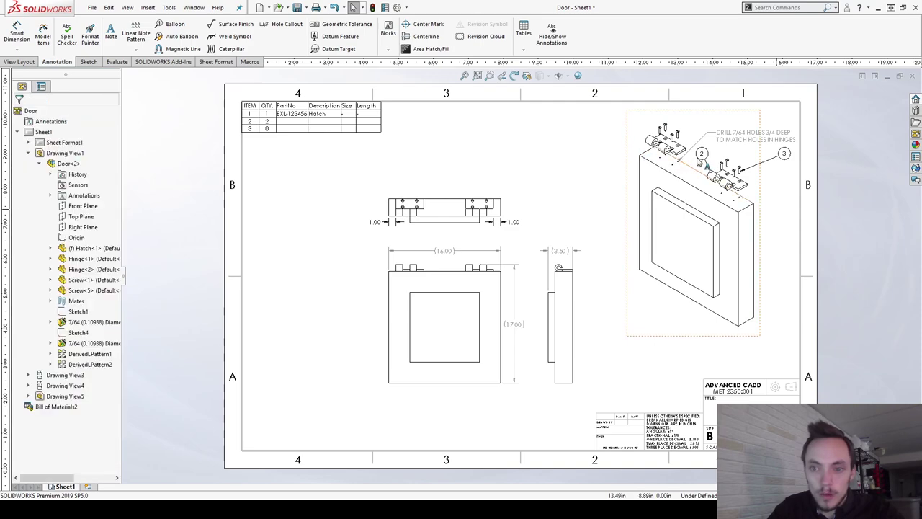
click(708, 166)
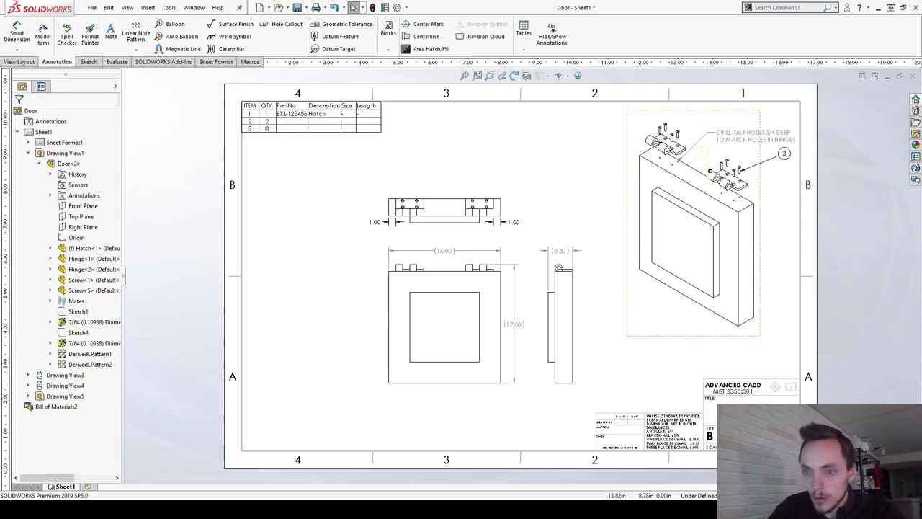
key(Delete)
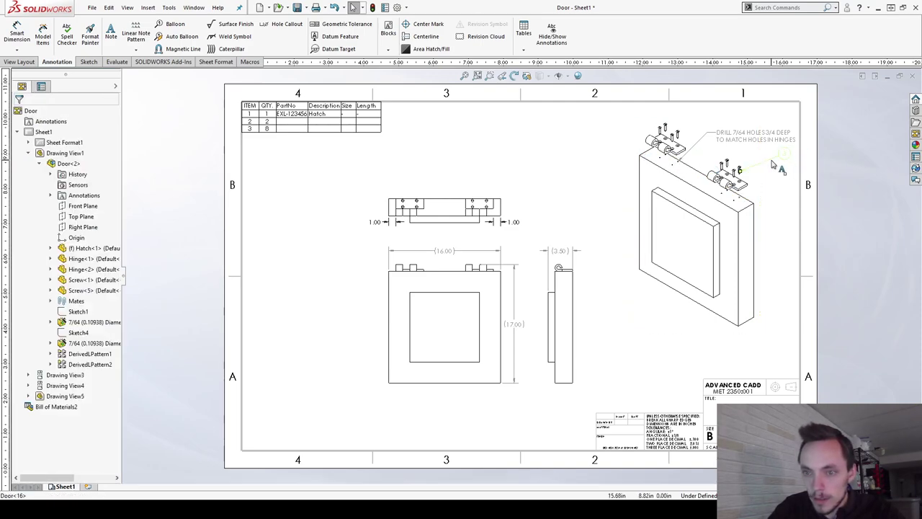
click(773, 165)
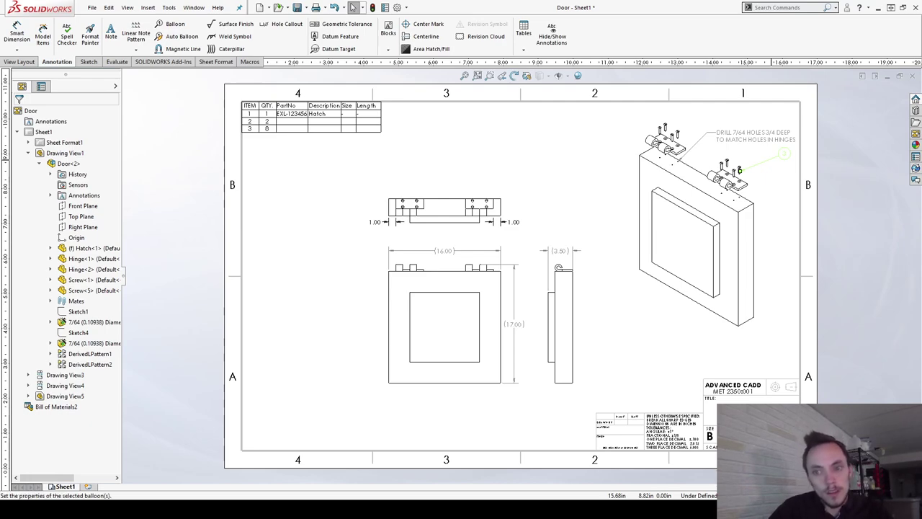
key(Delete)
click(758, 247)
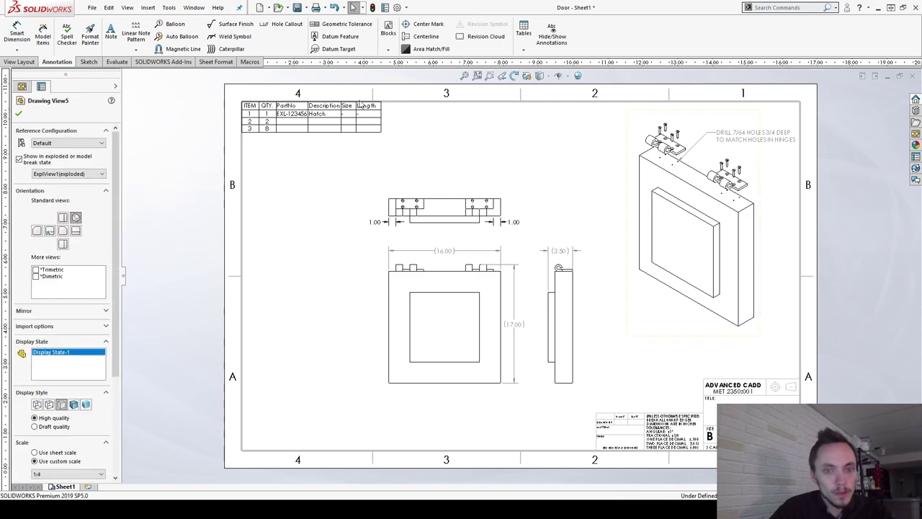
click(299, 178)
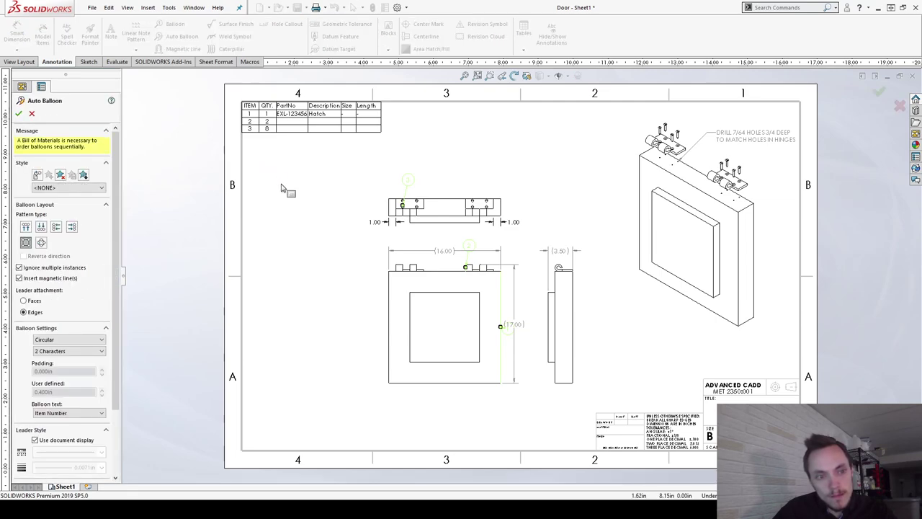
click(472, 260)
click(398, 185)
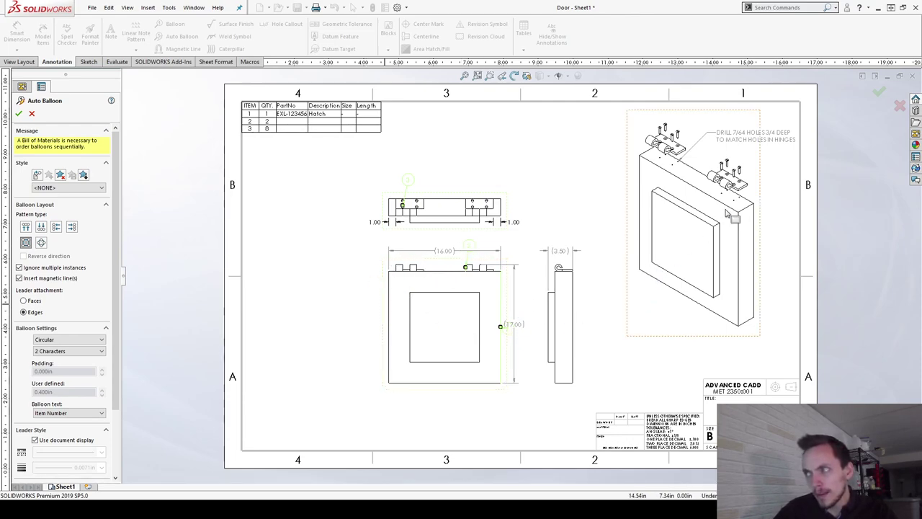
click(31, 114)
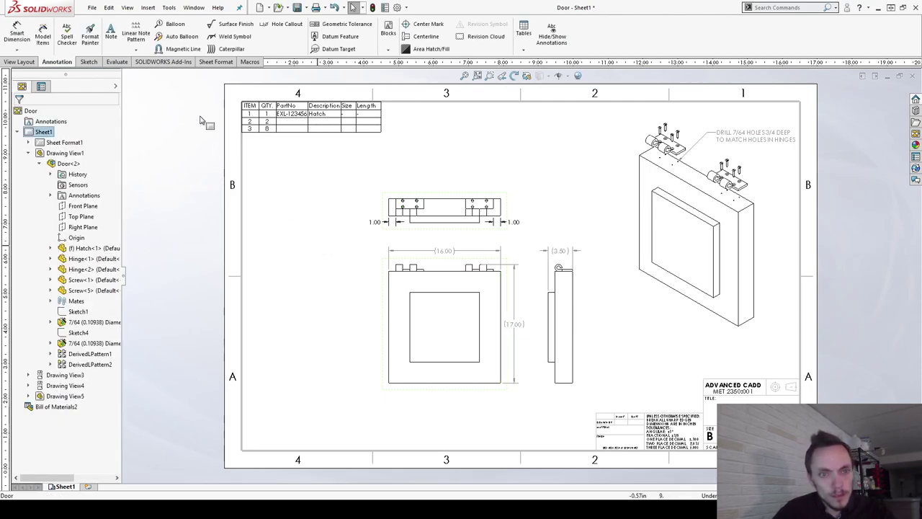
- Auto-balloon the isometric view, then move balloon 3 above the left hinge and balloon 1 beside the door
click(637, 244)
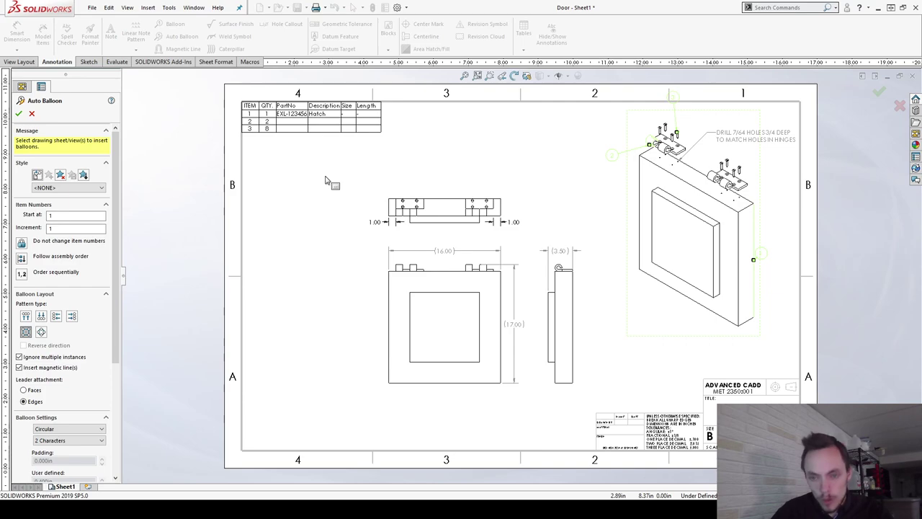
click(18, 114)
scroll(796, 108, down, 2)
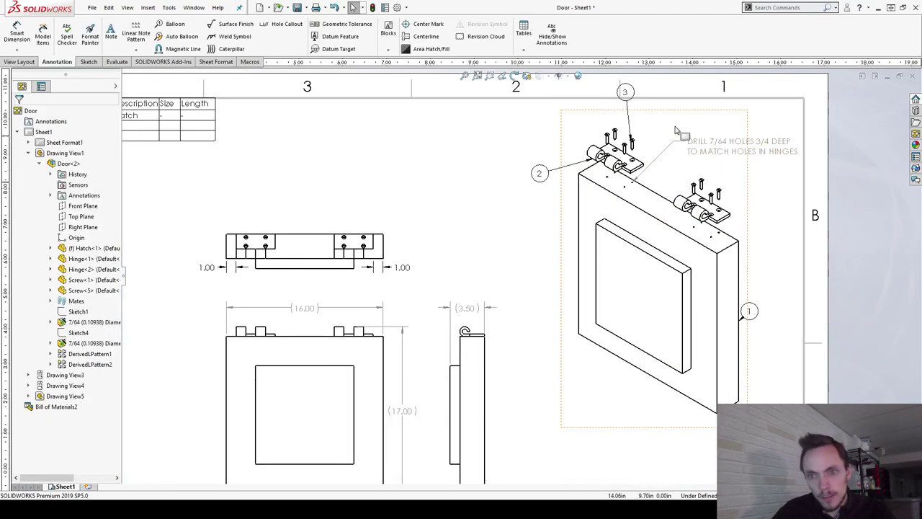
drag(634, 99, 654, 116)
drag(754, 318, 775, 304)
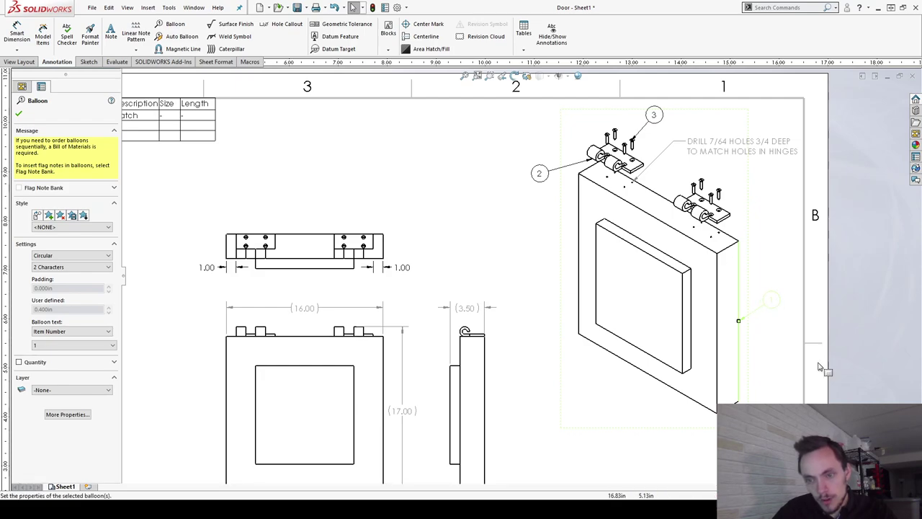
click(774, 382)
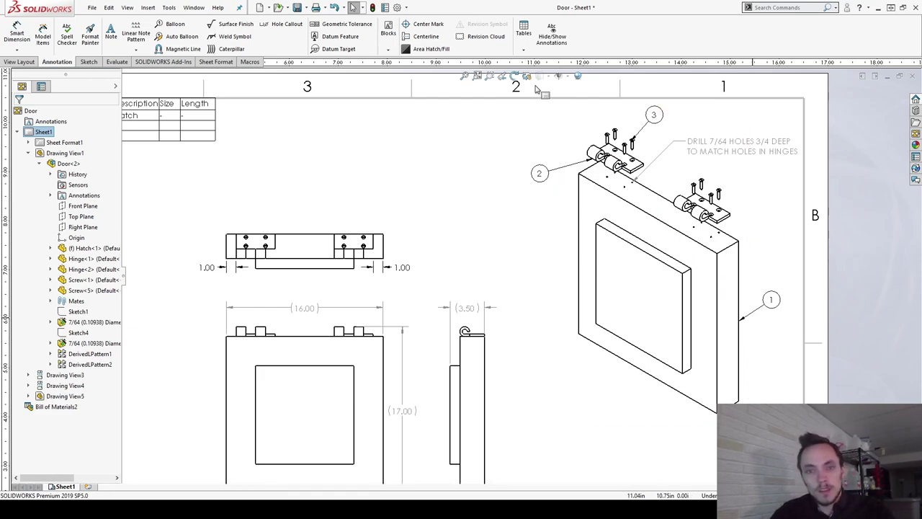
click(466, 75)
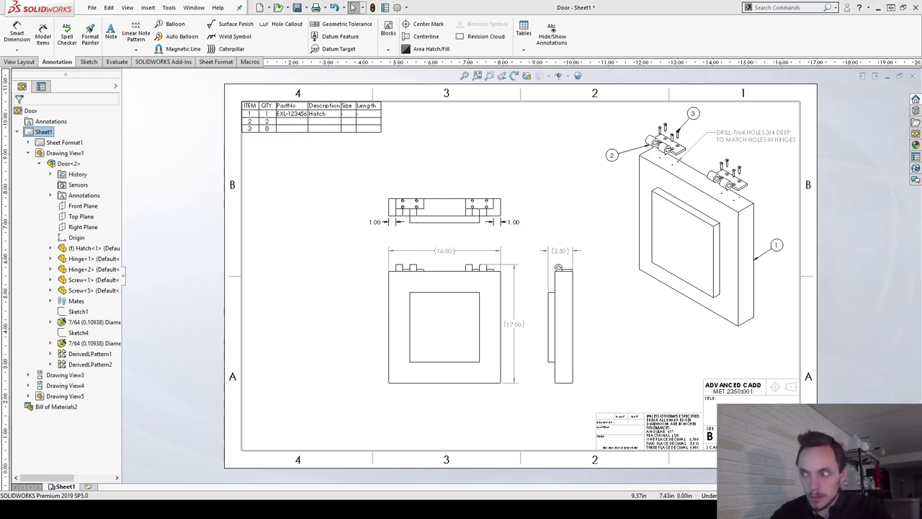
- Advance the tutorial to slide 9, Finished Drawing, then return to the Door drawing
key(alt+Tab)
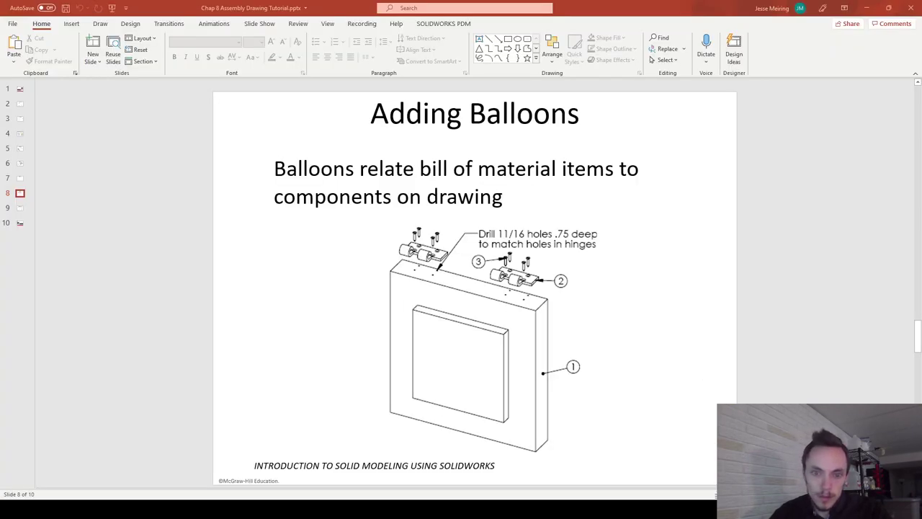
key(Page_Down)
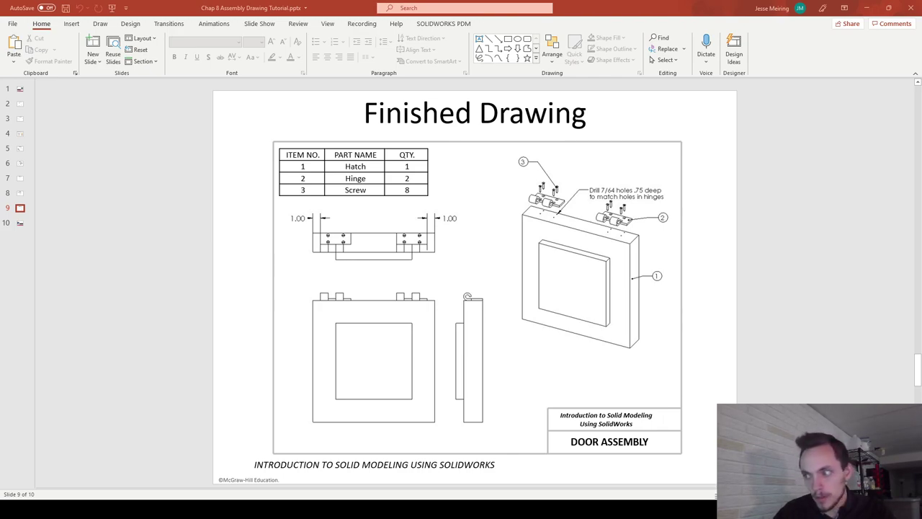
key(alt+Tab)
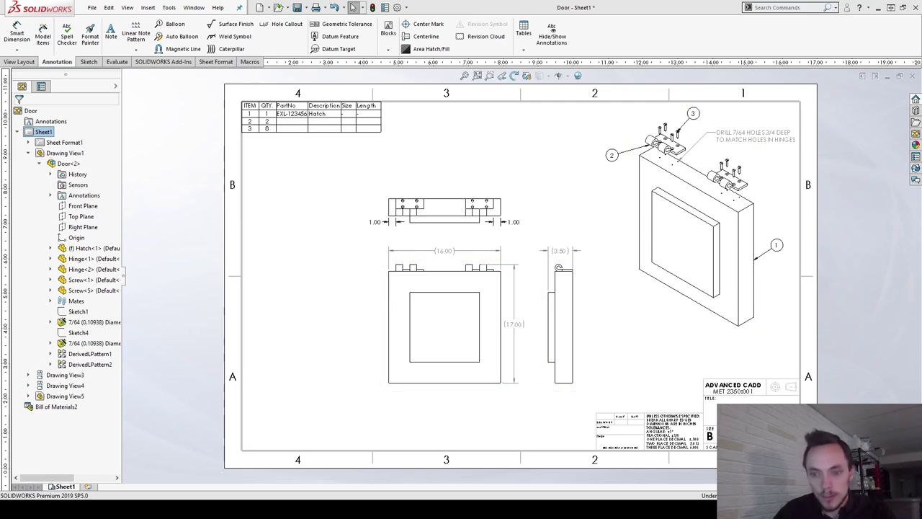
- Zoom to the title block and edit Sheet Format1
scroll(756, 447, down, 3)
scroll(757, 447, down, 1)
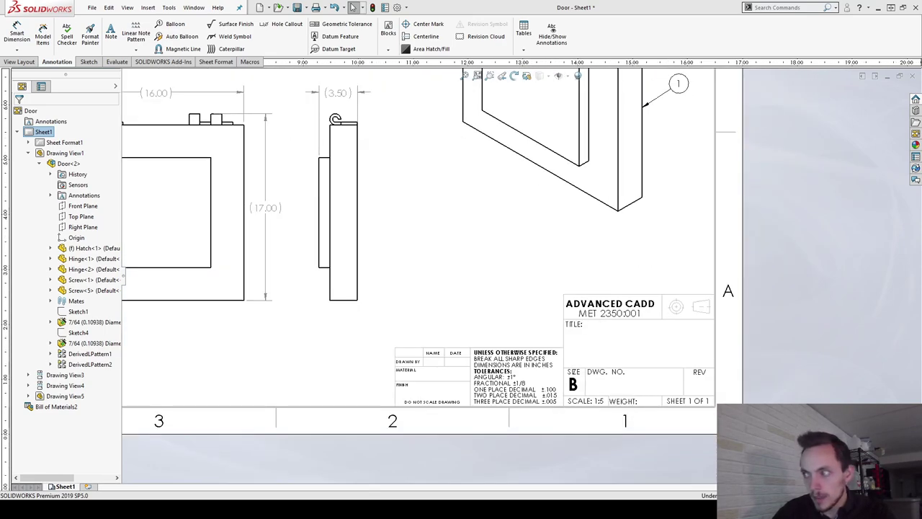
scroll(908, 514, down, 2)
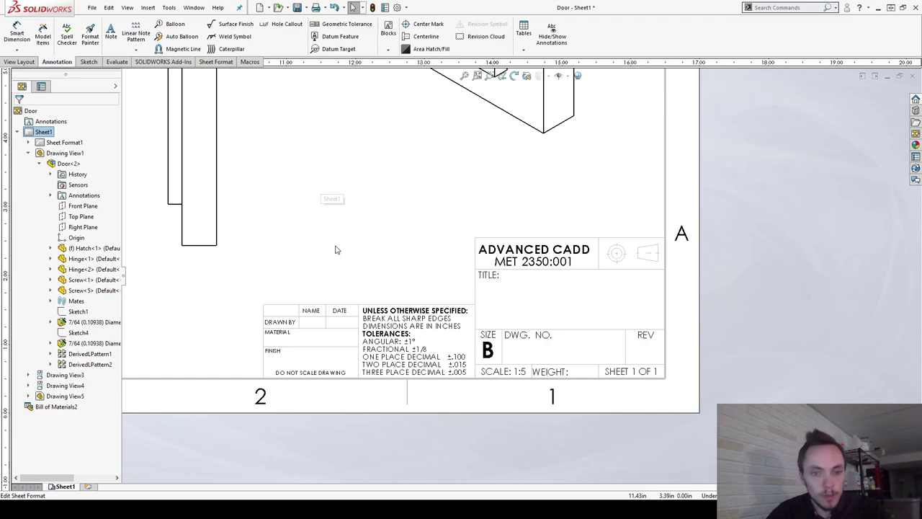
double_click(513, 306)
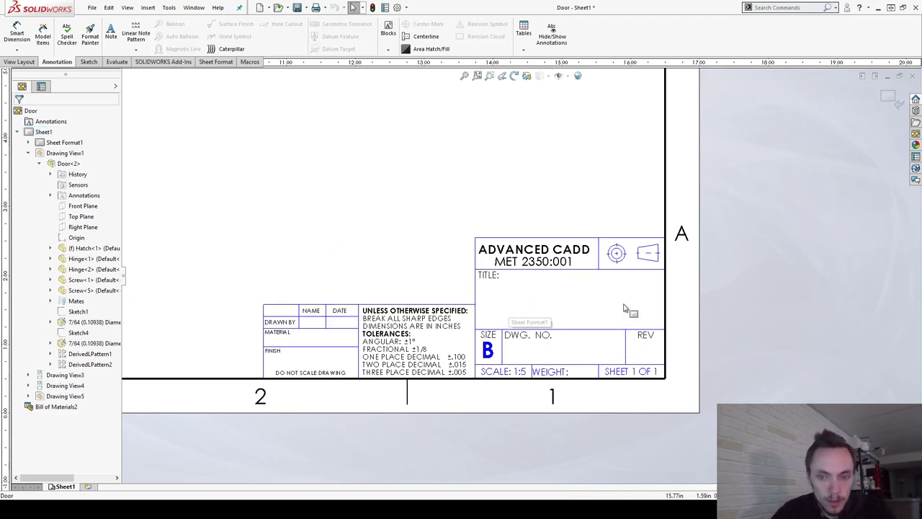
click(630, 309)
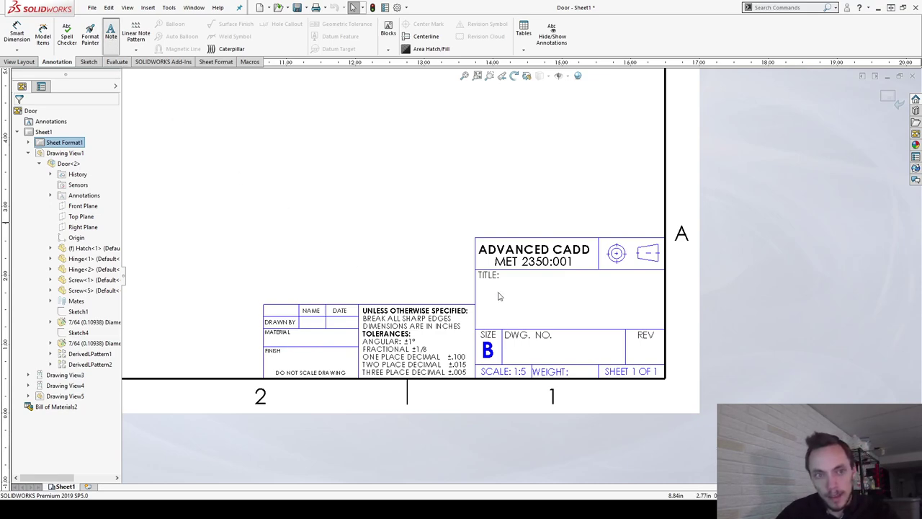
- Add a note reading DOOR in the title block's TITLE field
click(499, 296)
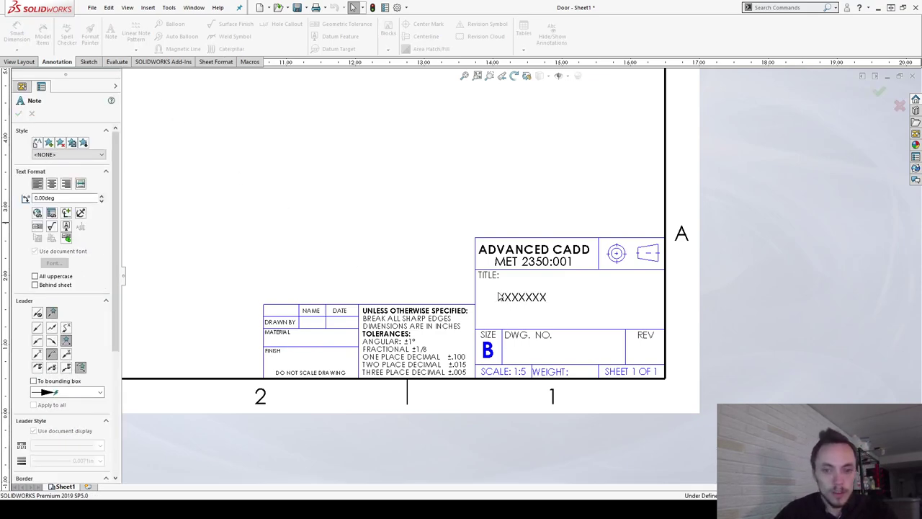
click(500, 297)
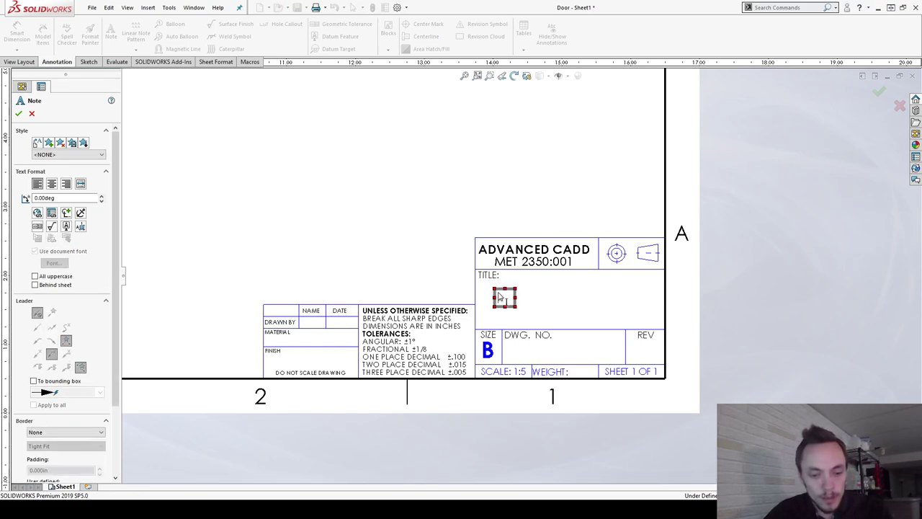
text(DOOR)
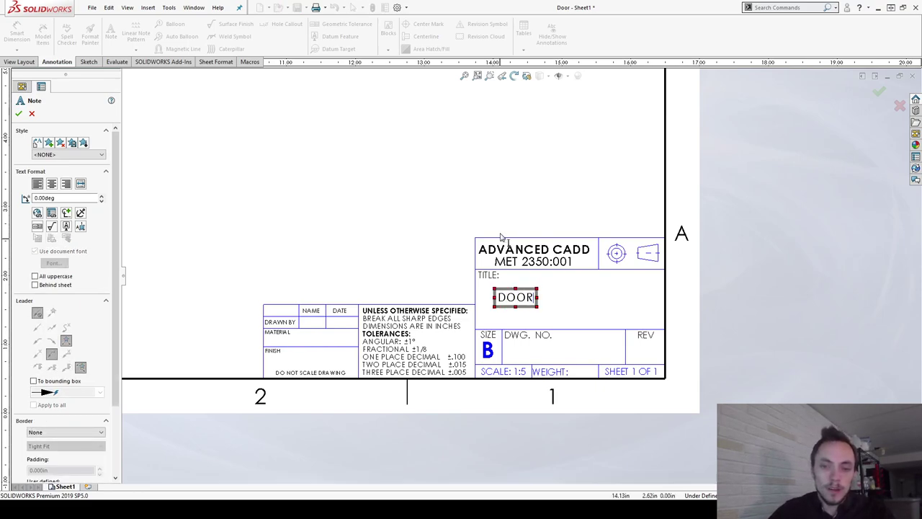
click(530, 351)
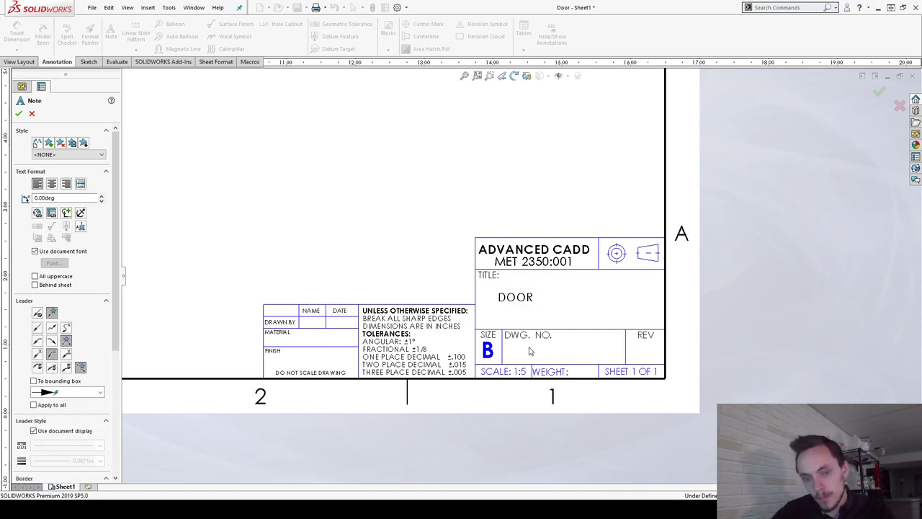
- Remove the stray DOOR note from the DWG. NO. cell
text(DOOR)
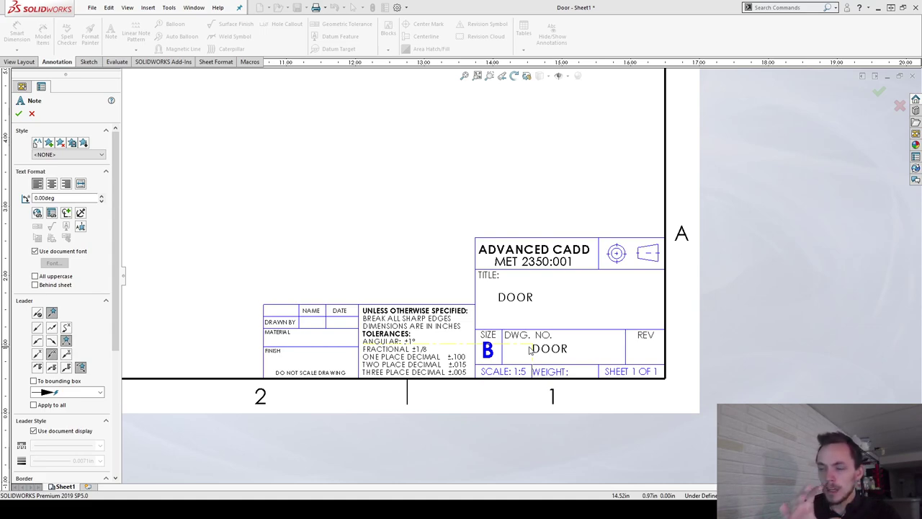
drag(530, 349, 286, 218)
key(Delete)
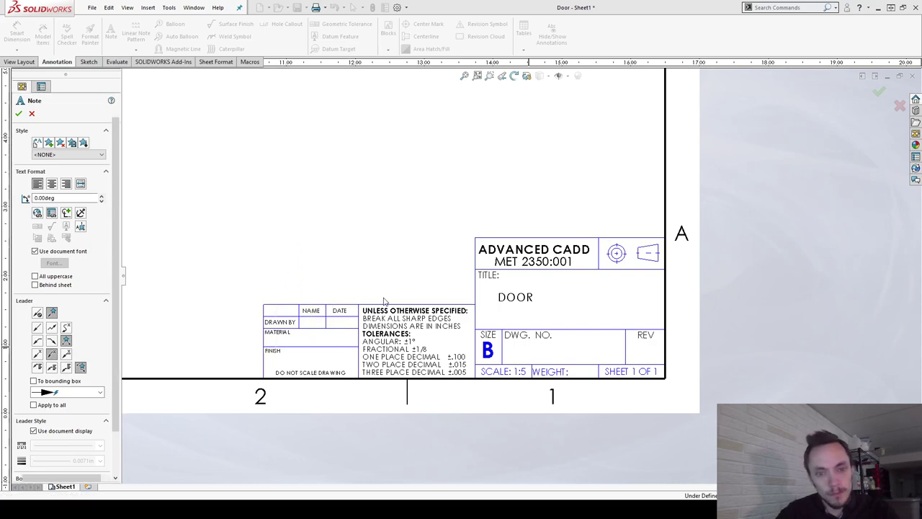
- Enter EXL-123457 as a note in the DWG. NO. cell and nudge it into place
click(532, 353)
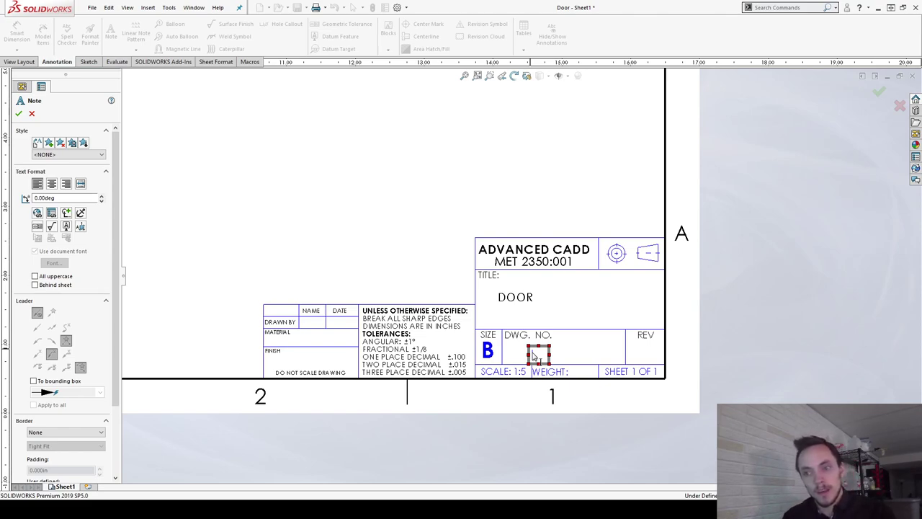
click(534, 356)
text(EXL)
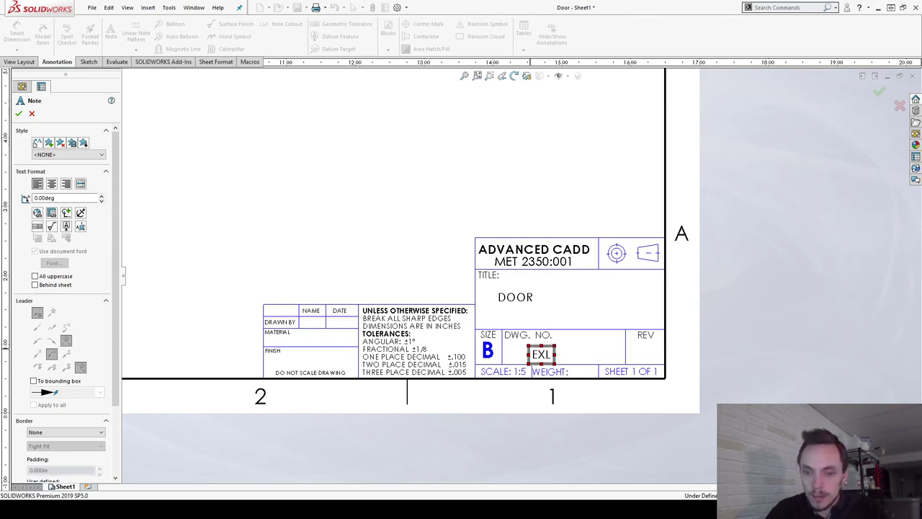
text(-1234)
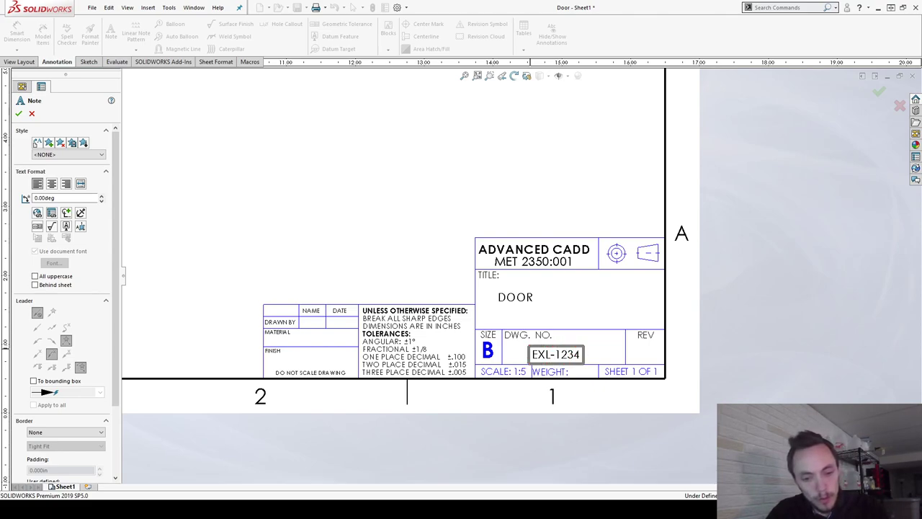
text(57)
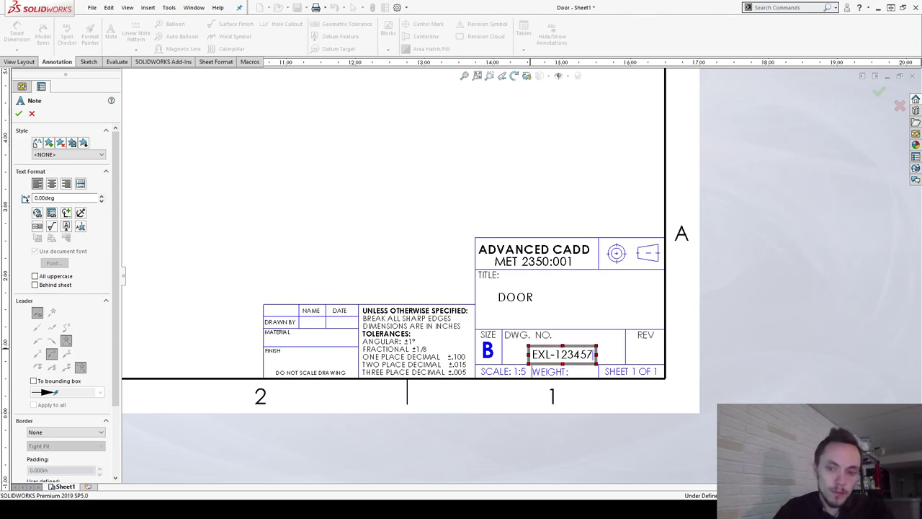
click(407, 218)
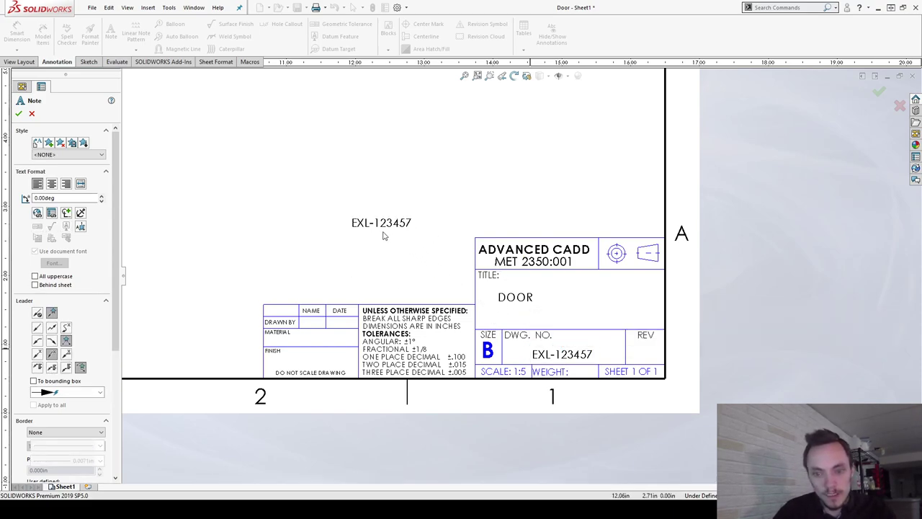
key(Escape)
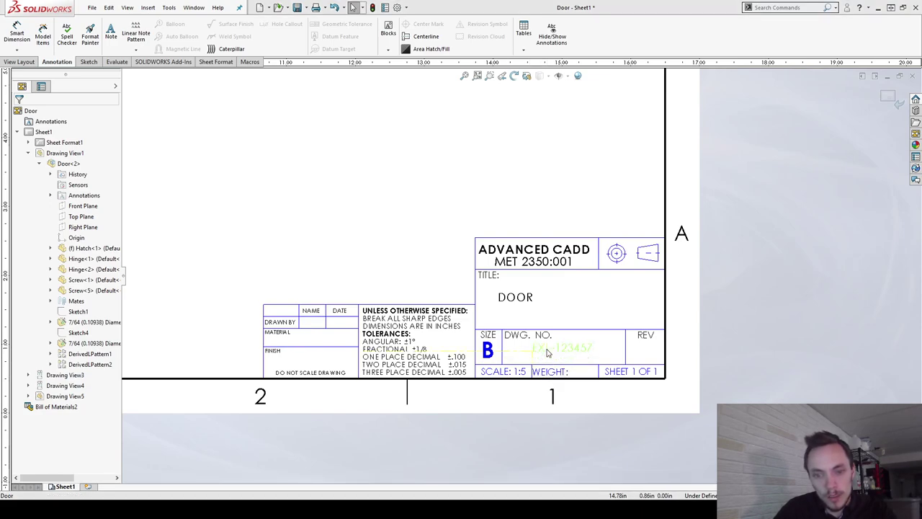
drag(548, 353, 548, 346)
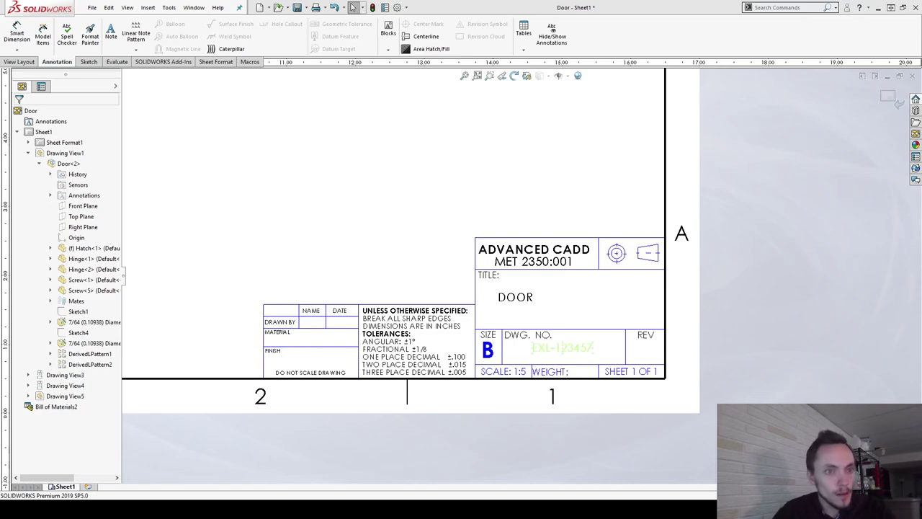
click(111, 32)
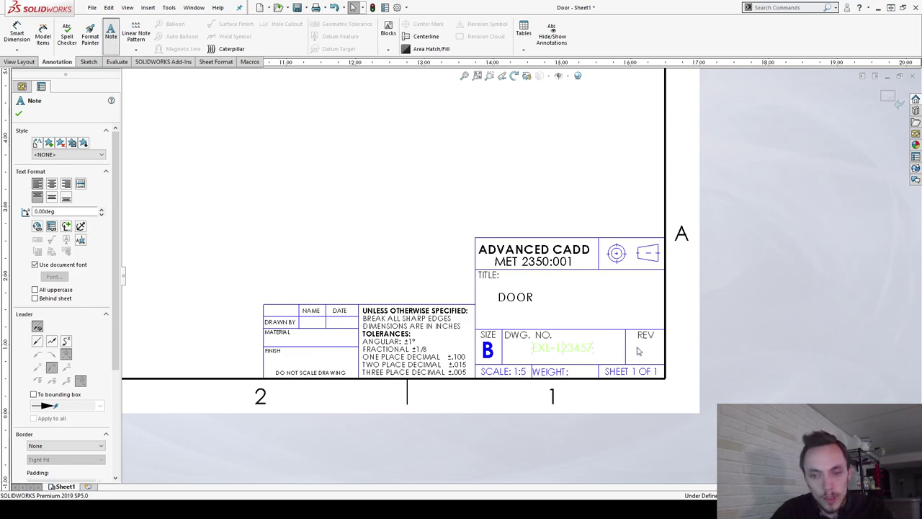
- Enter 00 as a note in the title block's REV cell
click(638, 351)
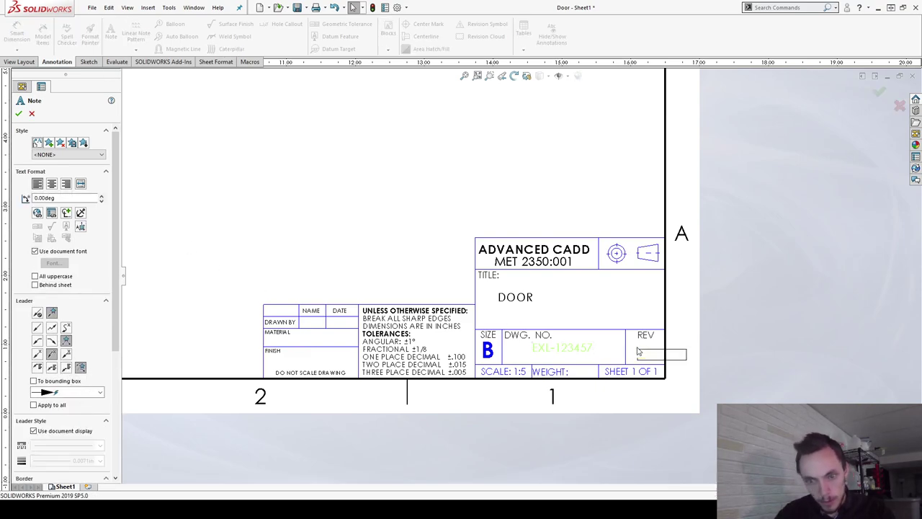
click(638, 350)
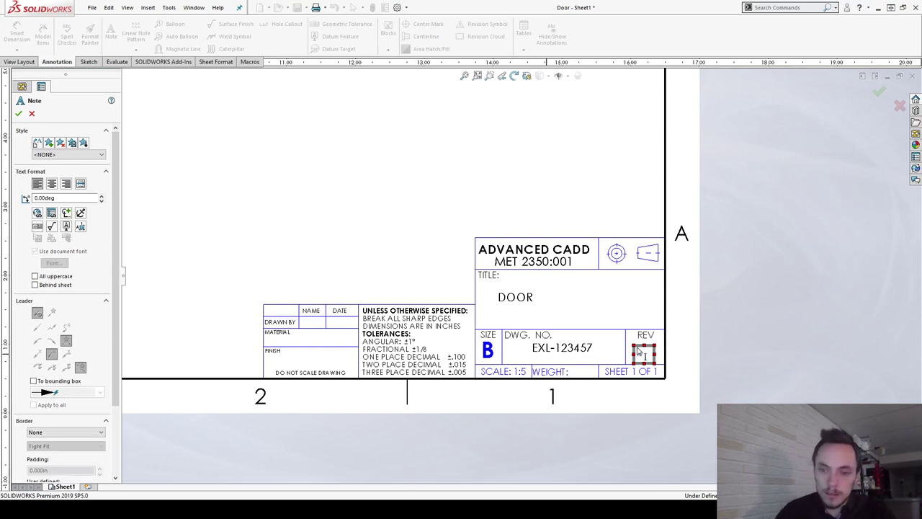
text(00)
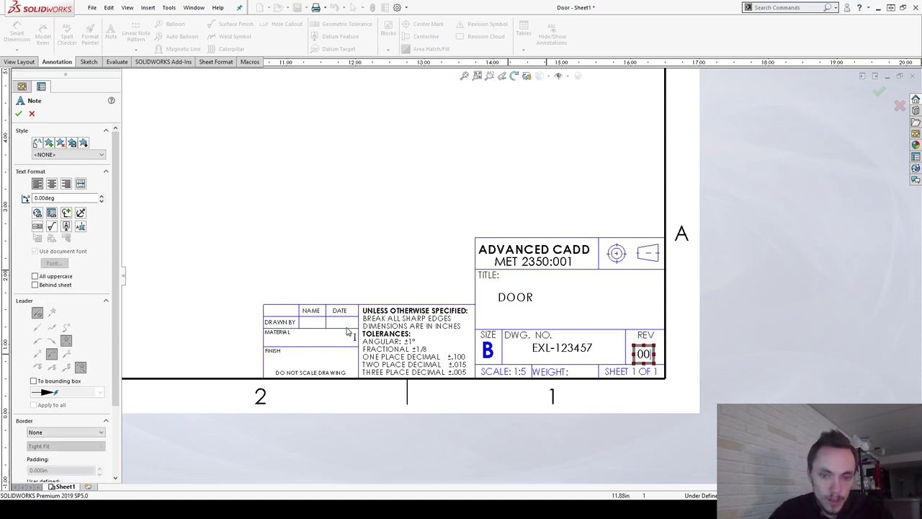
click(305, 324)
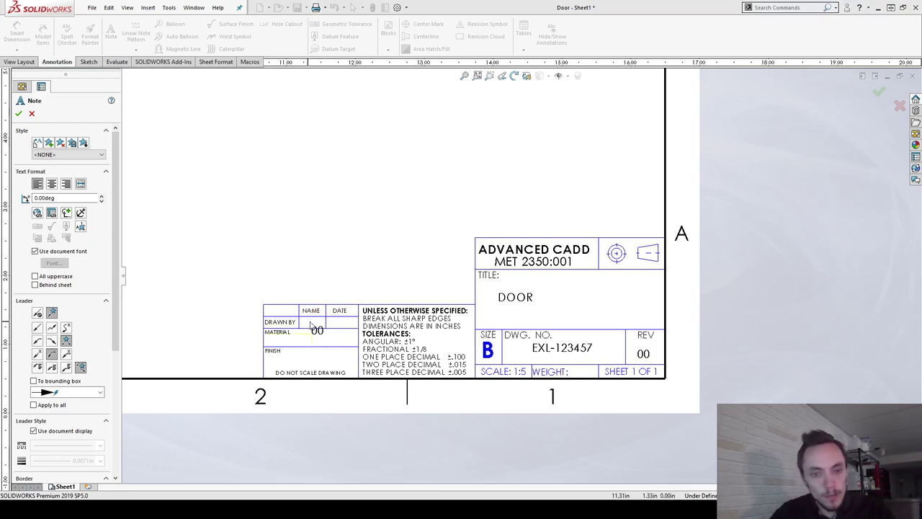
key(Escape)
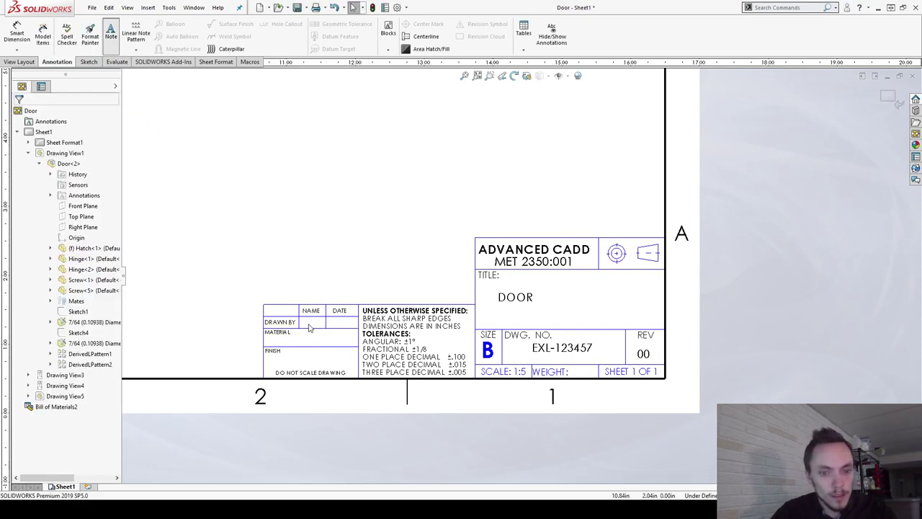
- Fill in the drafter's initials, date 10/11/21, and N/A for material and finish
double_click(304, 327)
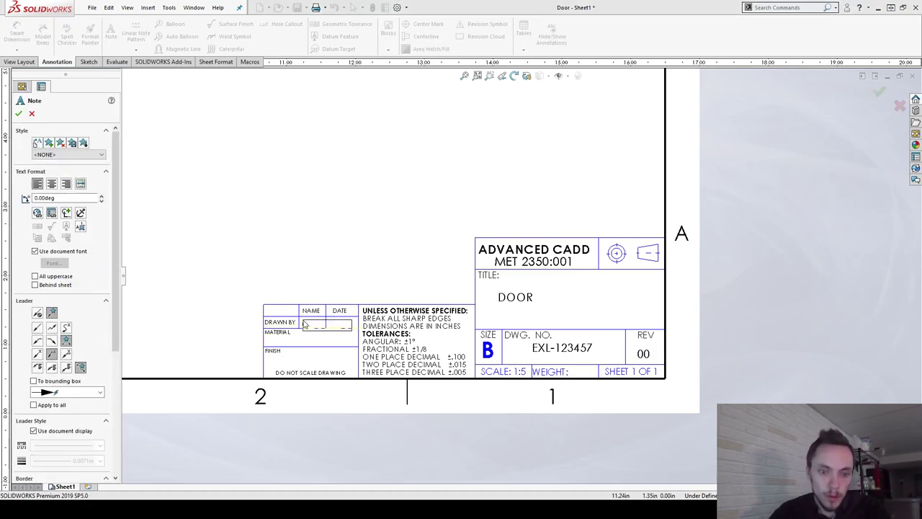
click(350, 335)
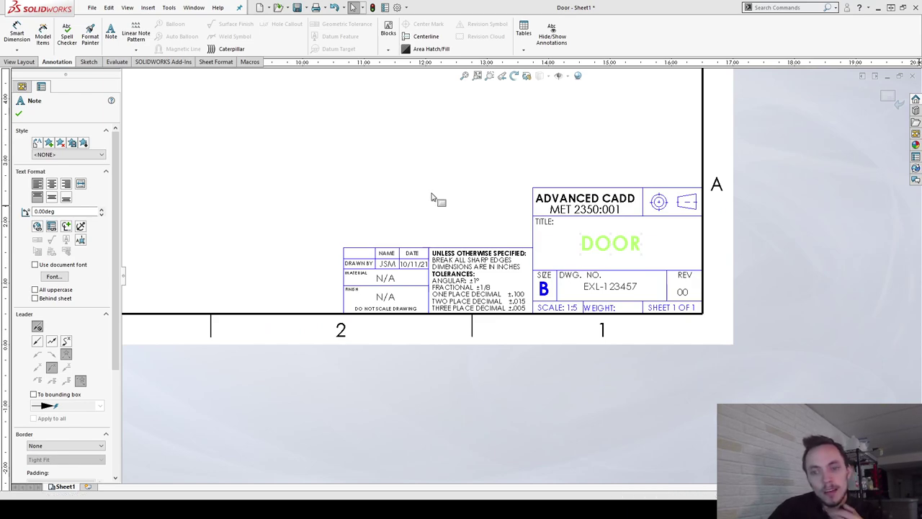
click(433, 197)
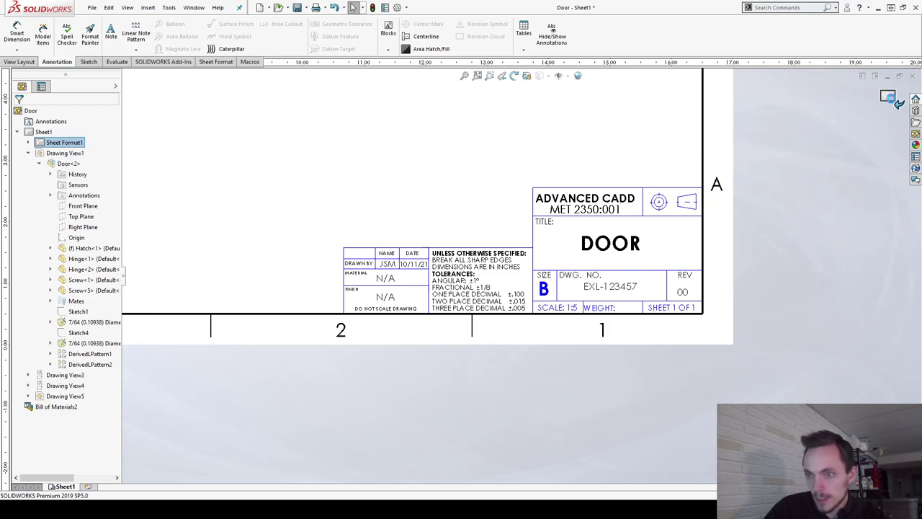
- Exit sheet-format editing and fit the whole Door drawing sheet in the window
click(889, 99)
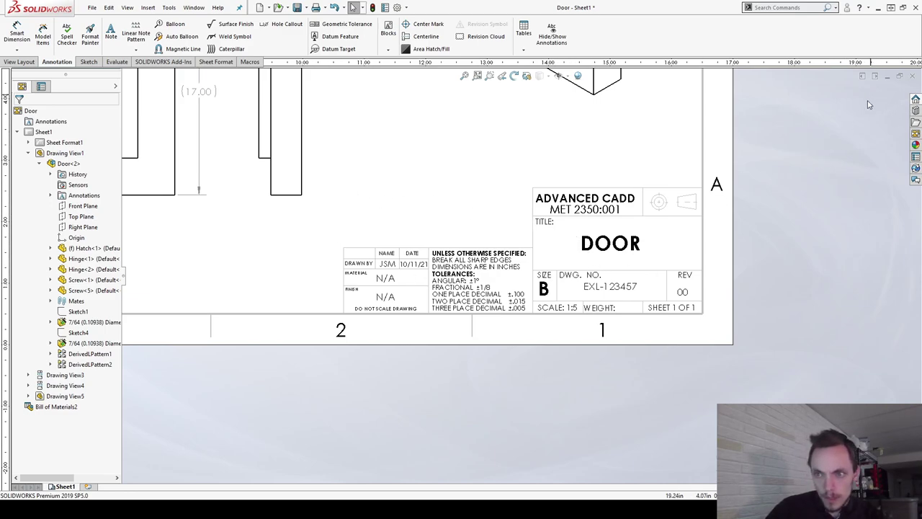
click(478, 77)
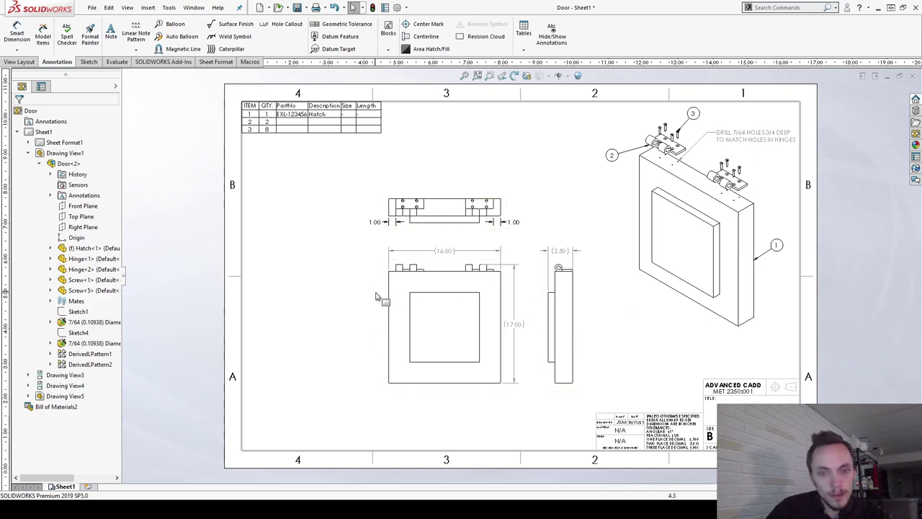
- Move the front view and its projected views further left on the sheet
mouse_move(377, 299)
mouse_down()
mouse_move(298, 323)
mouse_move(301, 313)
mouse_up()
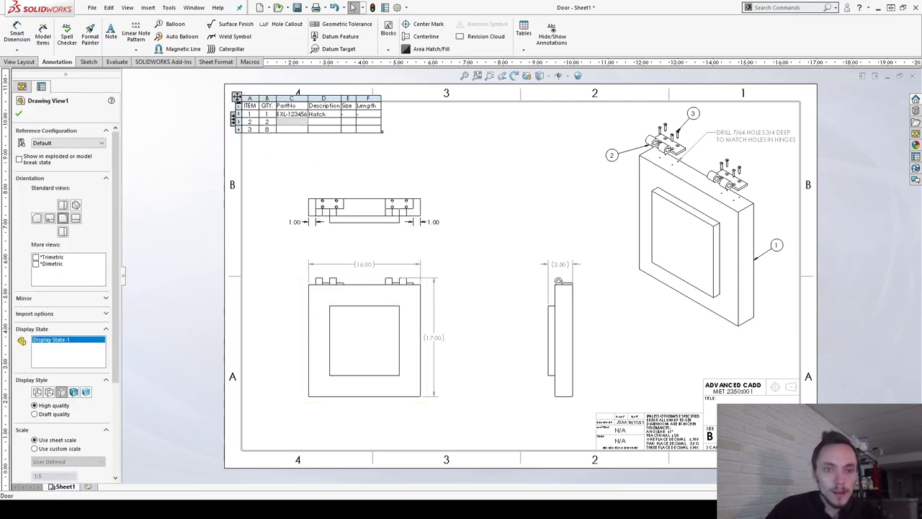
key(Escape)
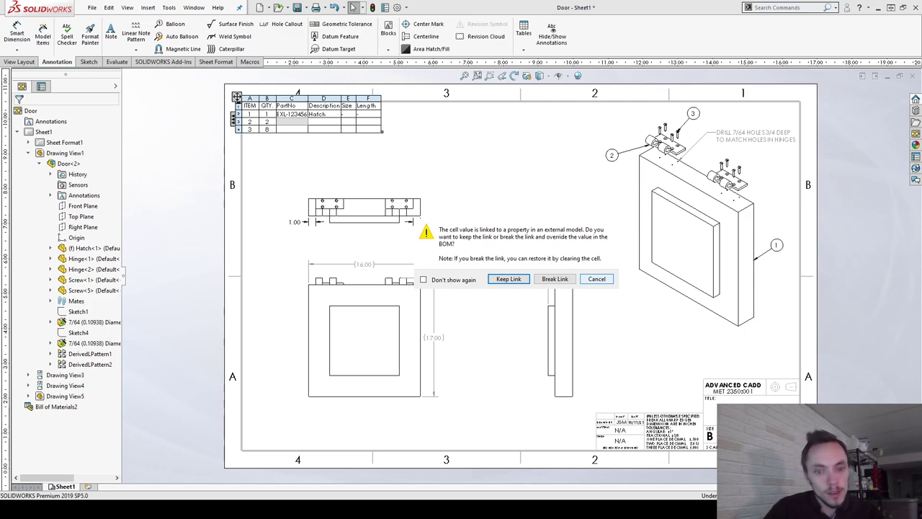
- Cancel the BOM cell link warning, deselect the table, and dismiss the Outlook reminder
click(597, 279)
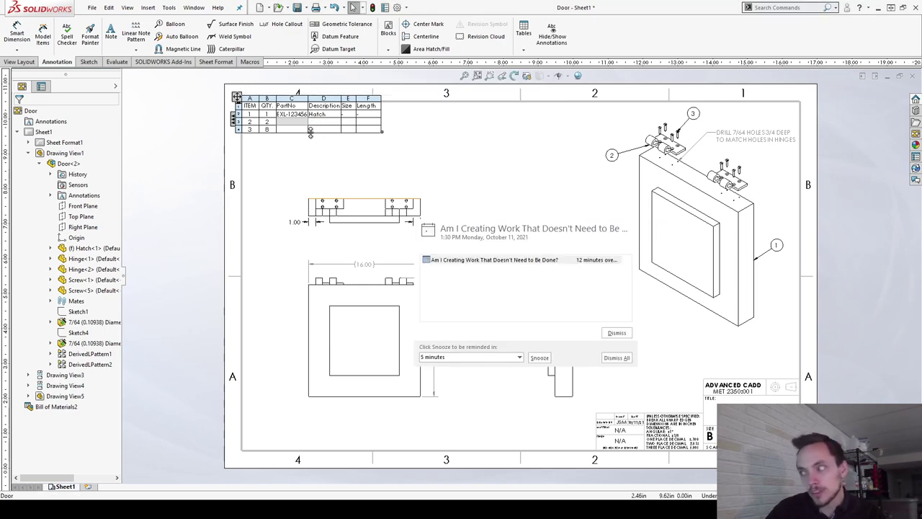
click(317, 137)
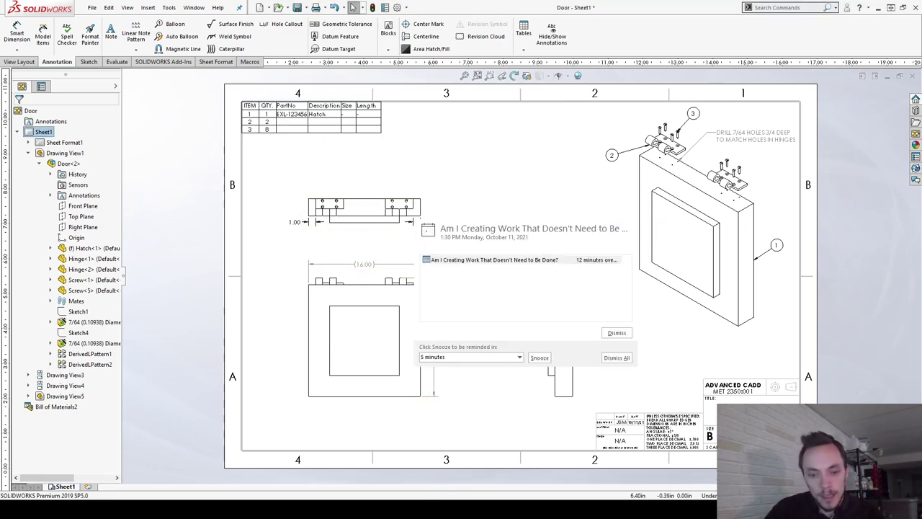
click(617, 333)
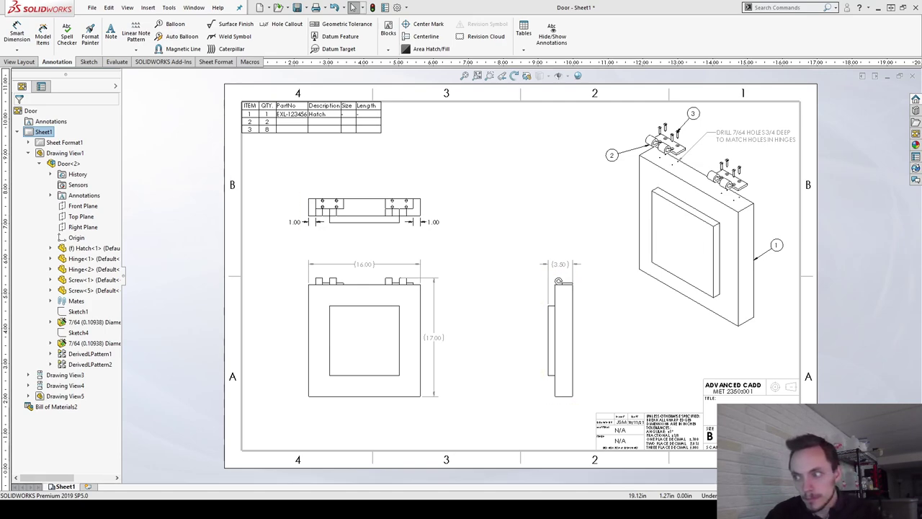
key(alt+Tab)
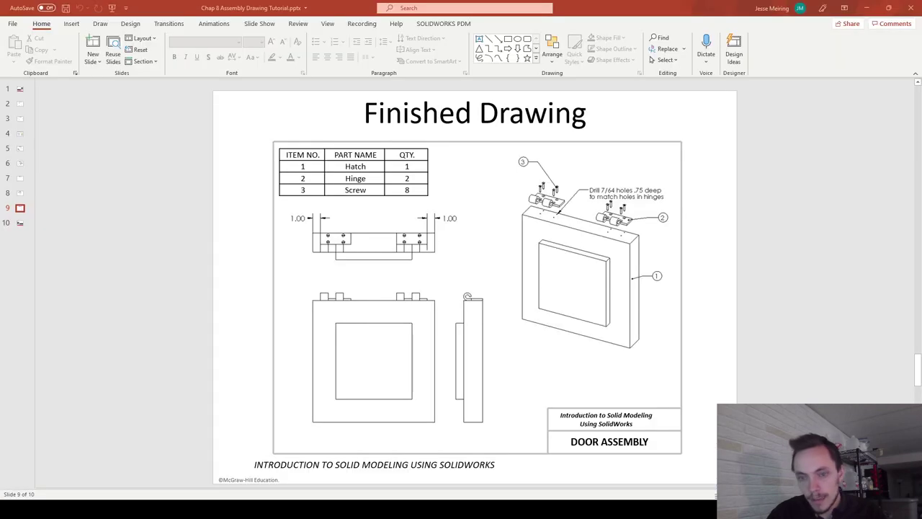
scroll(475, 284, down, 3)
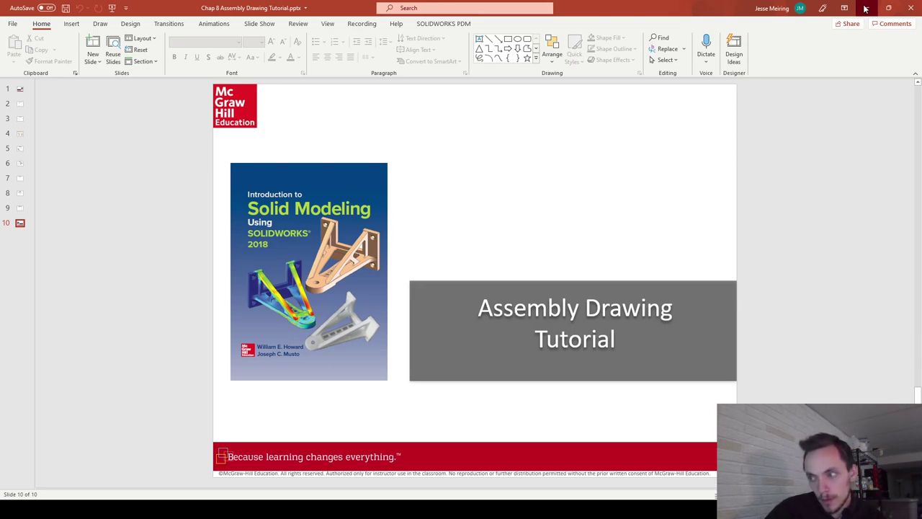
click(866, 8)
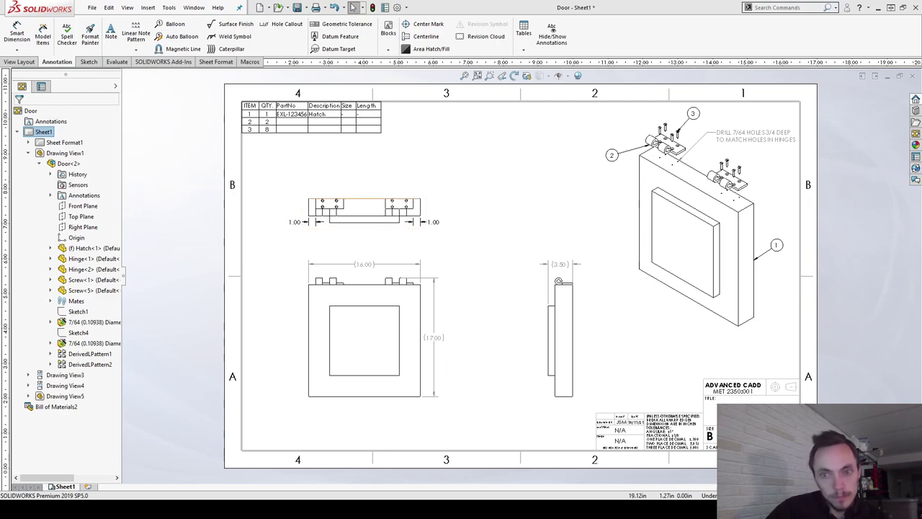